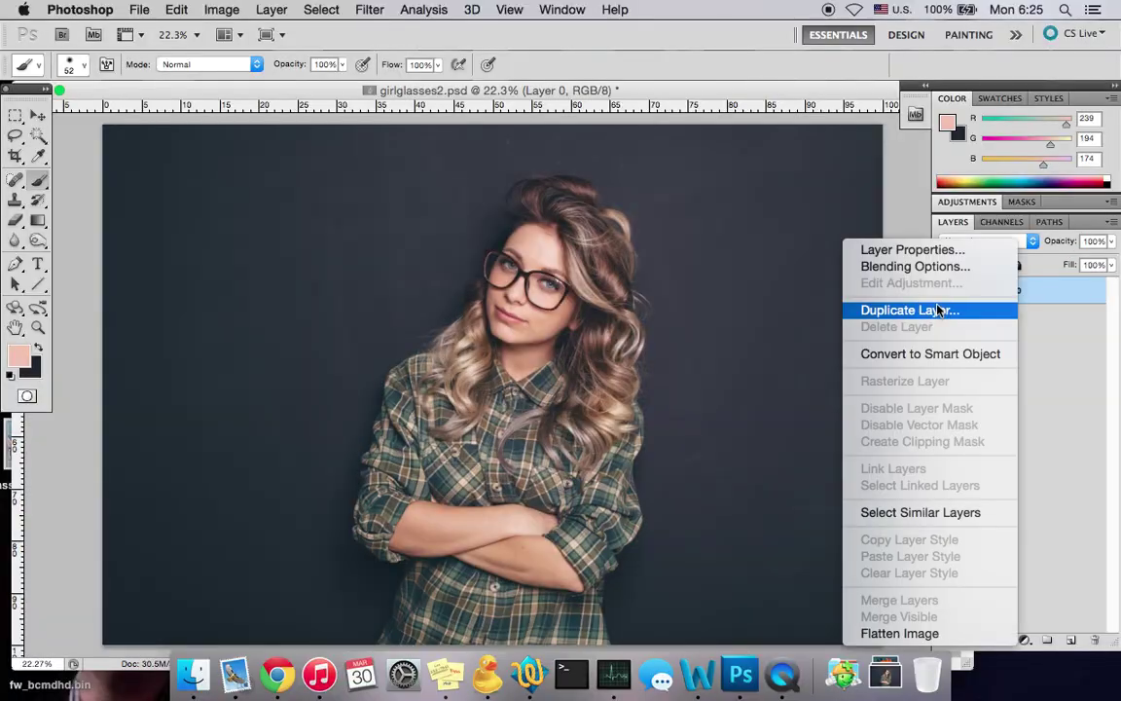
Duplicate the photo layer and open the Liquify filter on the copy
left_click(900, 306)
key("Return")
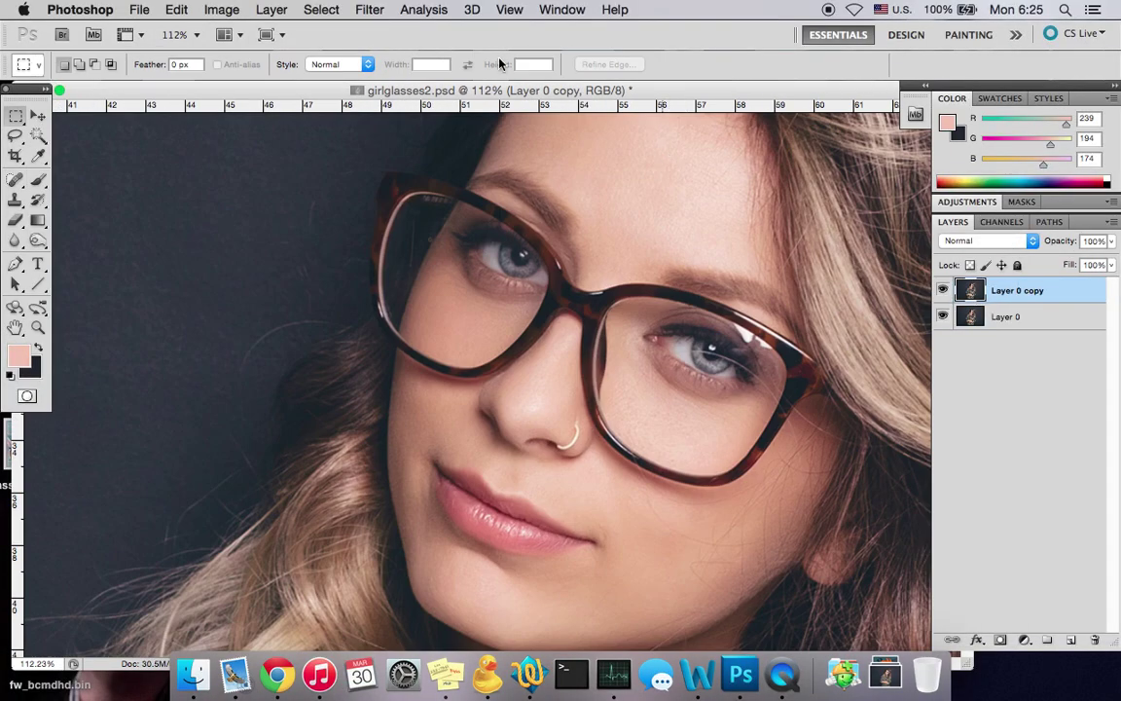
left_click(370, 9)
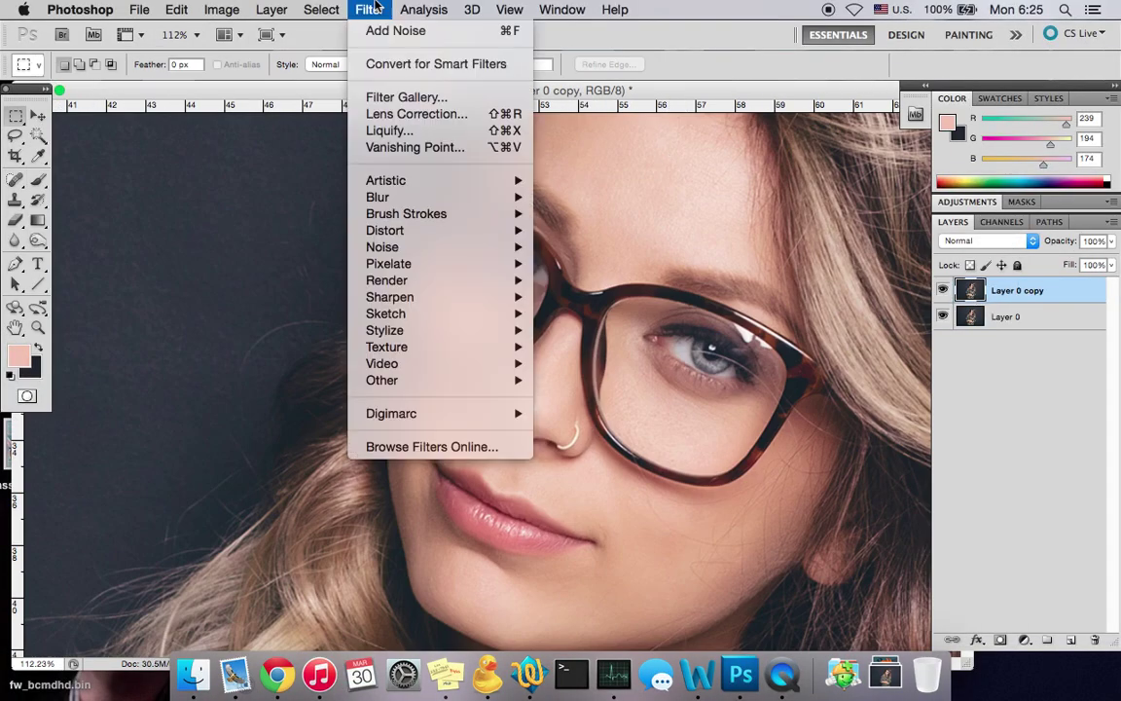
left_click(390, 129)
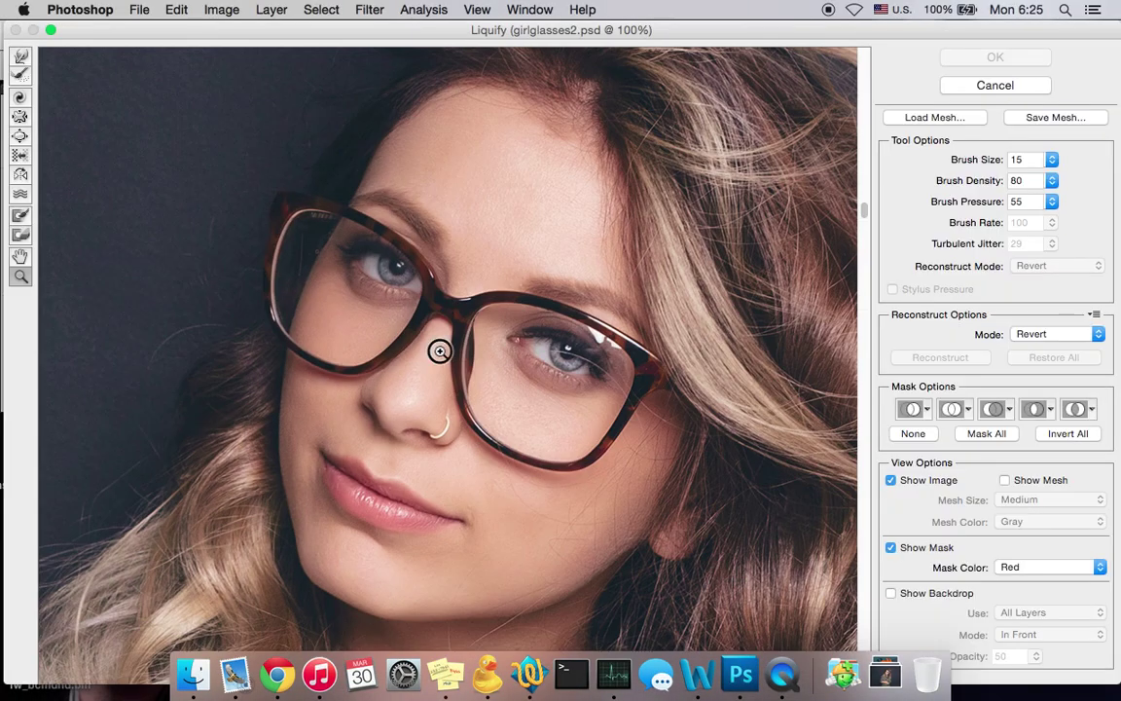
Shrink the lower outer rim of the left lens using the Liquify Pucker tool with a brush size of 25
key("super+plus")
key("bracketright")
key("bracketright")
left_click(212, 397)
left_click(188, 390)
left_click(220, 405)
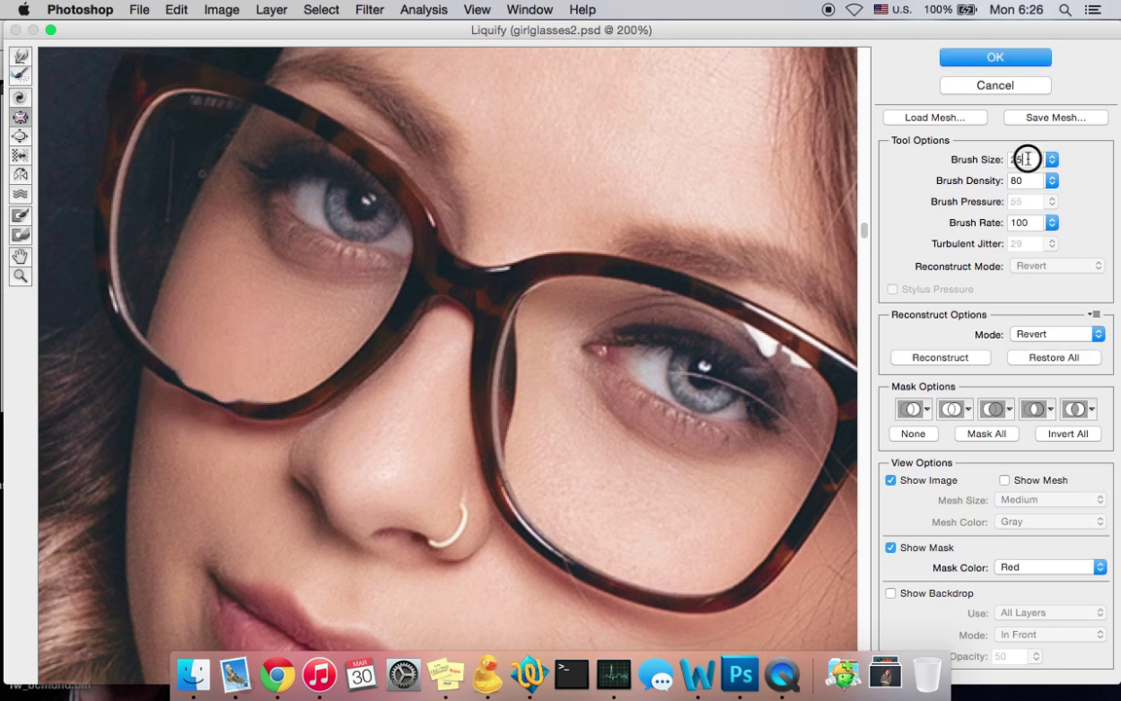
Set the brush size to 35 and continue puckering the left lens's lower rim into a thin line
key("BackSpace")
key("BackSpace")
type("35")
left_click(229, 404)
left_click(247, 408)
left_click(179, 383)
left_click(200, 400)
Thin the right lens's lower rim and its upper inner rim near the bridge with a size 45 Pucker brush
scroll(644, 553, "down", 1)
scroll(645, 554, "down", 2)
key("bracketright")
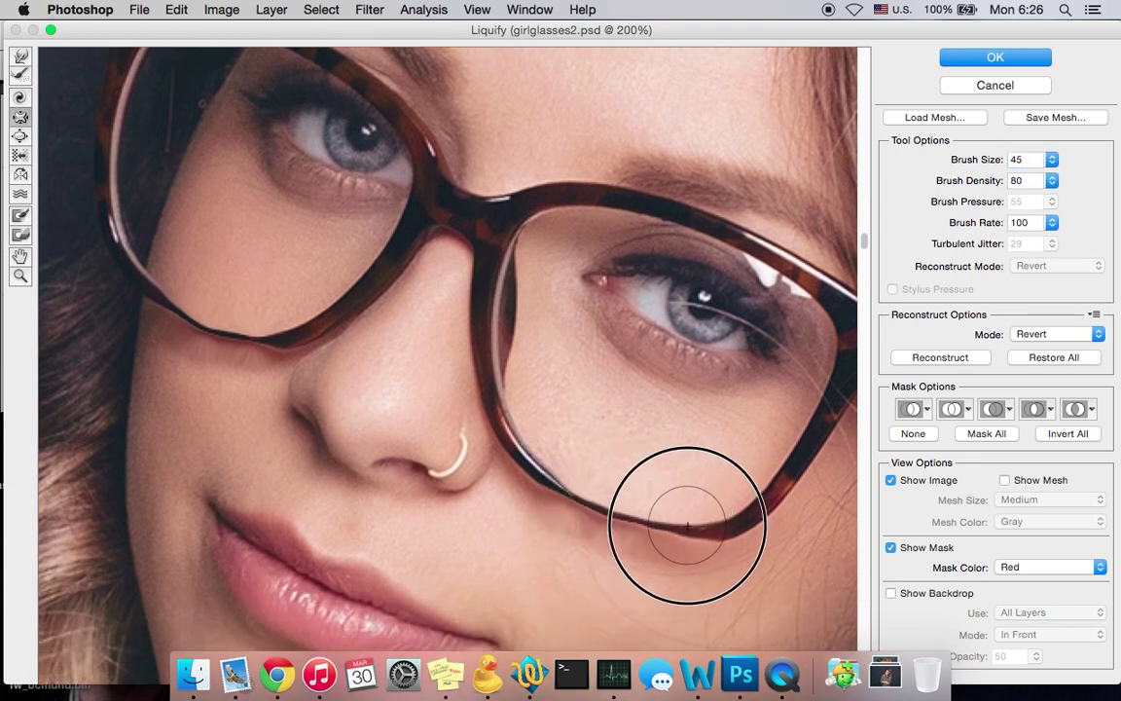
mouse_move(687, 526)
left_mouse_down()
mouse_move(770, 493)
mouse_move(816, 413)
mouse_move(755, 503)
mouse_move(693, 527)
mouse_move(593, 507)
mouse_move(642, 522)
mouse_move(549, 477)
left_mouse_up()
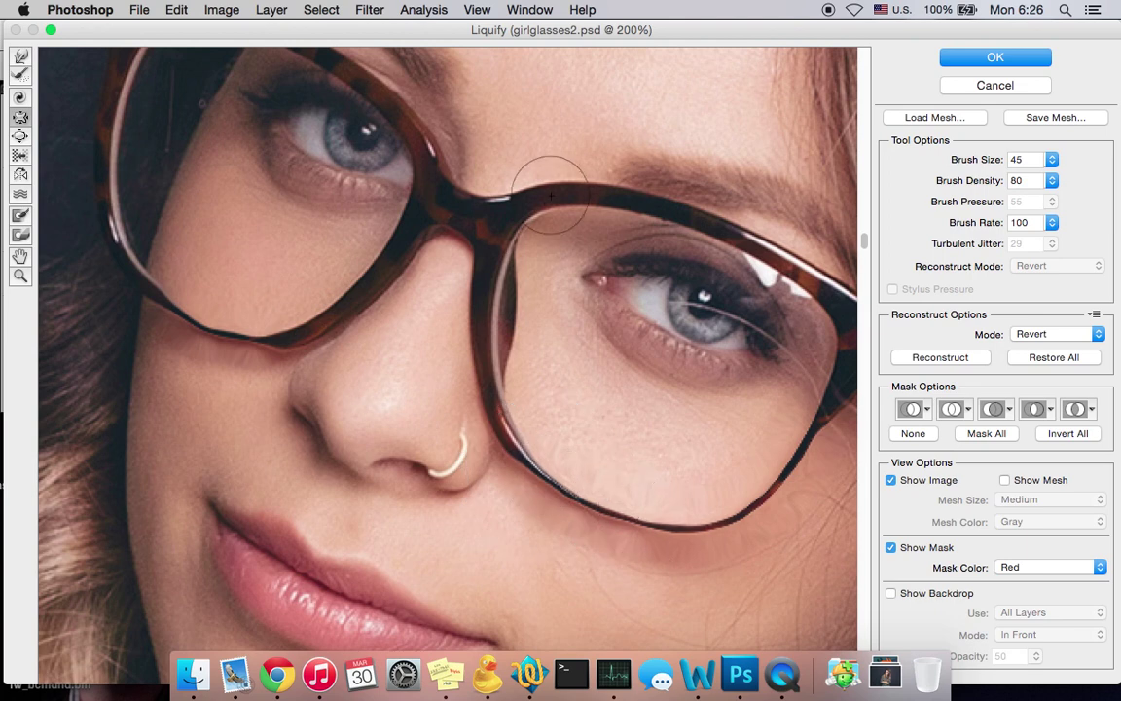
mouse_move(548, 200)
left_mouse_down()
mouse_move(516, 210)
mouse_move(498, 253)
mouse_move(492, 406)
mouse_move(499, 280)
mouse_move(491, 220)
mouse_move(477, 229)
left_mouse_up()
scroll(205, 321, "up", 2)
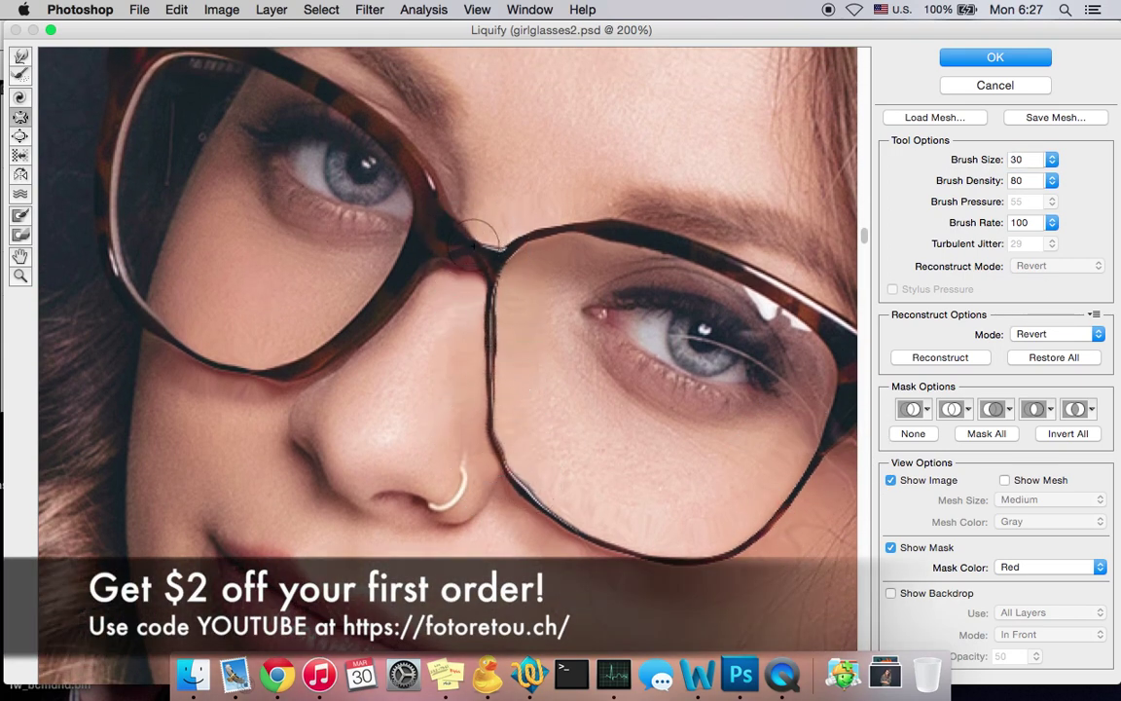
Pucker the nose bridge of the glasses with a size 30 brush, and the left lens's lower rim with size 40
mouse_move(474, 236)
left_mouse_down()
mouse_move(473, 250)
mouse_move(458, 223)
mouse_move(448, 243)
mouse_move(478, 257)
left_mouse_up()
left_click(175, 343)
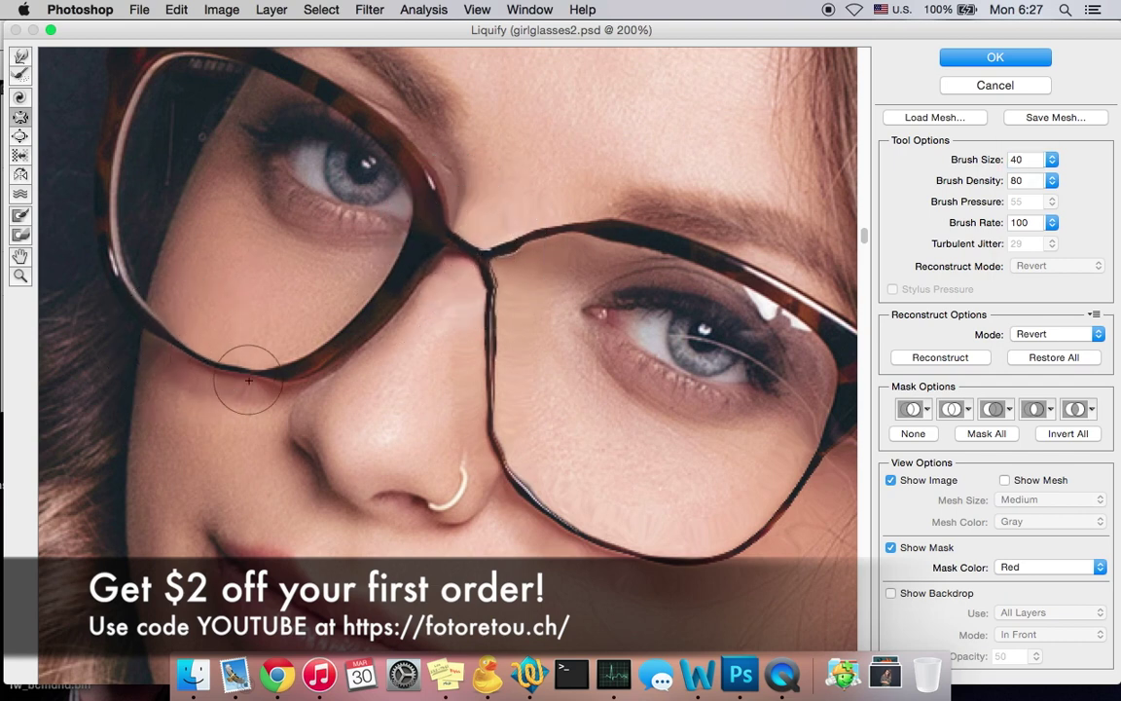
mouse_move(218, 374)
left_mouse_down()
mouse_move(251, 371)
mouse_move(185, 353)
left_mouse_up()
Pucker the left lens's outer edge and upper outer corner into a thin line, using brush sizes between 30 and 50
scroll(185, 336, "up", 5)
double_click(1021, 158)
type("30")
left_click(110, 253)
left_click(1021, 156)
mouse_move(69, 298)
left_mouse_down()
mouse_move(112, 321)
mouse_move(116, 241)
left_mouse_up()
left_click(161, 177)
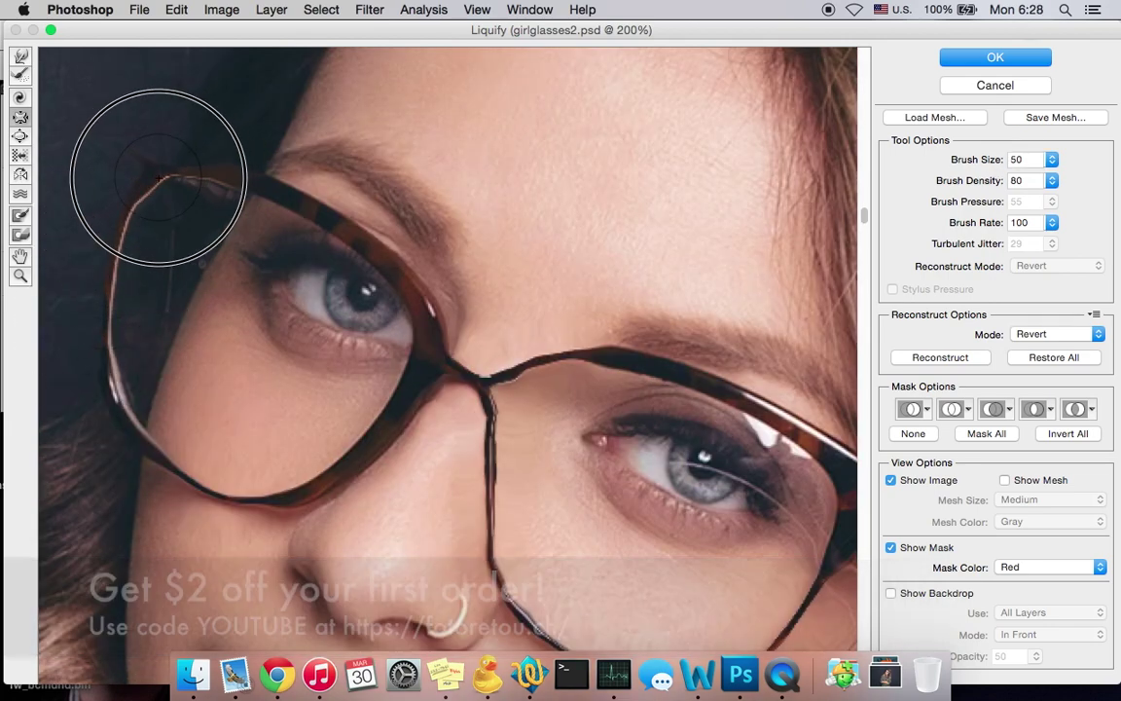
type("40")
left_click(218, 172)
Thin the left lens's lower inner rim with a size 20 Pucker brush and smooth it with a size 30 Turbulence brush
double_click(1021, 159)
type("20")
left_click_drag(340, 472, 278, 499)
left_click_drag(291, 444, 343, 470)
mouse_move(344, 448)
left_mouse_down()
mouse_move(469, 465)
mouse_move(351, 424)
mouse_move(374, 428)
mouse_move(366, 402)
mouse_move(389, 402)
mouse_move(391, 383)
mouse_move(354, 444)
left_mouse_up()
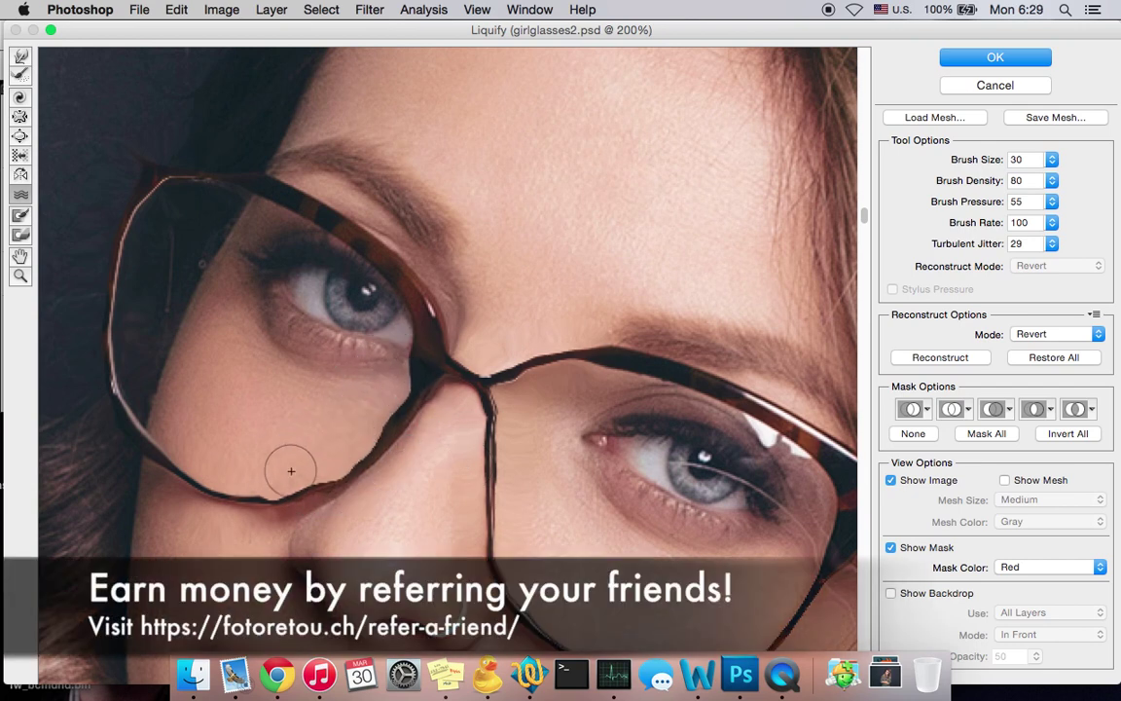
mouse_move(311, 485)
left_mouse_down()
mouse_move(322, 457)
mouse_move(404, 391)
left_mouse_up()
mouse_move(368, 428)
left_mouse_down()
mouse_move(355, 460)
mouse_move(315, 486)
mouse_move(320, 475)
left_mouse_up()
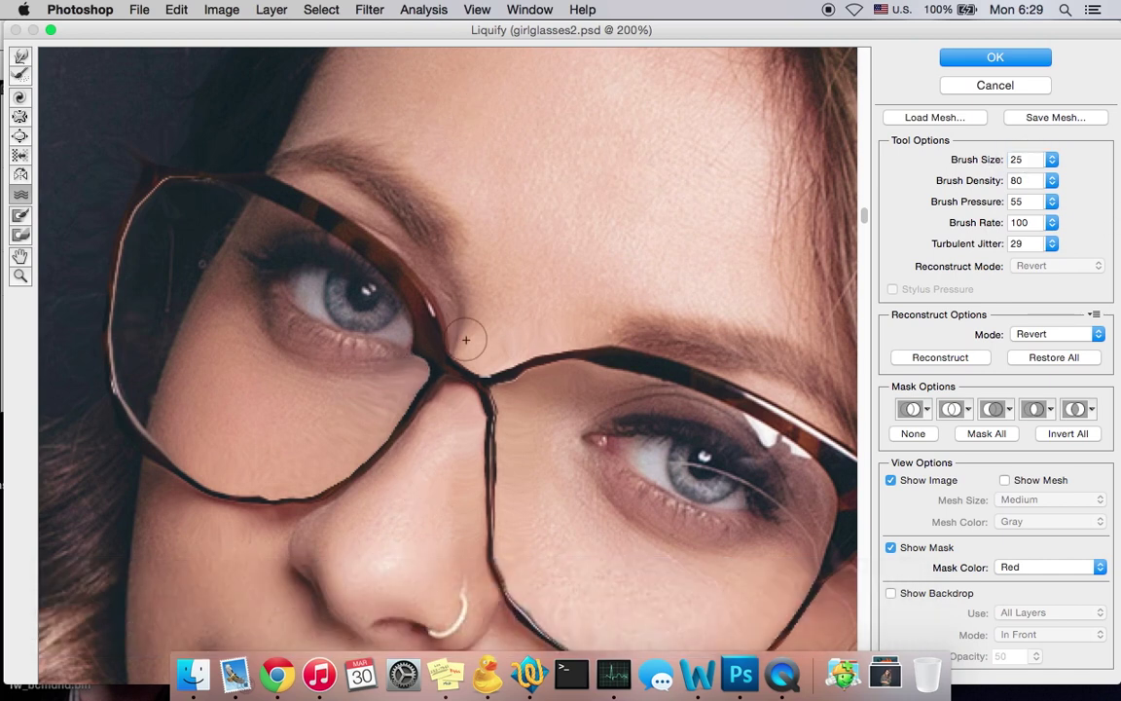
Pucker the upper rims of both lenses into thin lines, undoing strokes that distort the frame
left_click(19, 116)
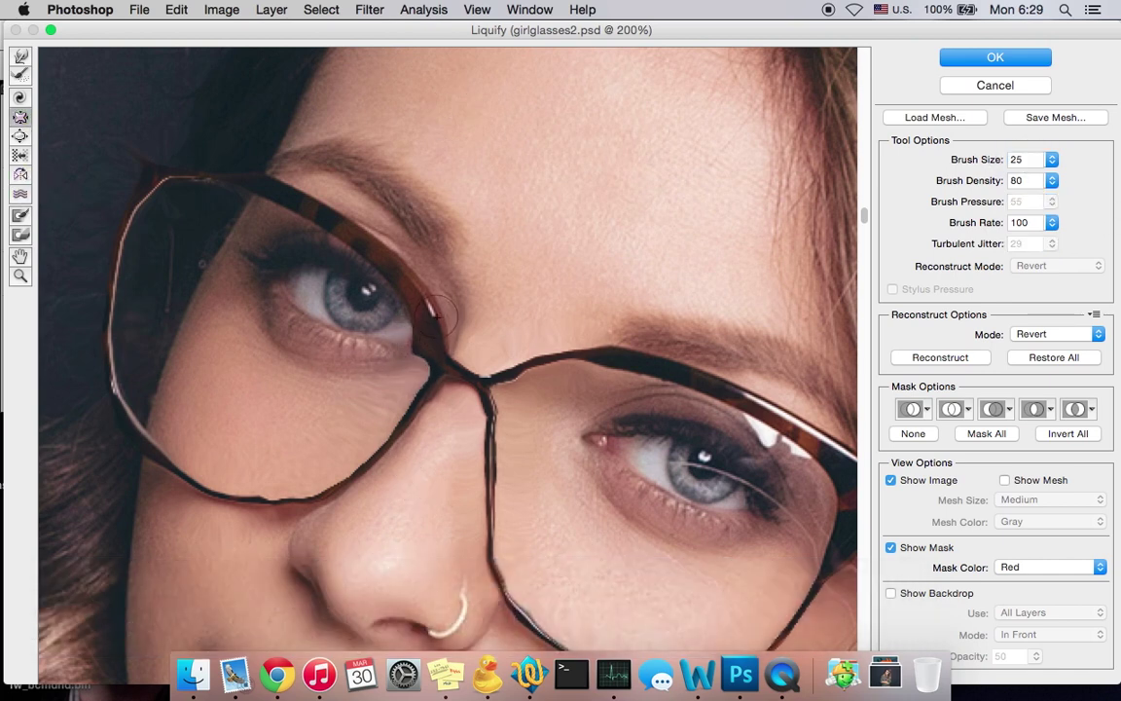
mouse_move(437, 317)
left_mouse_down()
mouse_move(398, 264)
mouse_move(408, 283)
mouse_move(330, 220)
mouse_move(424, 307)
mouse_move(434, 339)
mouse_move(416, 300)
mouse_move(433, 347)
mouse_move(460, 373)
mouse_move(602, 353)
mouse_move(674, 367)
mouse_move(715, 380)
left_mouse_up()
key("alt+super+z")
key("alt+super+z")
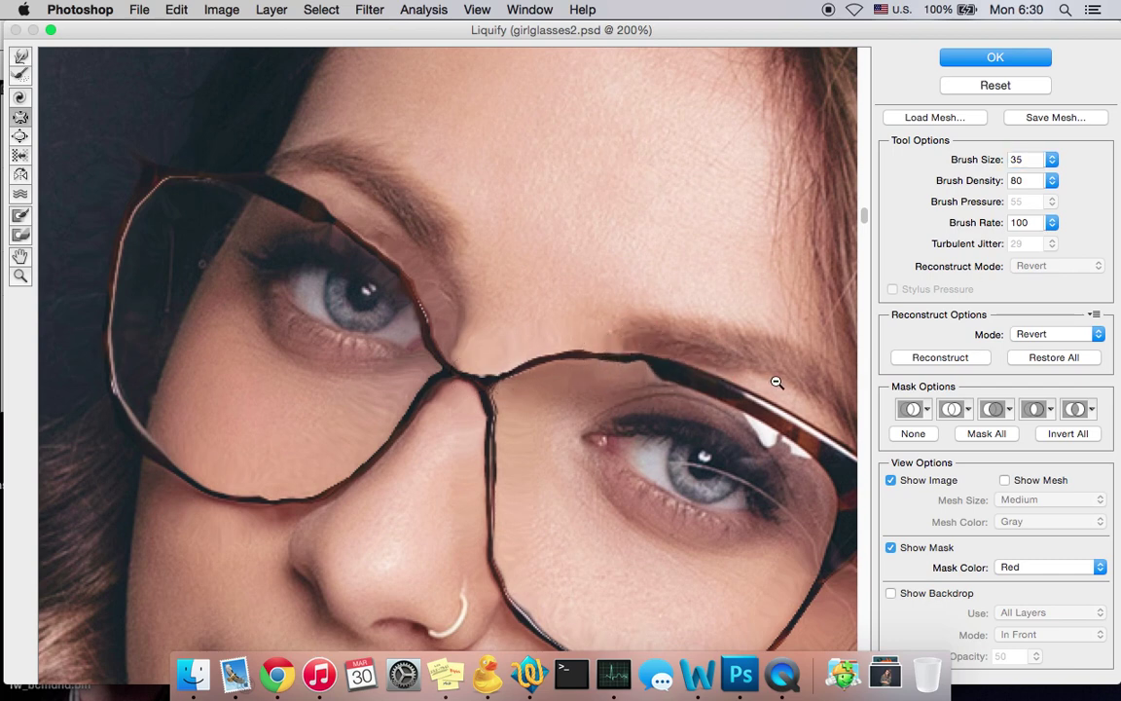
mouse_move(703, 385)
left_mouse_down()
mouse_move(669, 373)
mouse_move(754, 398)
mouse_move(769, 438)
mouse_move(788, 425)
mouse_move(825, 451)
mouse_move(825, 466)
left_mouse_up()
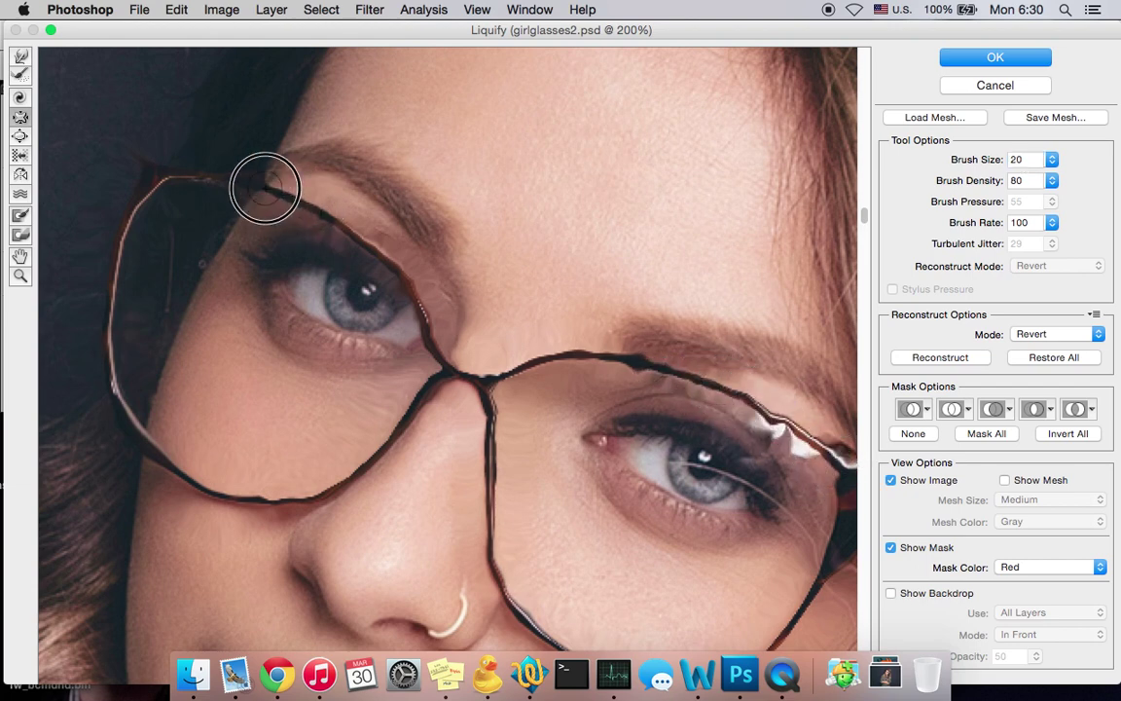
Pucker the right lens's outer hinge corner, upper rim and lower rim into thin lines with a brush size of 35
scroll(458, 273, "down", 2)
scroll(458, 273, "right", 3)
scroll(461, 282, "down", 1)
scroll(461, 281, "right", 1)
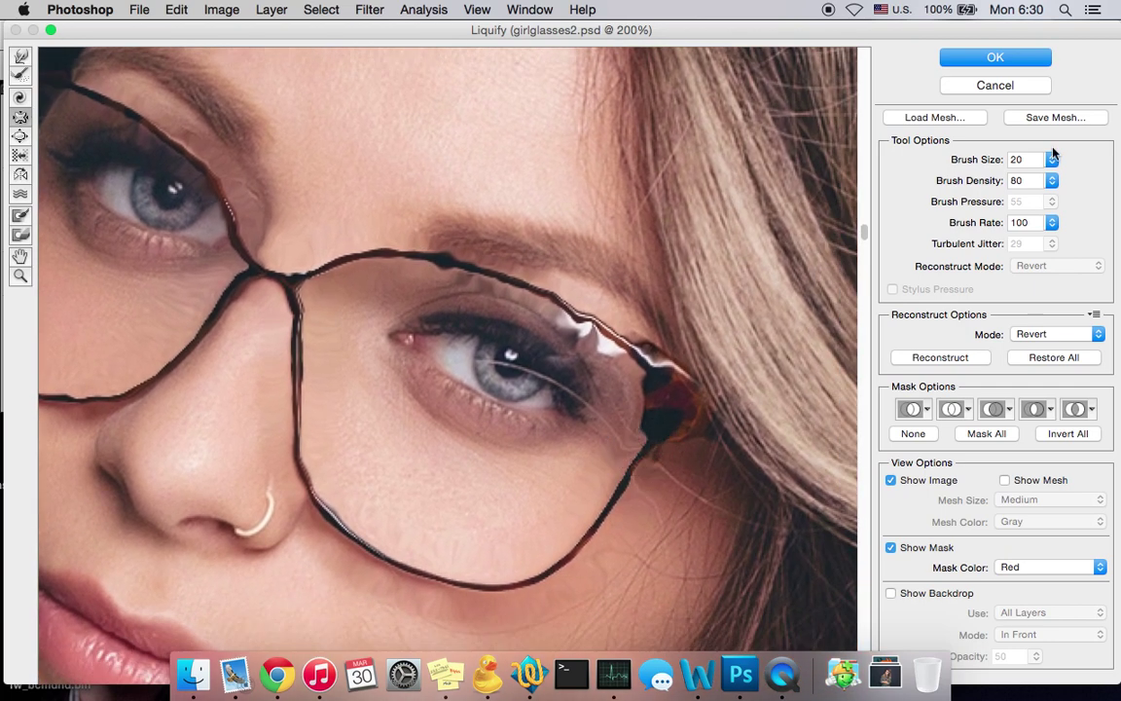
left_click_drag(1049, 161, 1060, 164)
mouse_move(658, 433)
left_mouse_down()
mouse_move(669, 385)
mouse_move(686, 424)
mouse_move(652, 368)
mouse_move(686, 414)
mouse_move(735, 398)
mouse_move(716, 379)
mouse_move(666, 431)
mouse_move(672, 424)
mouse_move(574, 318)
left_mouse_up()
left_click(669, 387)
scroll(416, 431, "down", 1)
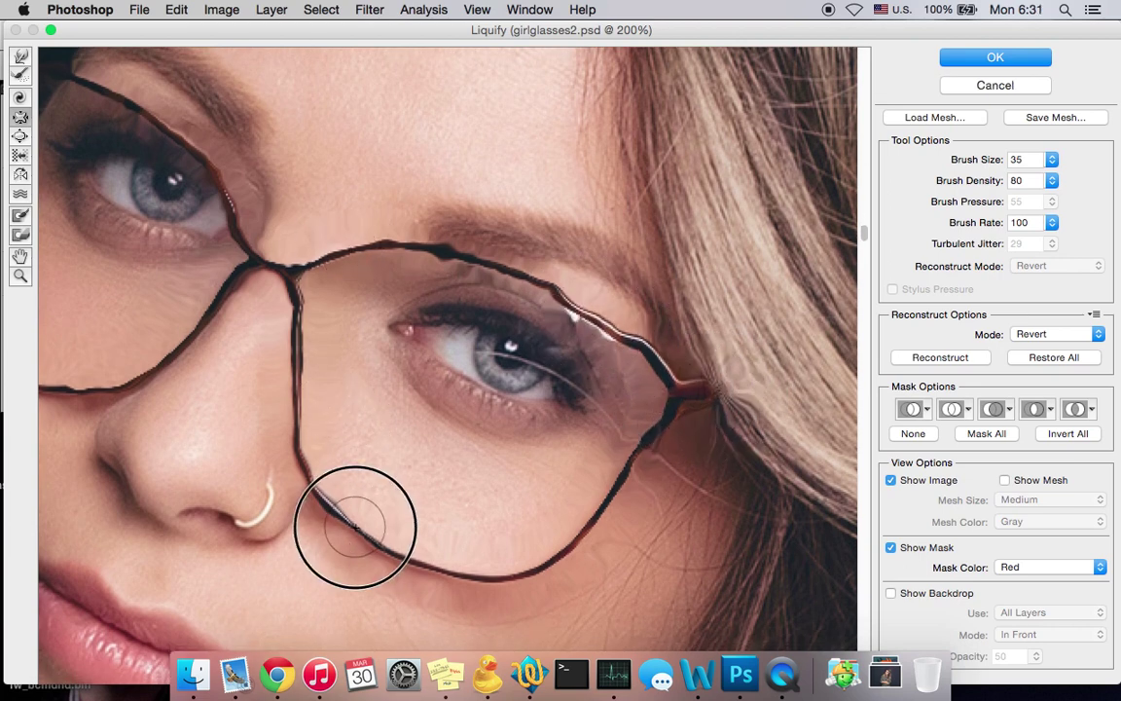
mouse_move(356, 526)
left_mouse_down()
mouse_move(419, 586)
mouse_move(415, 563)
mouse_move(477, 581)
left_mouse_up()
left_click(20, 276)
left_click(521, 433, "alt")
left_click(657, 423)
left_click(443, 370)
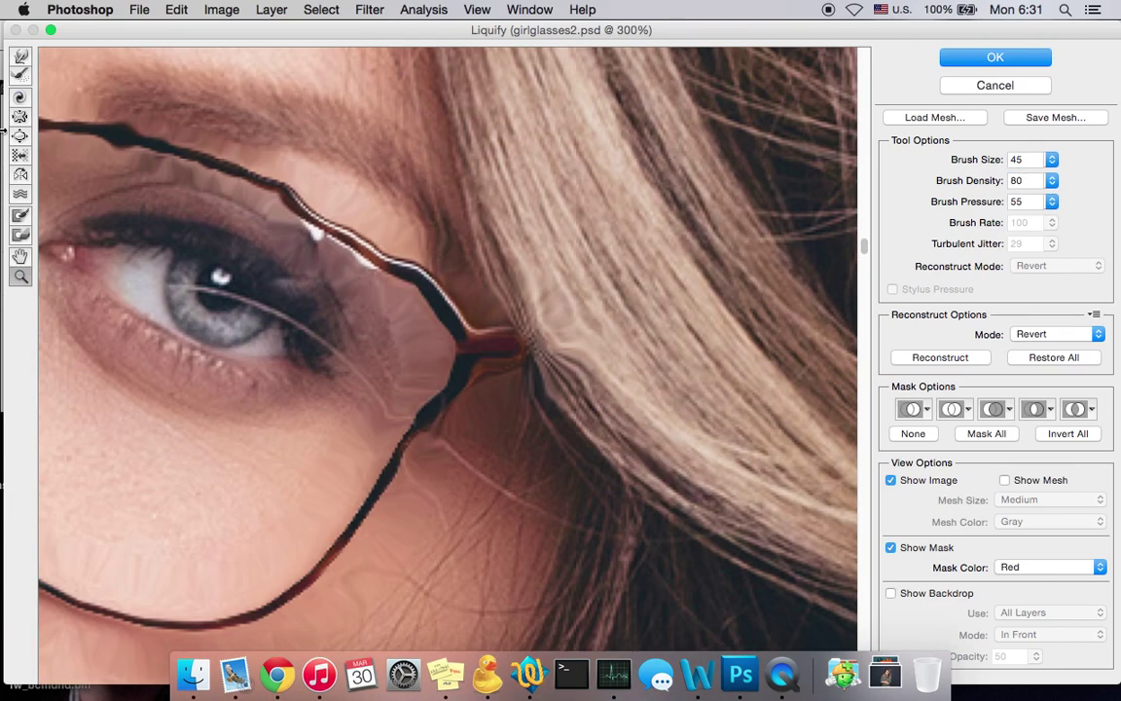
left_click(20, 136)
left_click(478, 355)
key("super+z")
Pucker the temple arm stub and rim at the right lens's outer corner with a brush size of 45
left_click(21, 116)
left_click(494, 353)
left_click_drag(492, 354, 493, 352)
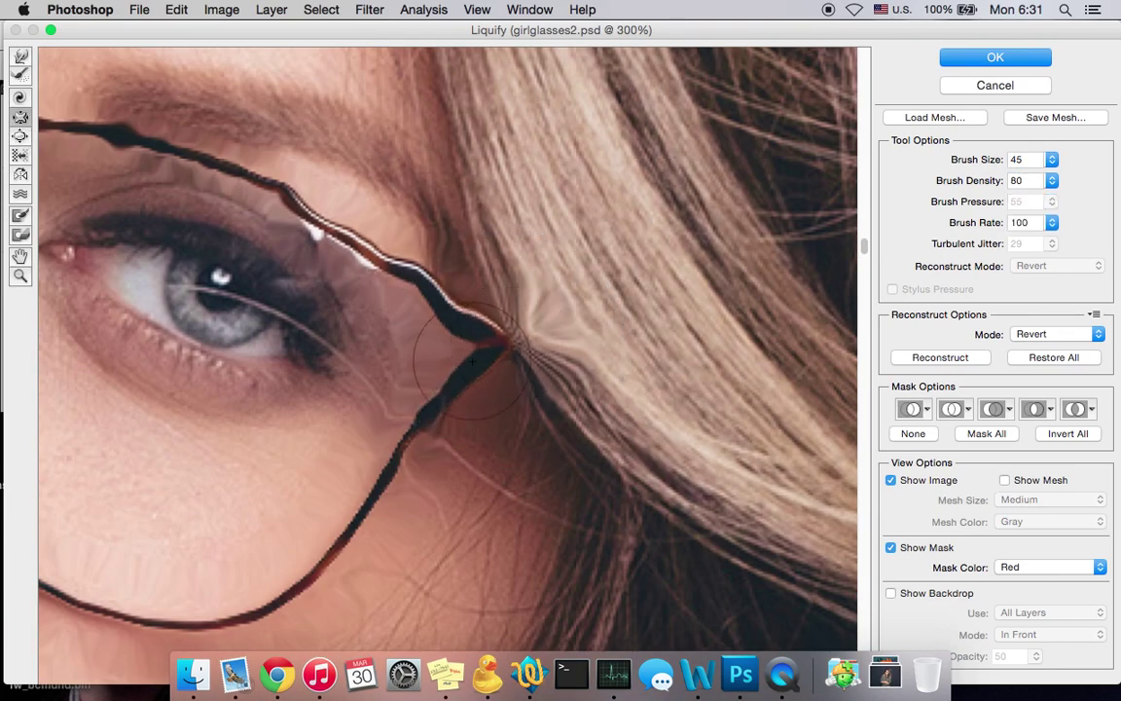
mouse_move(430, 410)
left_mouse_down()
mouse_move(472, 365)
mouse_move(479, 329)
mouse_move(451, 318)
mouse_move(443, 296)
left_mouse_up()
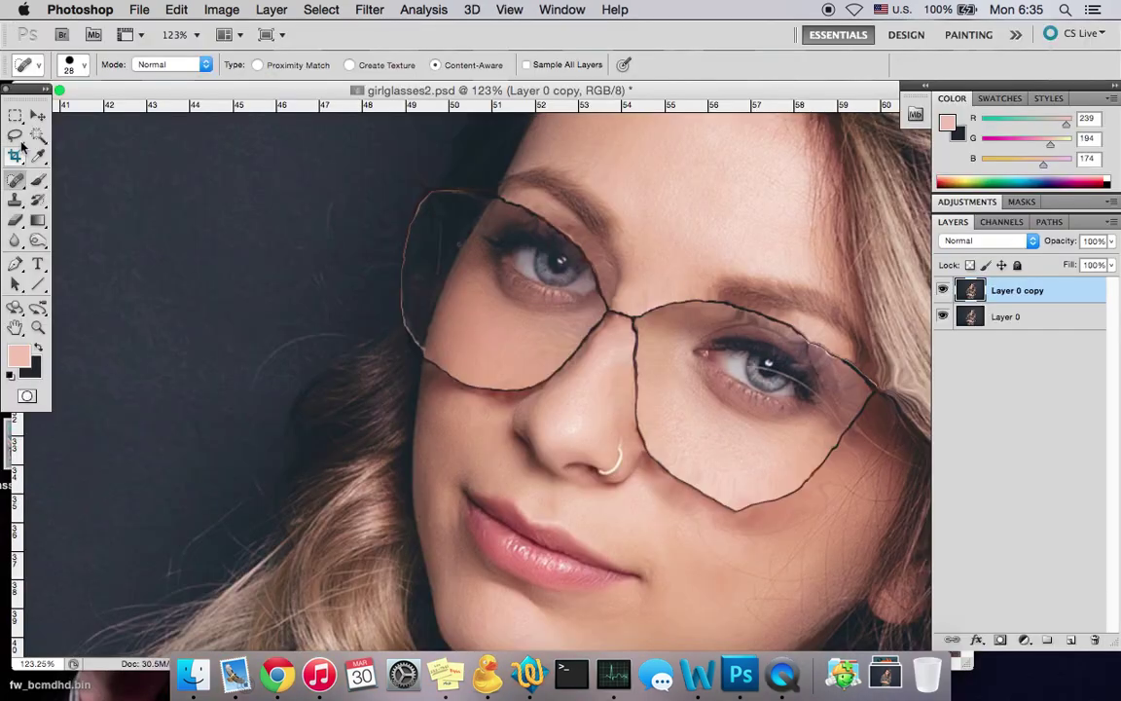
Remove the right lens's lower and inner rims and the left lens's lower rim using a 15 px Healing Brush
right_click(16, 180)
left_click(88, 193)
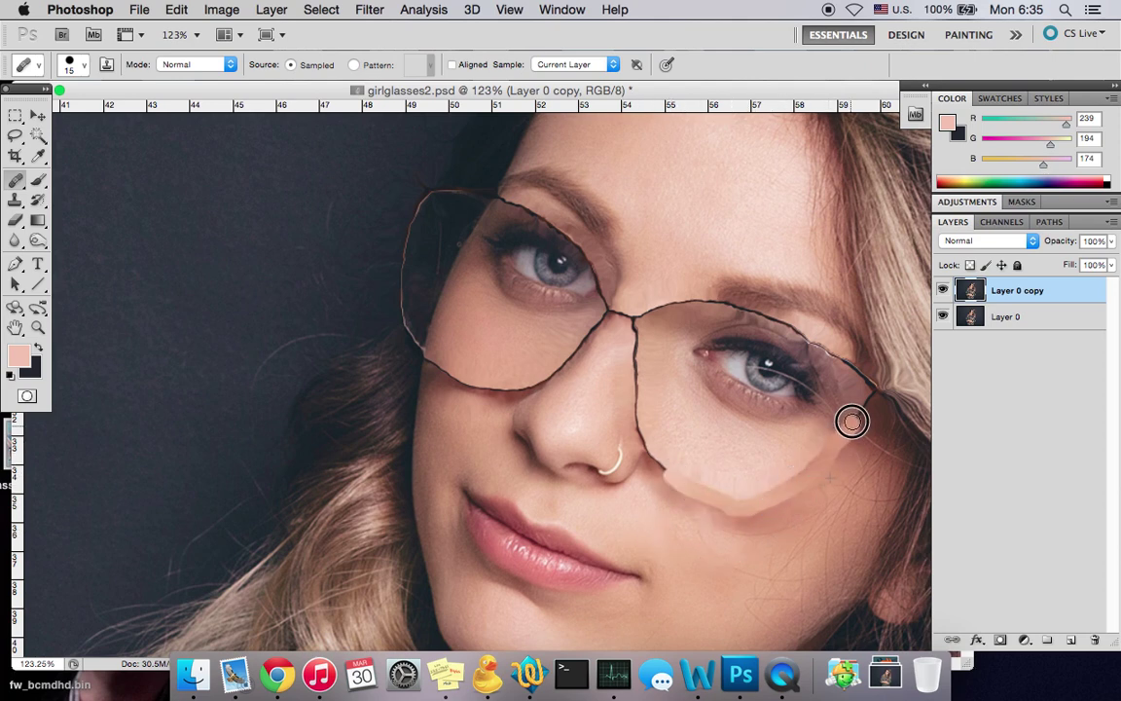
left_click_drag(853, 418, 857, 429)
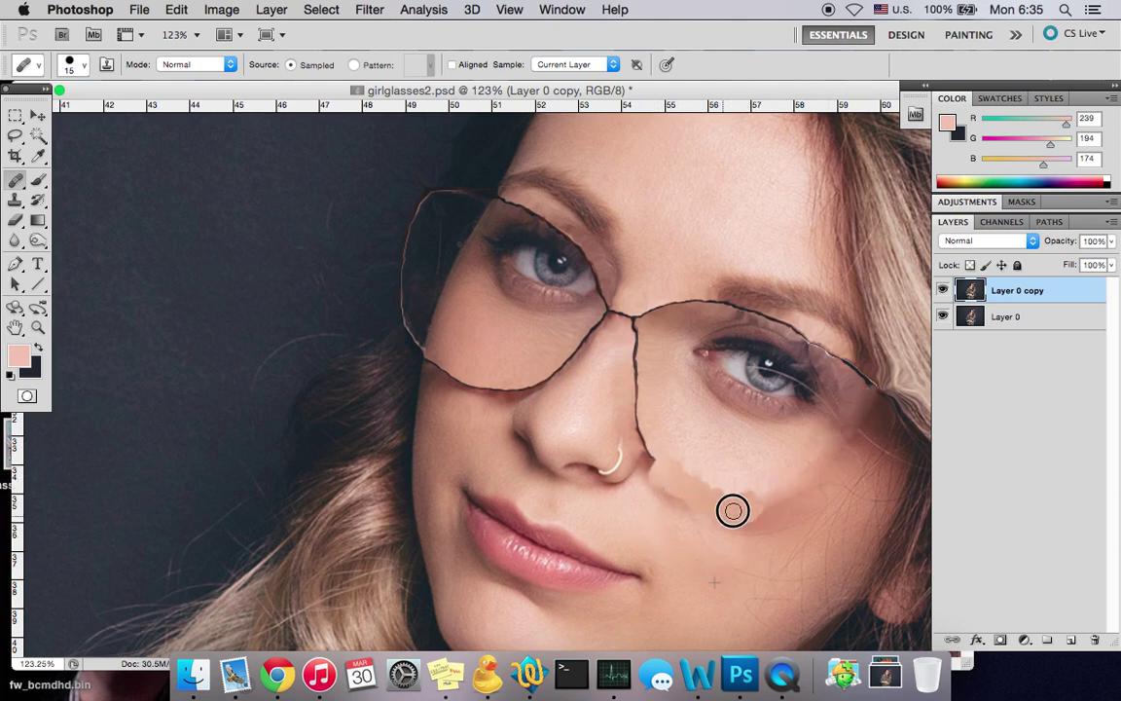
mouse_move(710, 495)
left_mouse_down()
mouse_move(790, 481)
mouse_move(836, 511)
left_mouse_up()
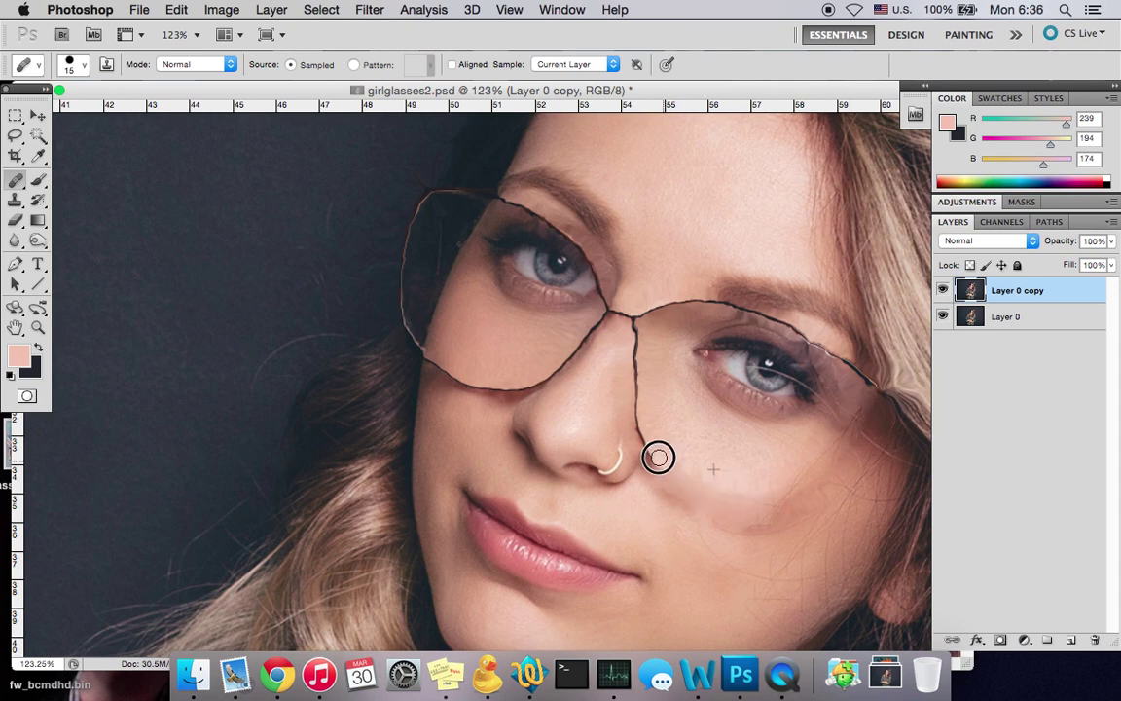
left_click_drag(652, 453, 634, 366)
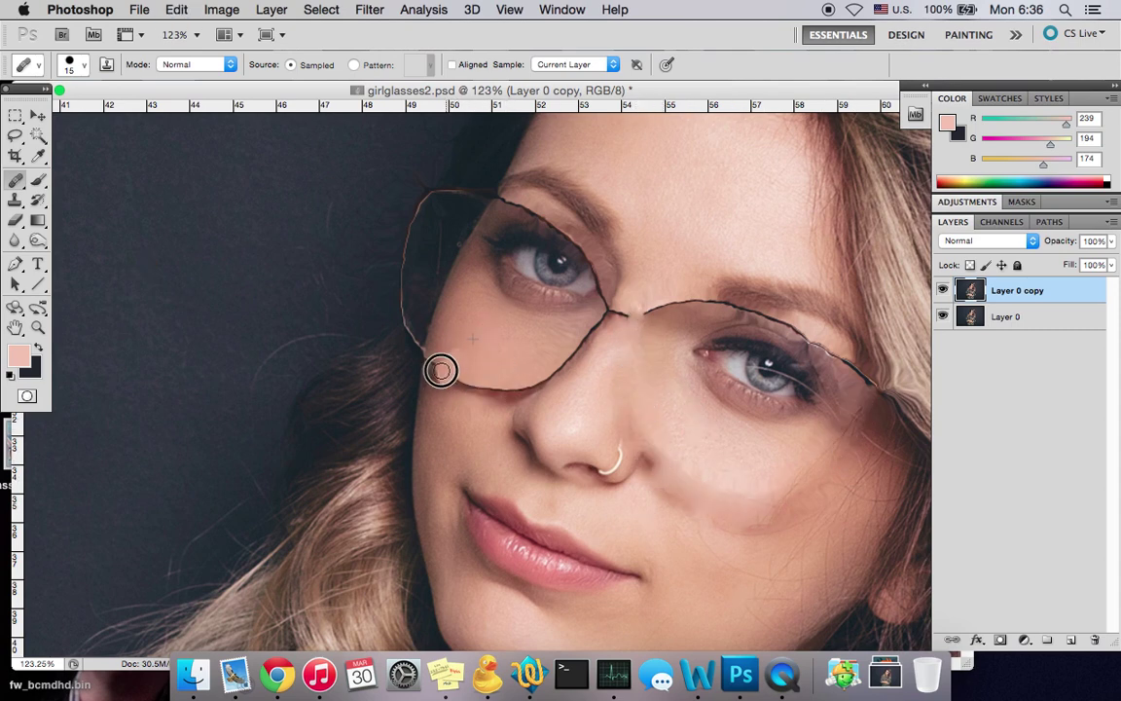
left_click_drag(469, 364, 471, 367)
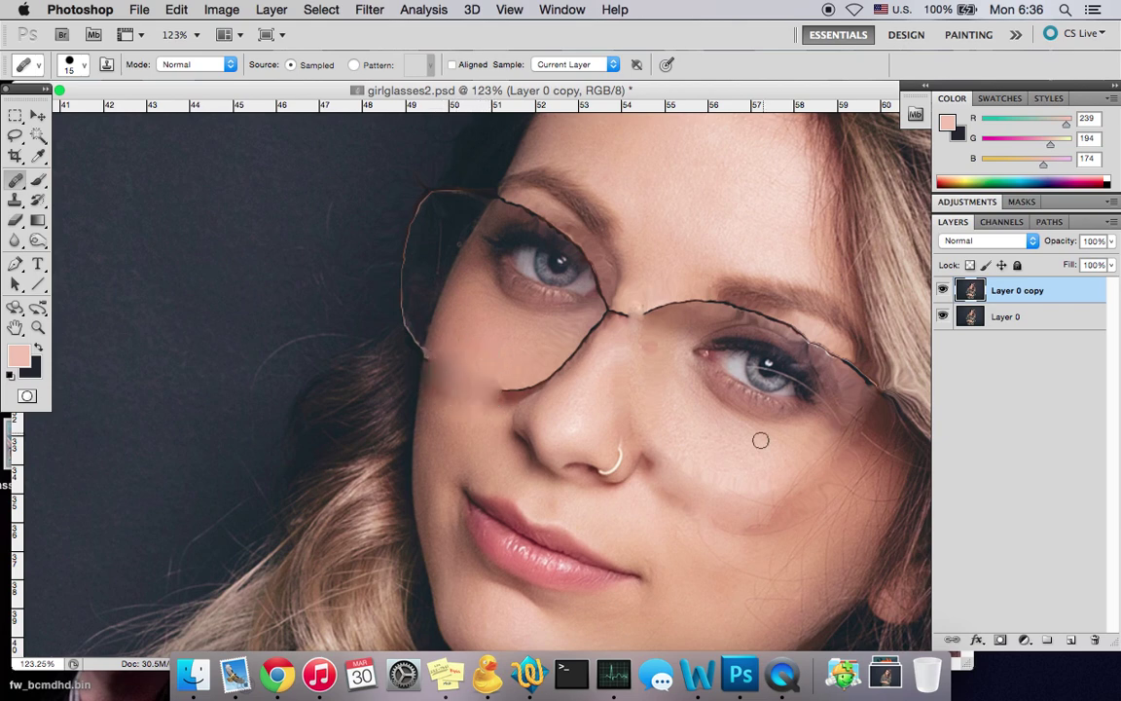
Enlarge the Healing Brush to 54 px and blend the uneven skin on the cheek below the right eye
right_click(739, 609)
left_click_drag(779, 453, 806, 454)
mouse_move(747, 518)
left_mouse_down()
mouse_move(682, 477)
mouse_move(816, 478)
mouse_move(733, 486)
mouse_move(665, 437)
left_mouse_up()
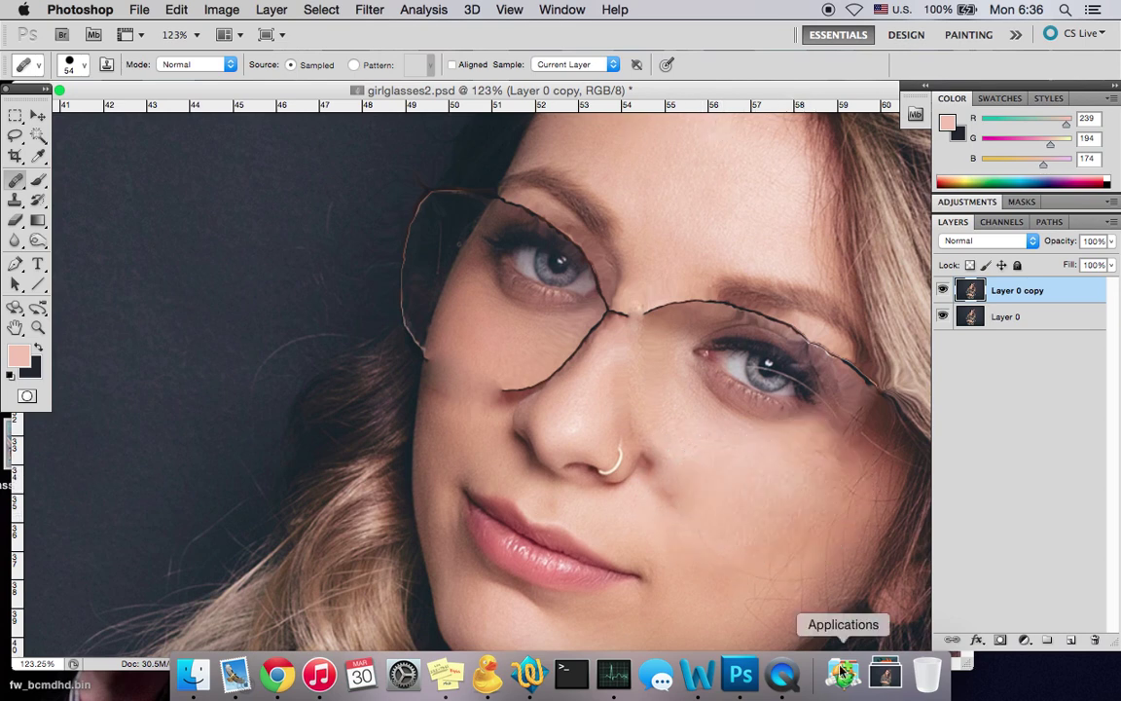
Reduce the Healing Brush to 16 px and remove the inner part of the right lens's upper rim
right_click(676, 223)
left_click_drag(720, 251, 711, 254)
left_click_drag(640, 312, 705, 300)
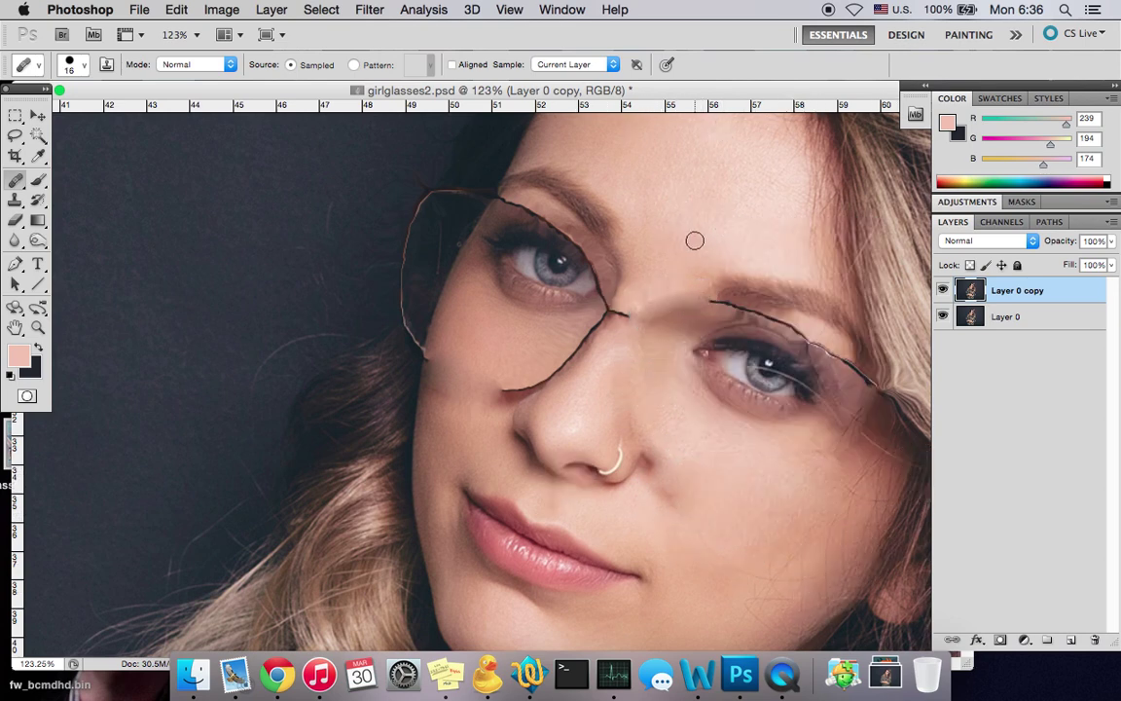
Erase the remaining frame line beside the nose on Layer 0 copy with a 5 px Eraser at 100% opacity
scroll(675, 351, "down", 4)
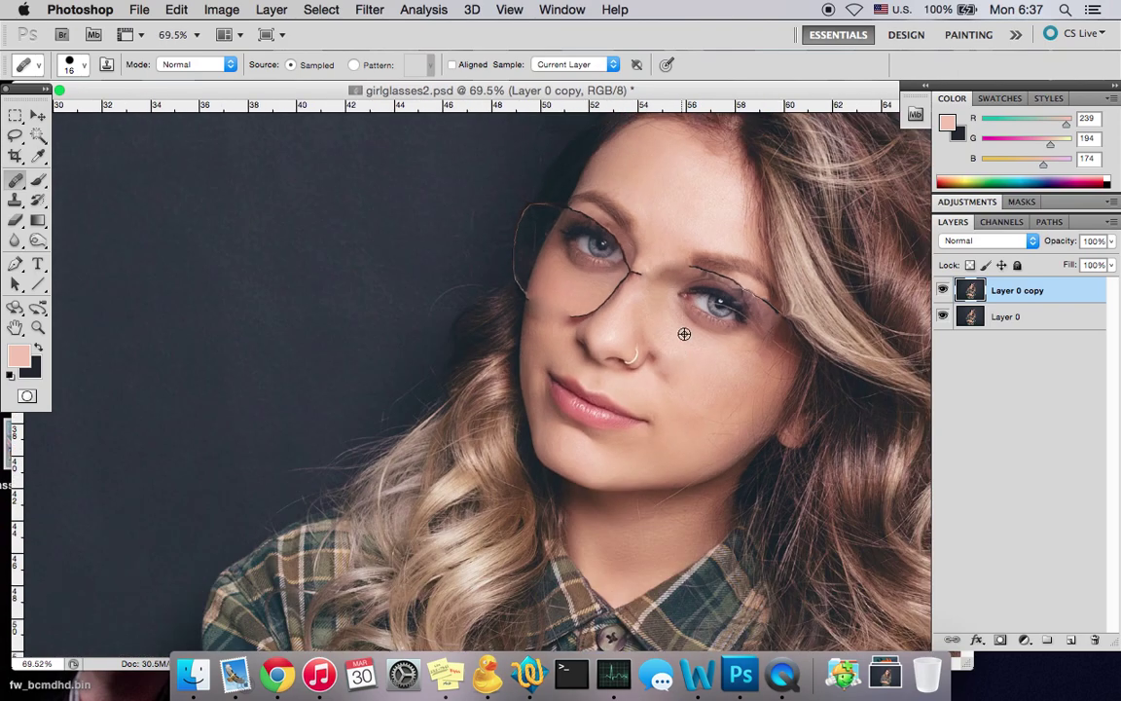
scroll(657, 378, "up", 3)
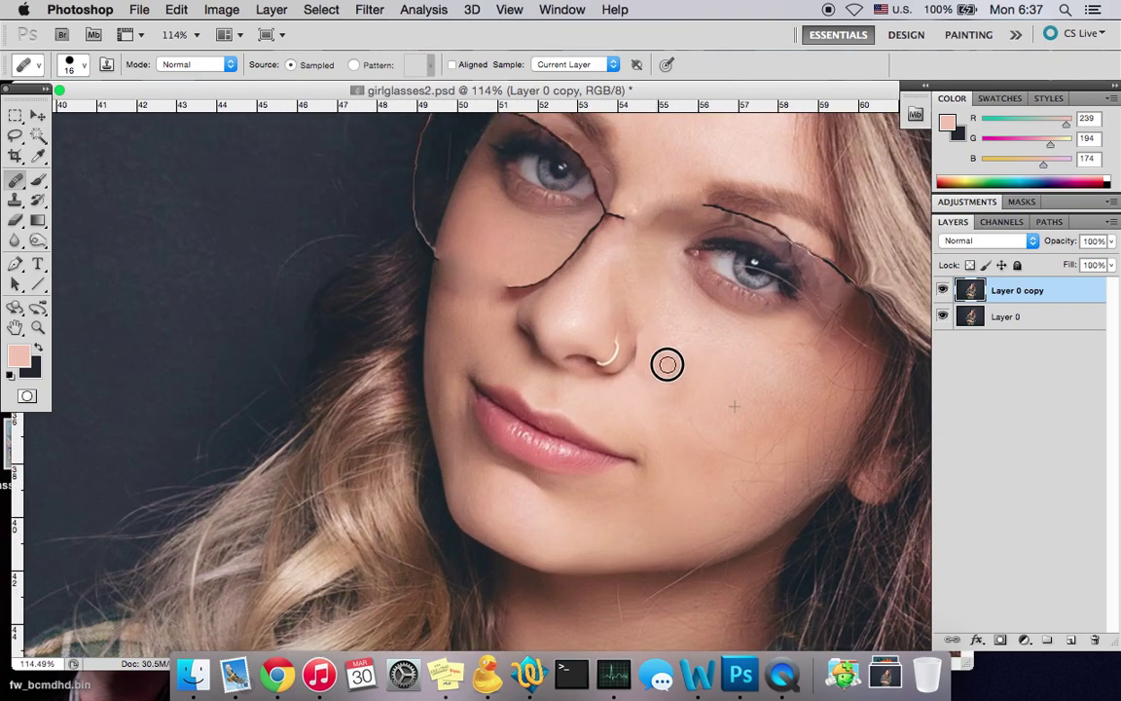
scroll(694, 338, "up", 2)
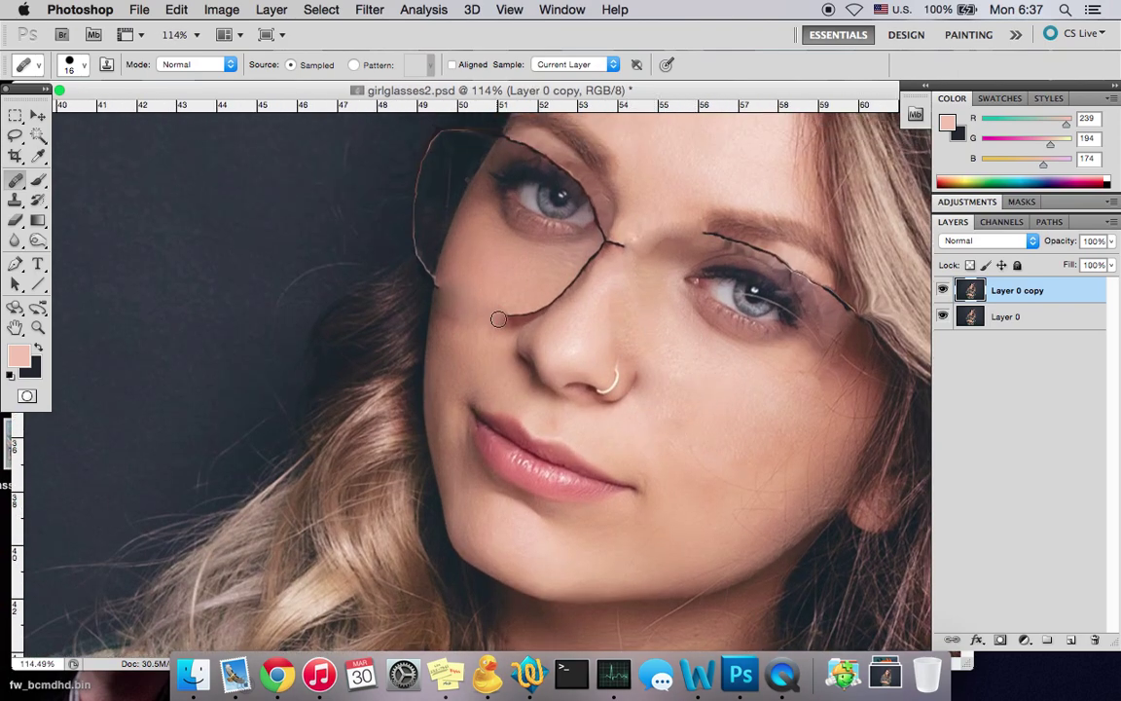
scroll(732, 345, "down", 3)
scroll(561, 401, "up", 7)
key("e")
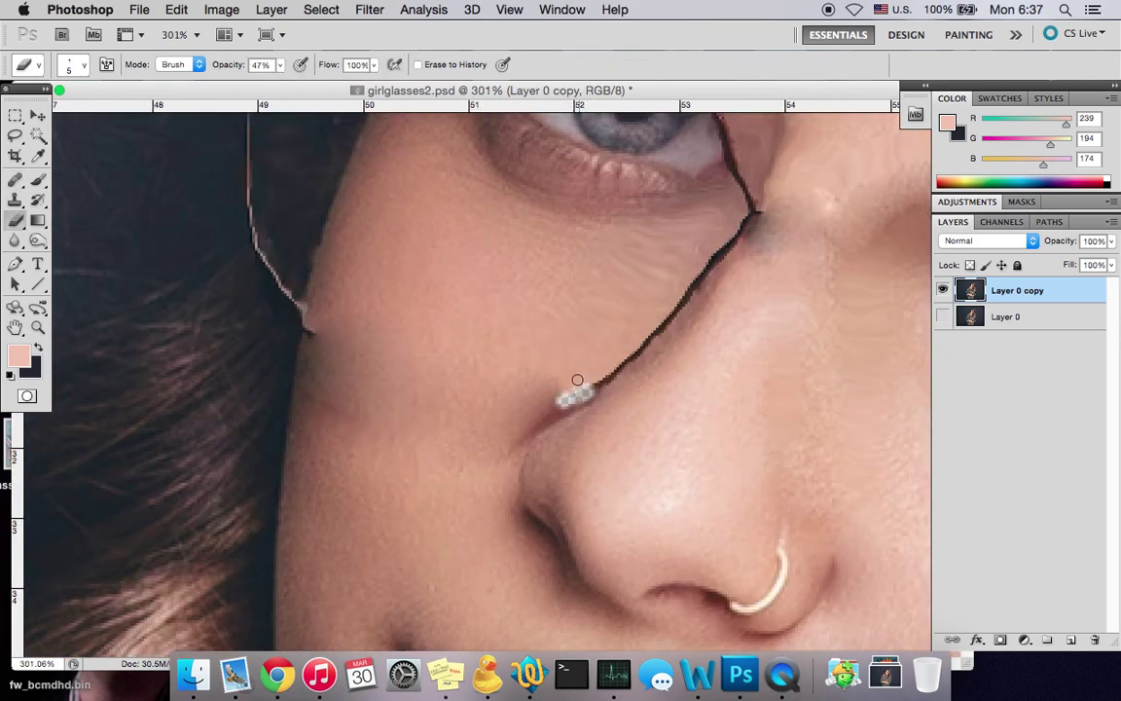
left_click(279, 65)
left_click(576, 388)
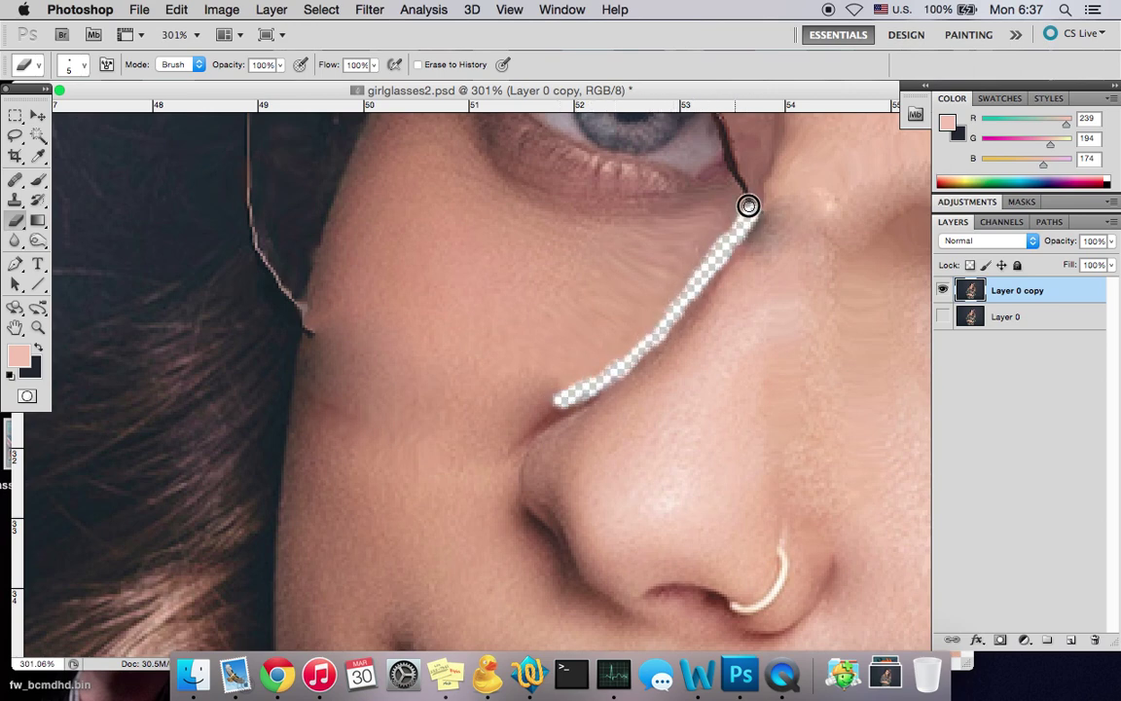
On a new layer beneath Layer 0 copy, paint the erased gap with a skin tone of RGB 219, 167, 139
left_click(1071, 639)
left_click_drag(1009, 291, 1007, 327)
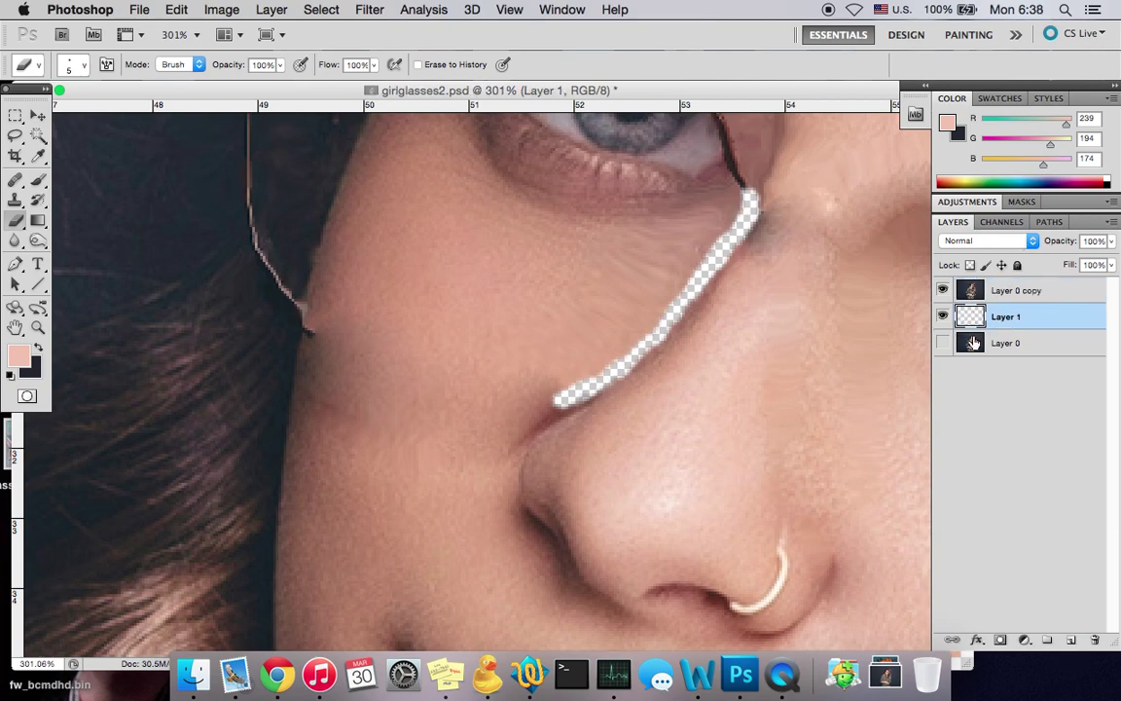
left_click(19, 359)
left_click(610, 188)
key("Return")
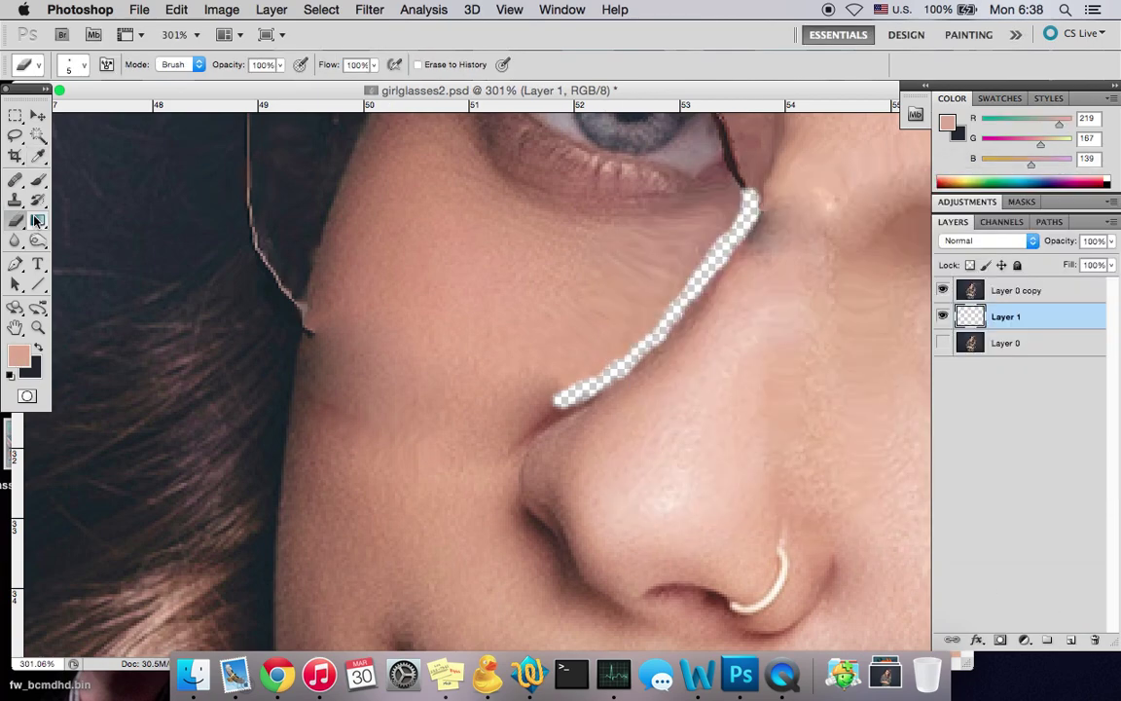
left_click(38, 181)
mouse_move(601, 412)
left_mouse_down()
mouse_move(610, 350)
mouse_move(665, 348)
mouse_move(747, 202)
left_mouse_up()
On Layer 0 copy, soften the edges beside the painted nose gap using a 21 px Eraser at 14% opacity
left_click(1032, 290)
left_click(15, 221)
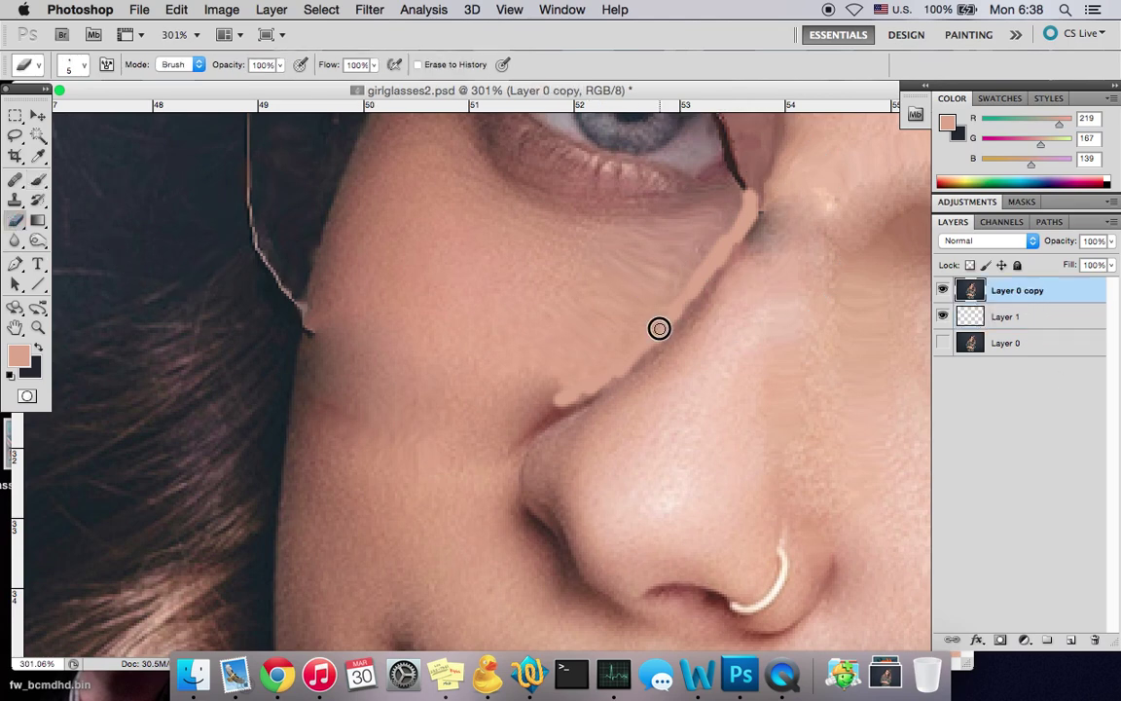
right_click(697, 312)
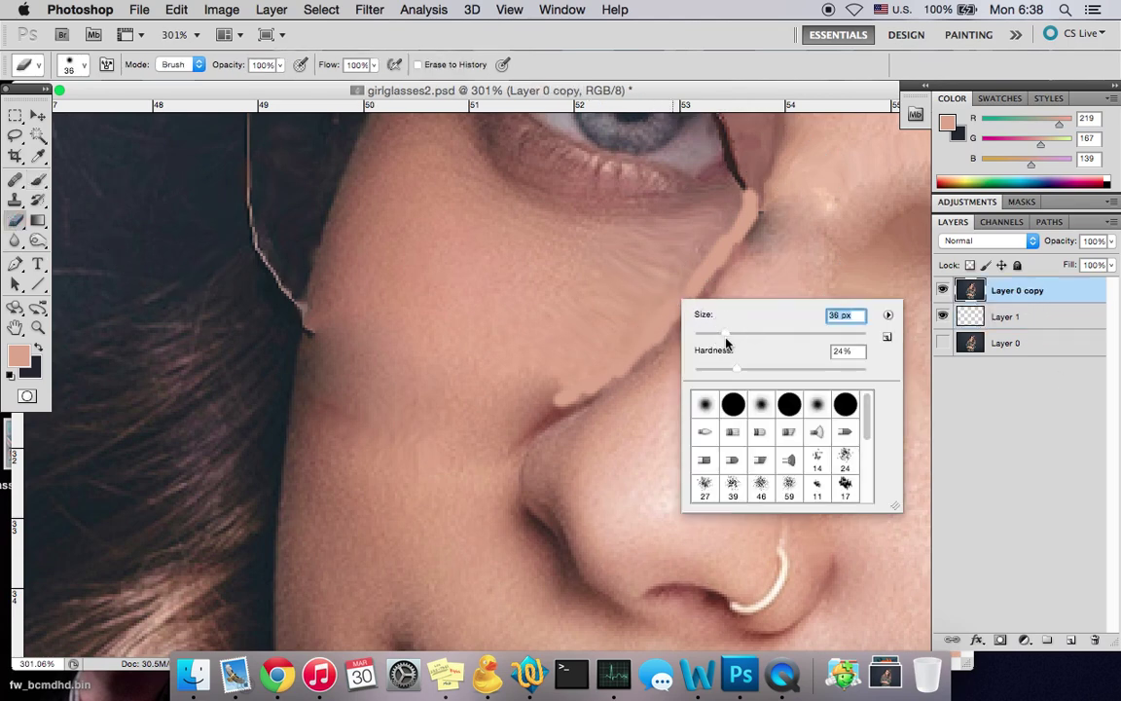
left_click(281, 67)
left_click_drag(283, 83, 235, 83)
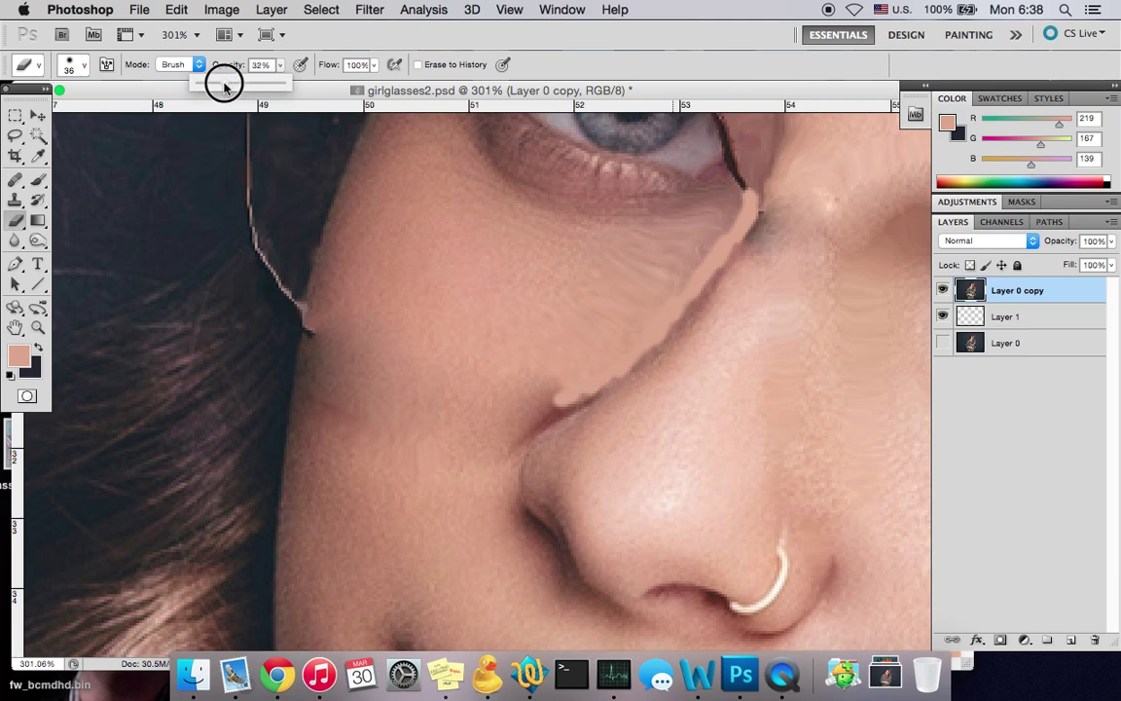
right_click(695, 282)
left_click(698, 286)
mouse_move(641, 309)
left_mouse_down()
mouse_move(694, 250)
mouse_move(682, 271)
mouse_move(713, 248)
mouse_move(715, 218)
left_mouse_up()
left_click(698, 264)
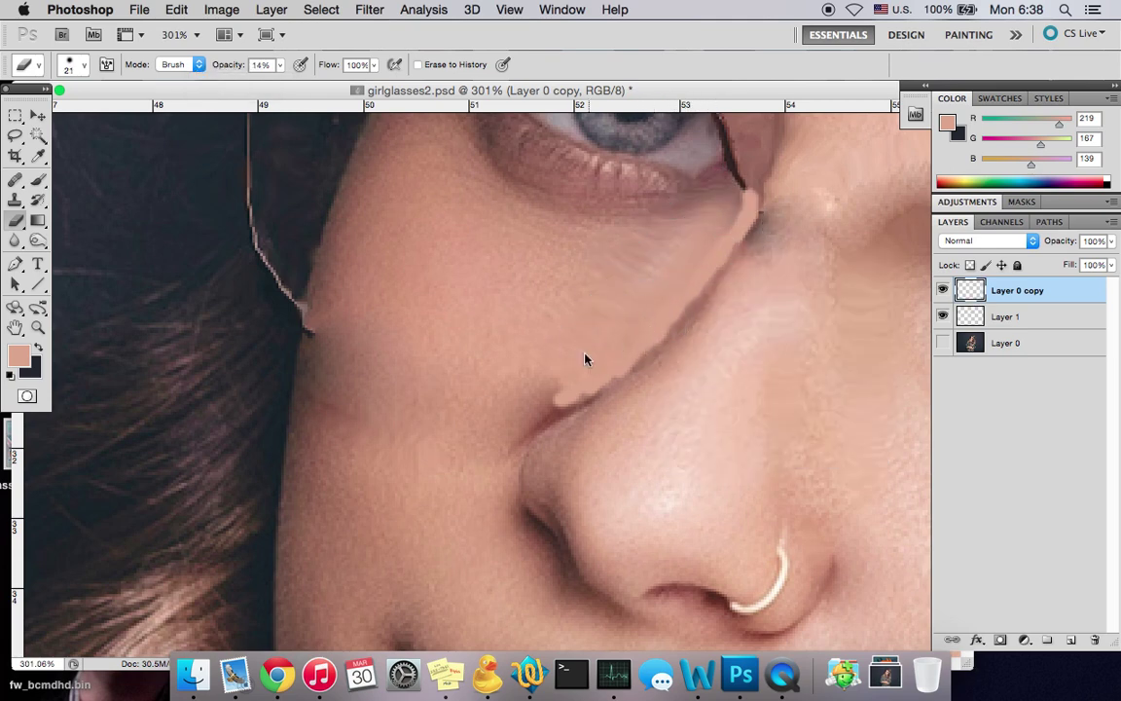
left_click(546, 396)
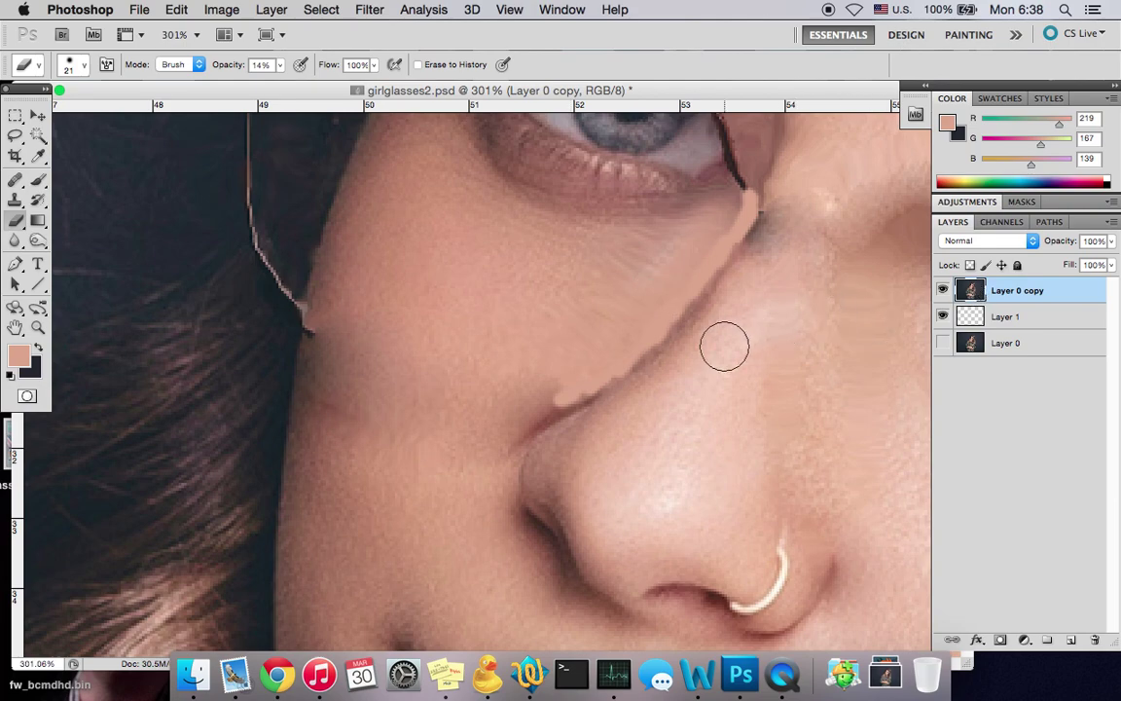
Merge Layer 0 copy down into Layer 1
left_click(283, 12)
left_click(368, 567)
scroll(724, 388, "down", 1)
scroll(720, 391, "down", 5)
scroll(732, 380, "up", 6)
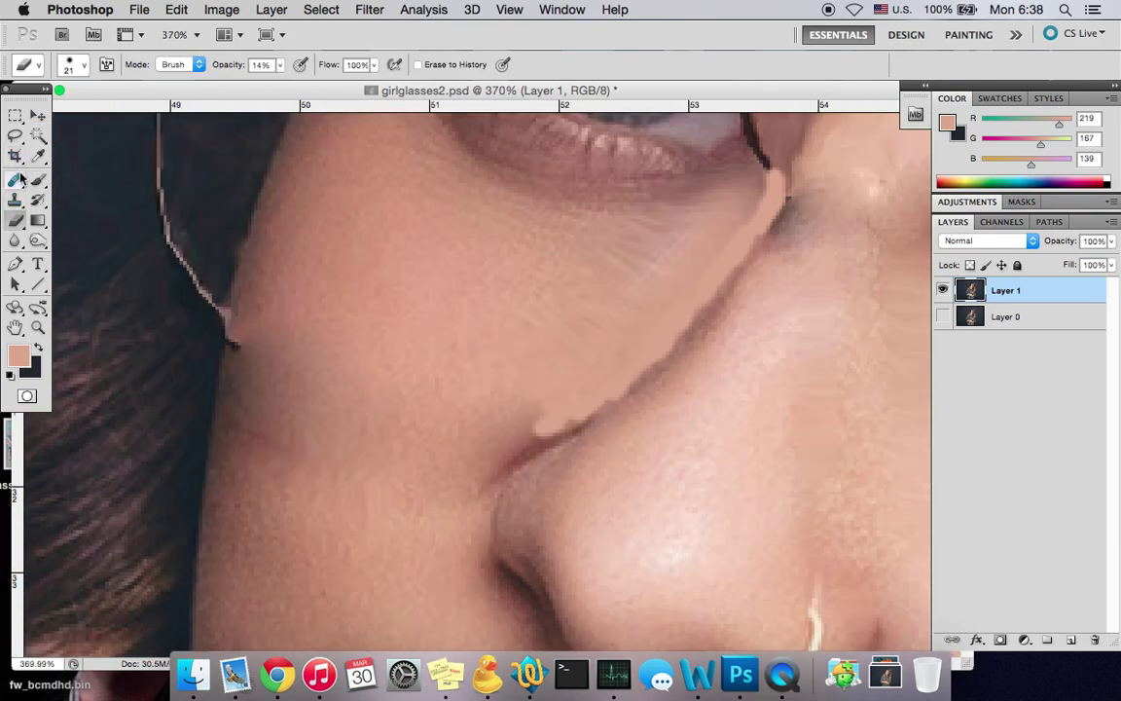
Heal the flat painted edge along the side of the nose with a 16 px Healing Brush
left_click_drag(15, 180, 78, 160)
left_click(566, 355)
left_click(15, 180)
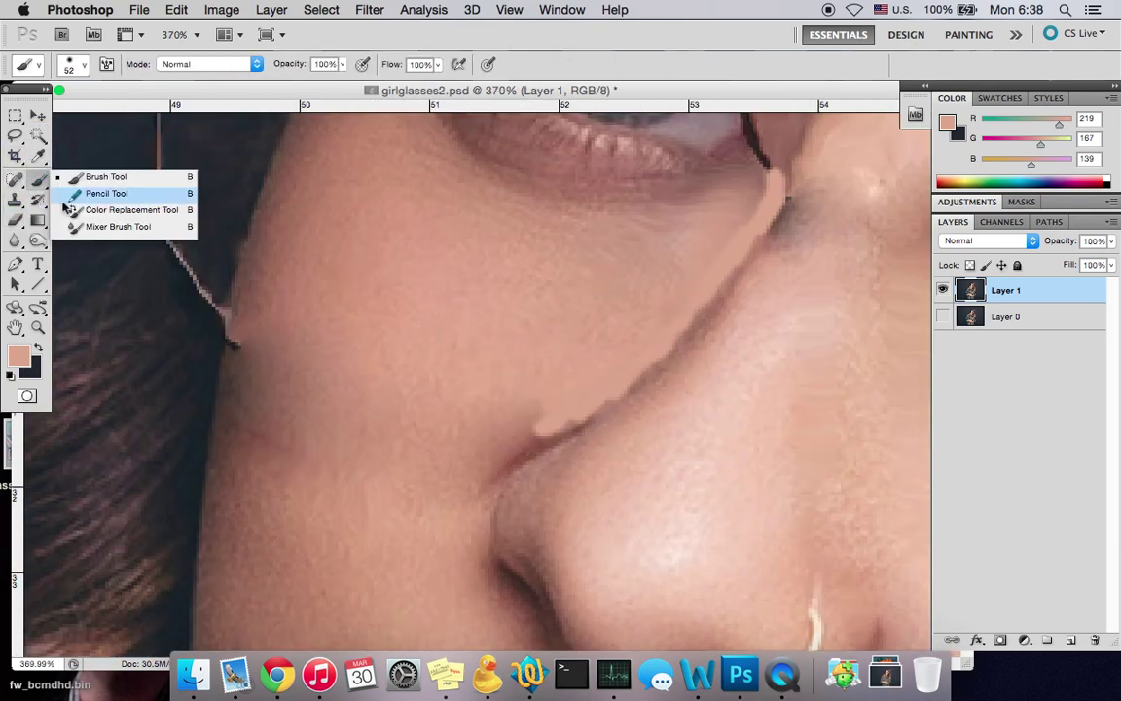
left_click(113, 193)
mouse_move(528, 439)
left_mouse_down()
mouse_move(719, 272)
mouse_move(701, 266)
mouse_move(711, 279)
left_mouse_up()
scroll(833, 333, "down", 3)
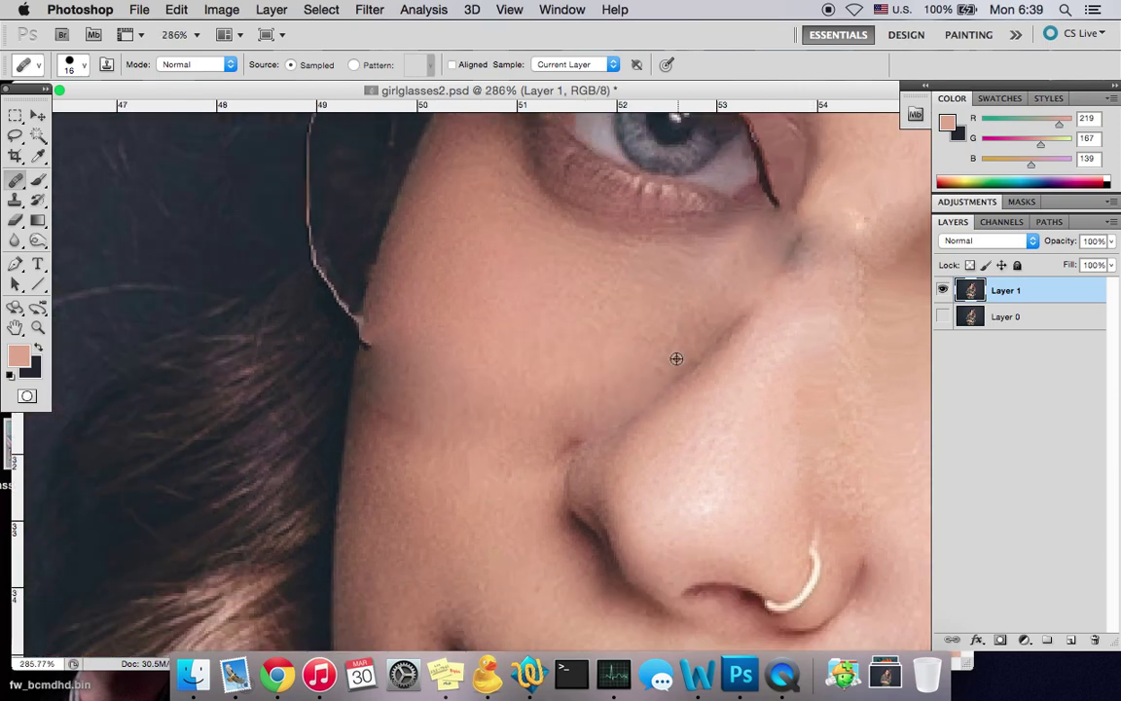
Lasso a patch of clean forehead skin and paste a copy of it onto a new layer
scroll(555, 321, "down", 5)
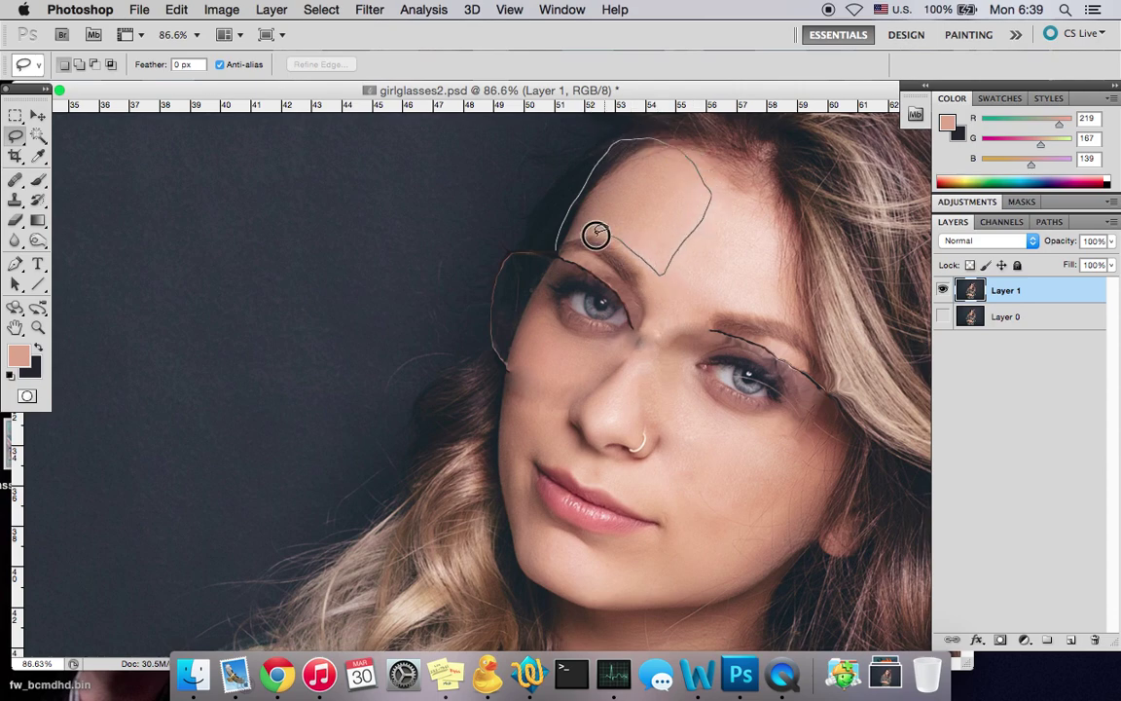
key("super+c")
left_click_drag(580, 236, 543, 444)
key("super+v")
key("v")
Rotate the forehead skin patch and fit it over the cheek beside the nose, applying the transformation
left_click(177, 9)
mouse_move(225, 395)
left_click(412, 447)
left_click_drag(584, 347, 553, 358)
left_click_drag(556, 291, 575, 296)
left_click_drag(555, 357, 552, 348)
left_click(38, 157)
left_click(706, 253)
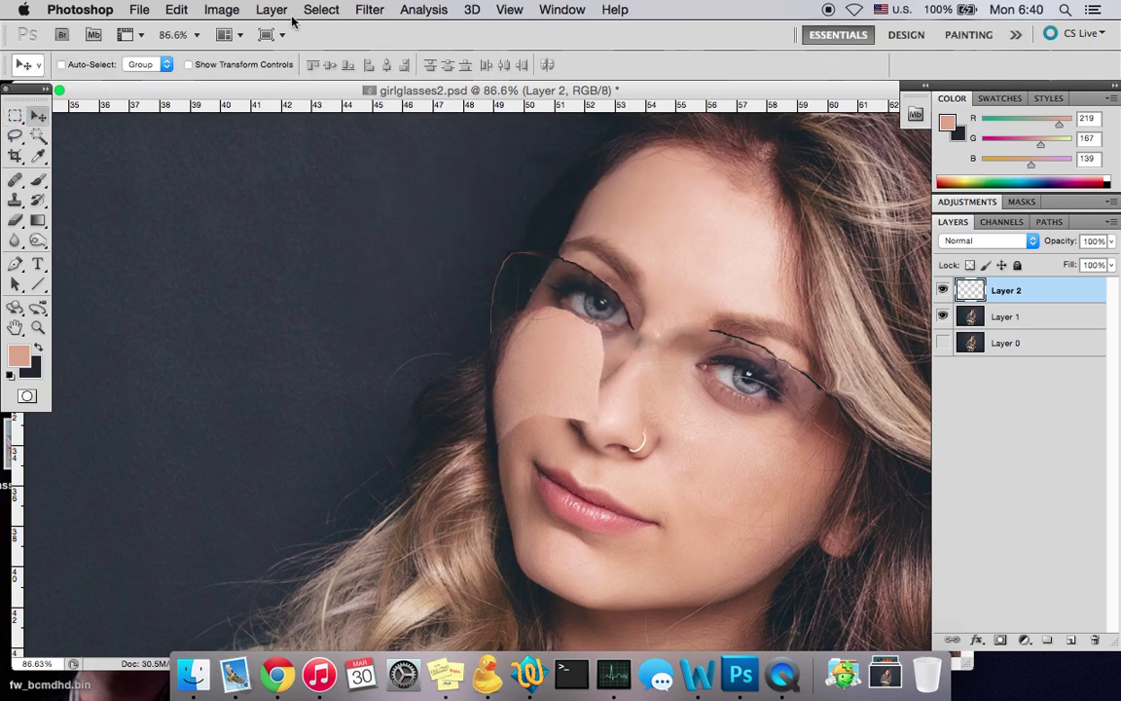
Darken the cheek patch with Brightness/Contrast, setting Brightness to -36
left_click(221, 9)
mouse_move(250, 63)
left_click(457, 62)
left_click_drag(668, 425, 659, 426)
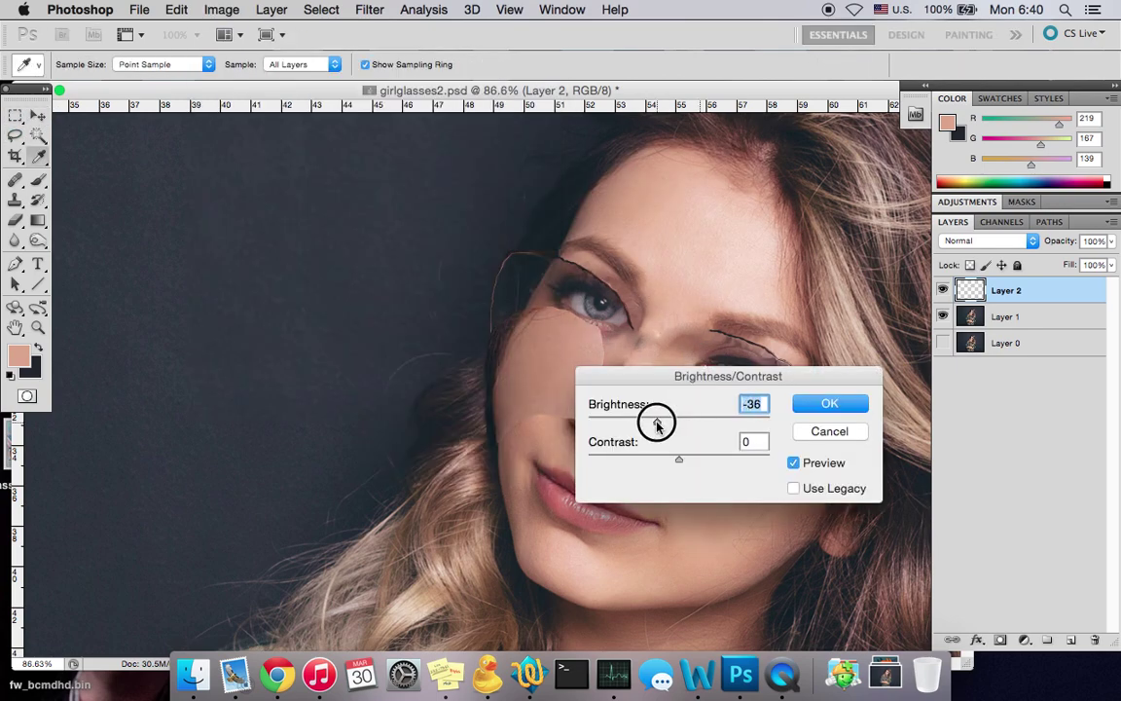
key("Return")
Add a reveal-all layer mask to Layer 2 and paint black over the patch's edge beside the nose
left_click(272, 9)
mouse_move(299, 231)
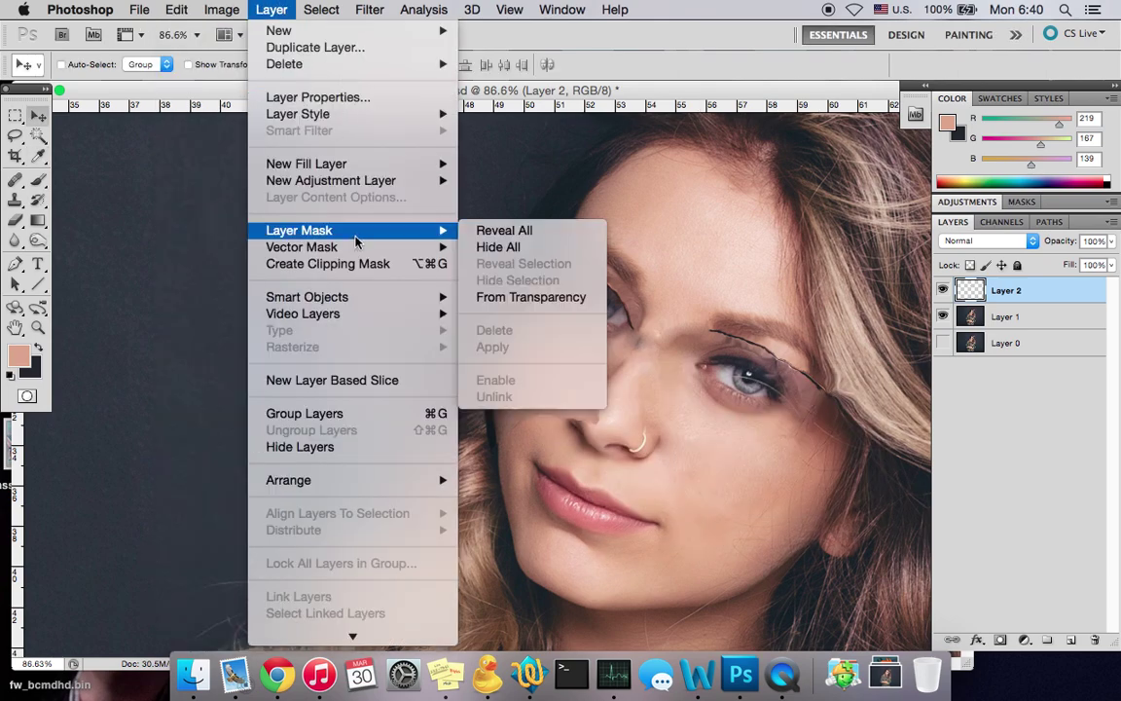
left_click(504, 231)
left_click(38, 180)
mouse_move(581, 425)
left_mouse_down()
mouse_move(511, 444)
mouse_move(567, 428)
mouse_move(600, 371)
mouse_move(603, 332)
mouse_move(666, 353)
left_mouse_up()
scroll(626, 404, "up", 3)
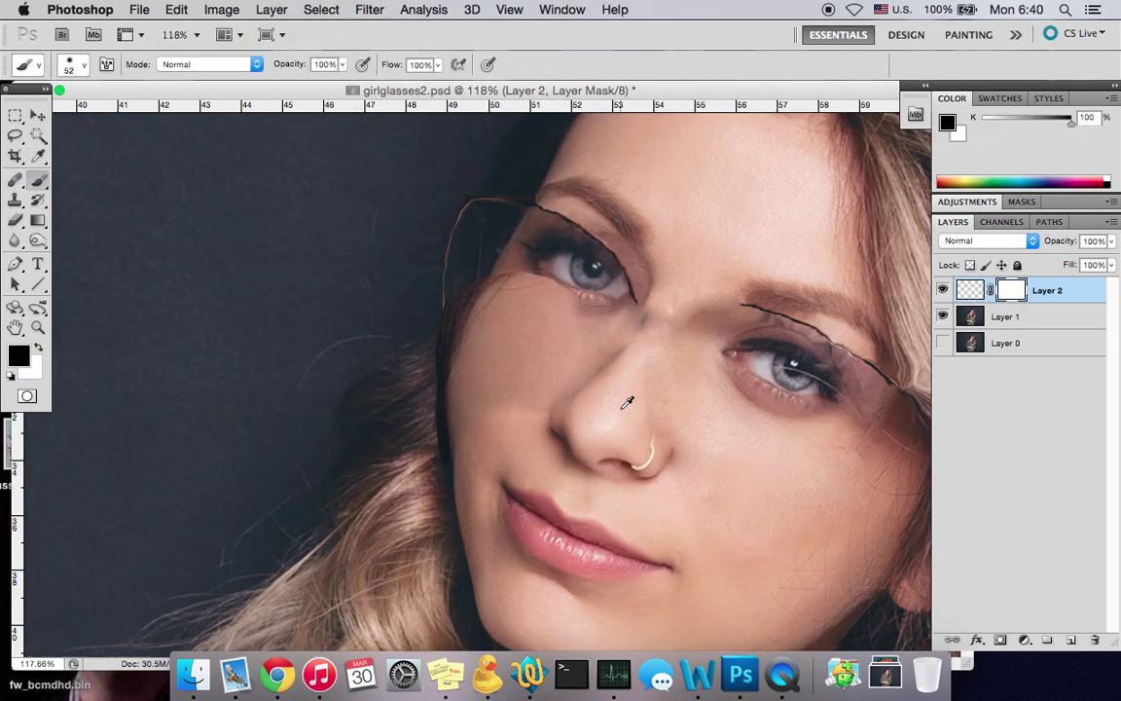
Enlarge the brush to 108 px and mask out the patch where it overlaps the hair and outer cheek edge
right_click(615, 400)
left_click_drag(687, 432, 694, 431)
left_click(252, 13)
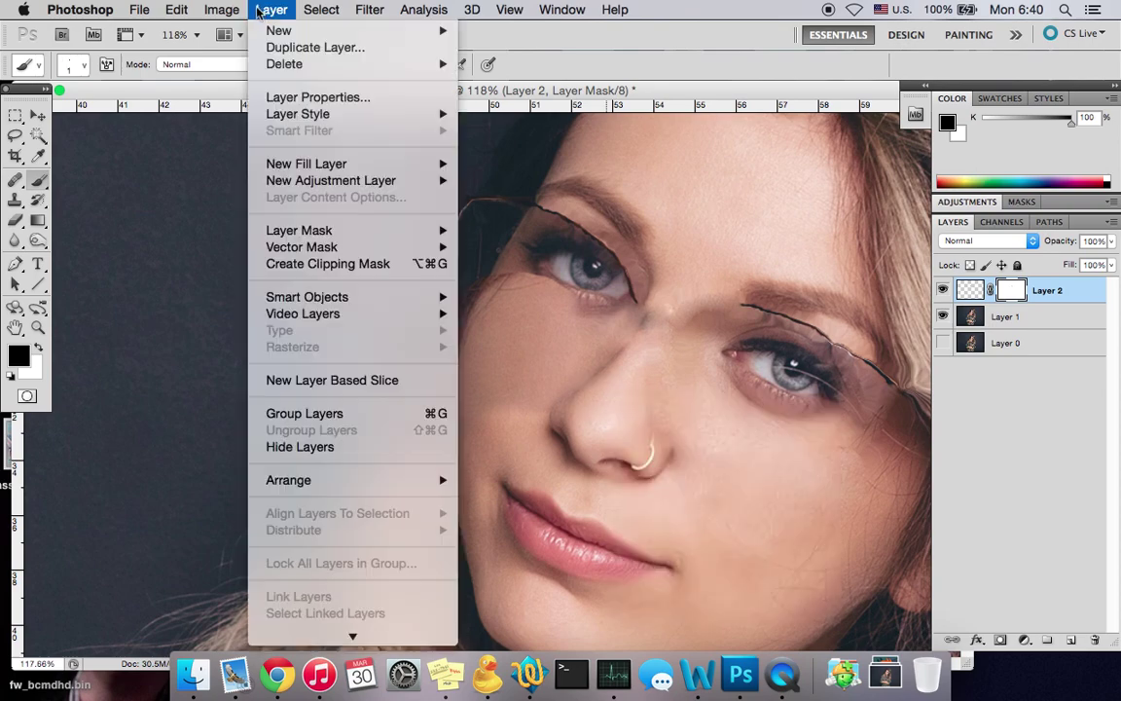
left_click(499, 392)
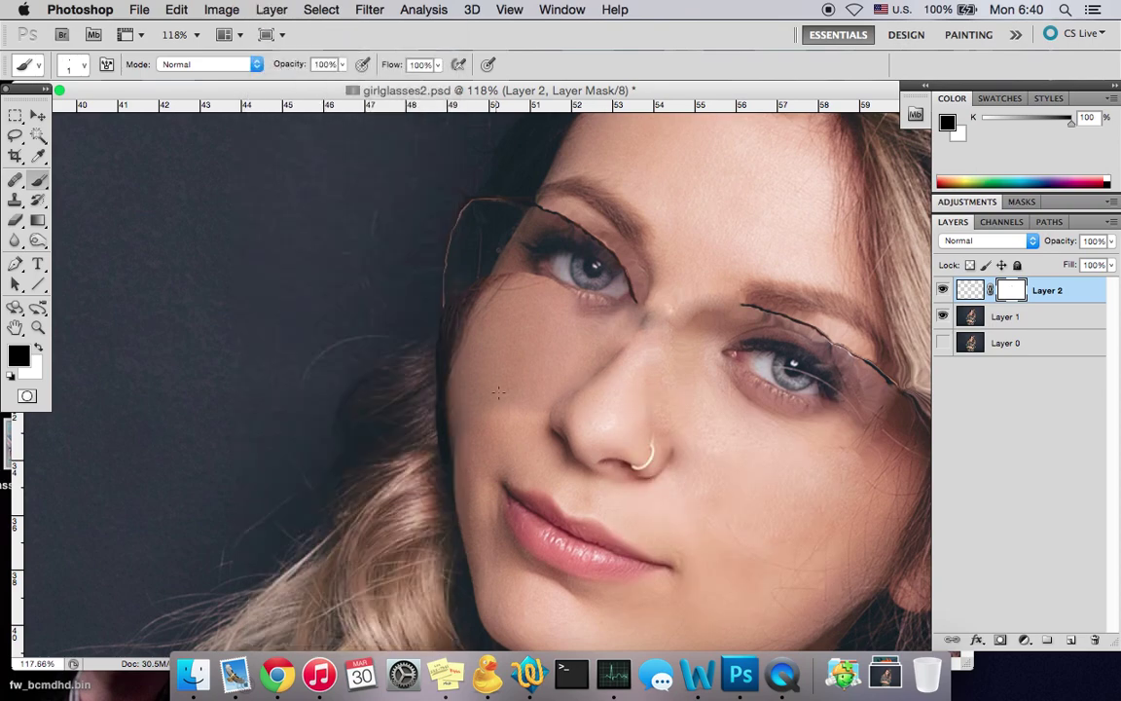
right_click(385, 303)
left_click(491, 339)
left_click(664, 363)
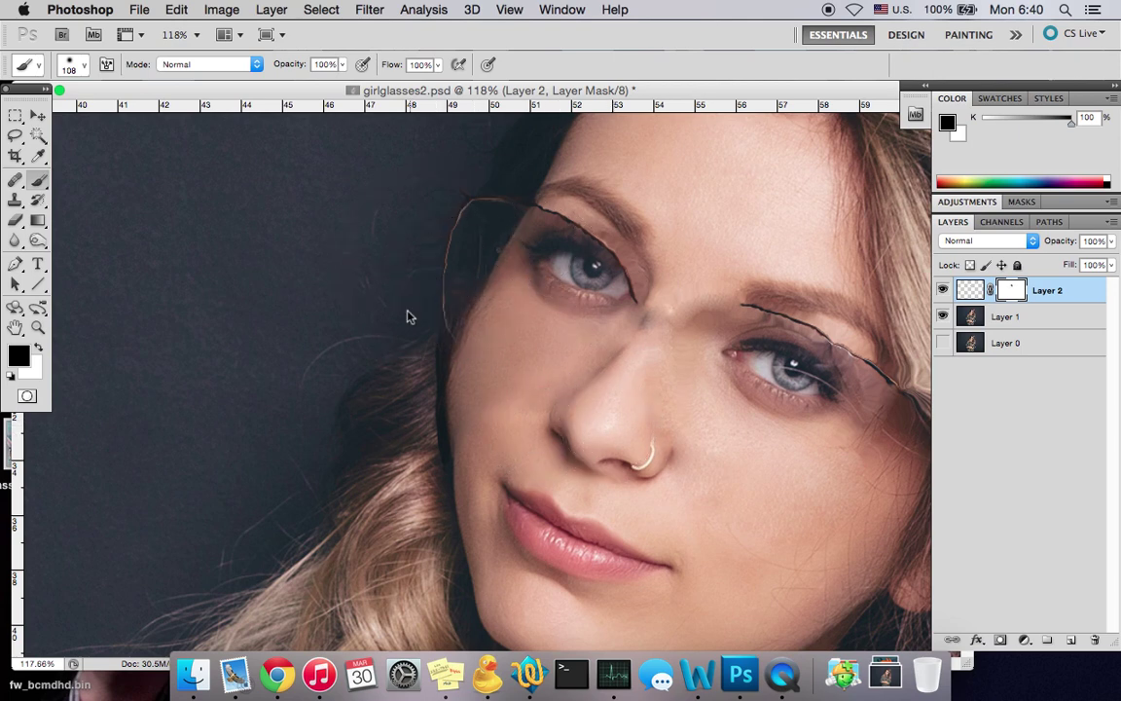
right_click(393, 376)
left_click_drag(413, 282, 401, 489)
Compare the face with and without the cheek patch and lower Layer 2's opacity to about 76%
left_click(943, 290)
left_click(945, 290)
left_click_drag(1111, 241, 1084, 261)
left_click(944, 291)
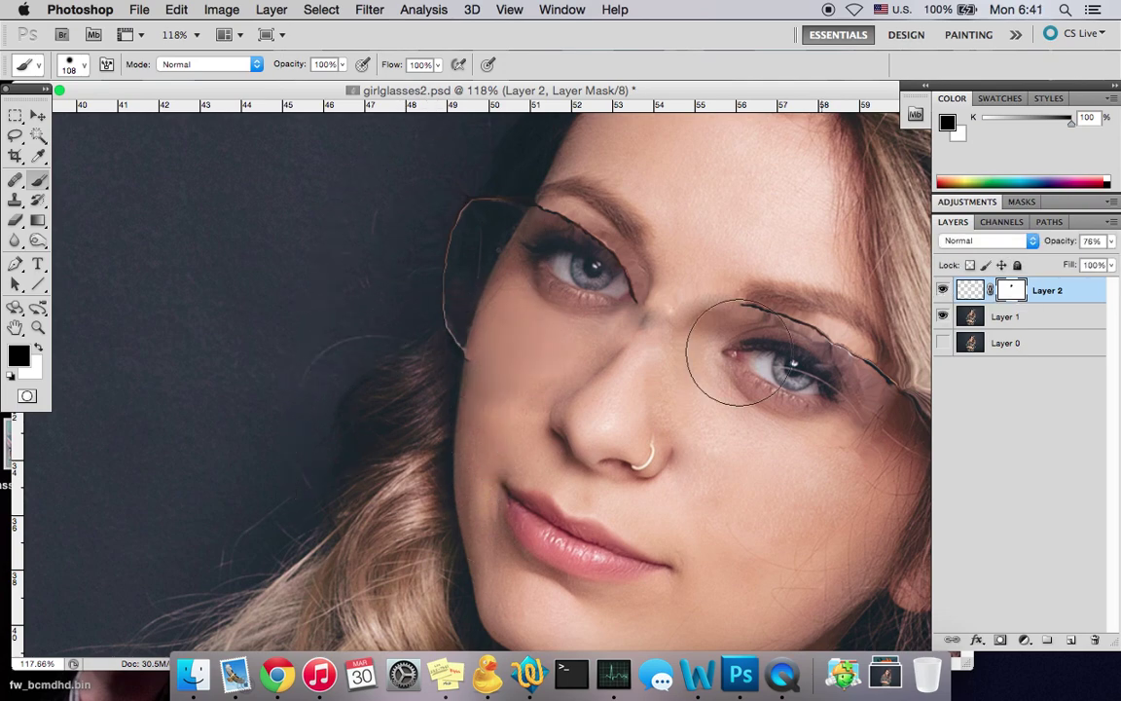
scroll(701, 357, "down", 10)
scroll(653, 346, "up", 10)
left_click(1111, 242)
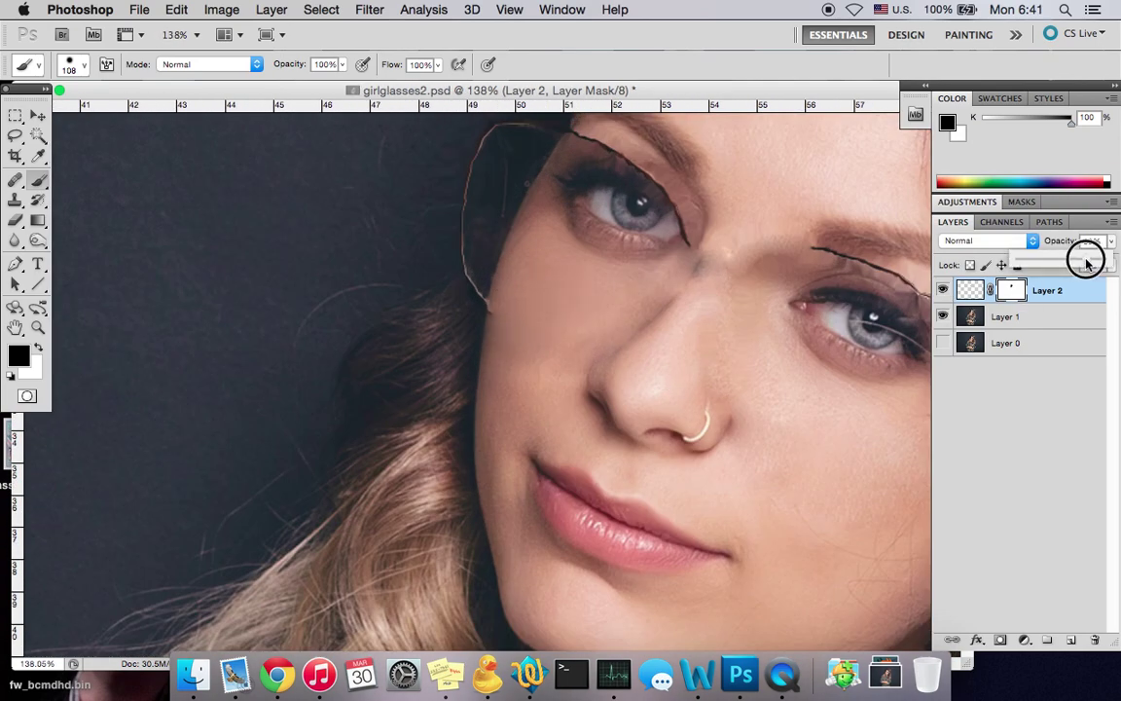
Merge Layer 2 down into Layer 1 and duplicate the merged layer
left_click(272, 10)
left_click(280, 571)
right_click(1003, 291)
left_click(818, 275)
left_click(721, 256)
Hide the original Layer 1 and make Layer 1 copy the active layer
left_click(1006, 317)
left_click(943, 317)
left_click(944, 291)
left_click(944, 291)
left_click(1016, 291)
On a new layer, paint the cheek with a 16 px brush in a sampled skin tone of RGB 219, 166, 134
left_click(1072, 640)
left_click(18, 357)
left_click(587, 374)
left_click(1052, 208)
right_click(549, 300)
left_click_drag(606, 337, 586, 338)
left_click(538, 339)
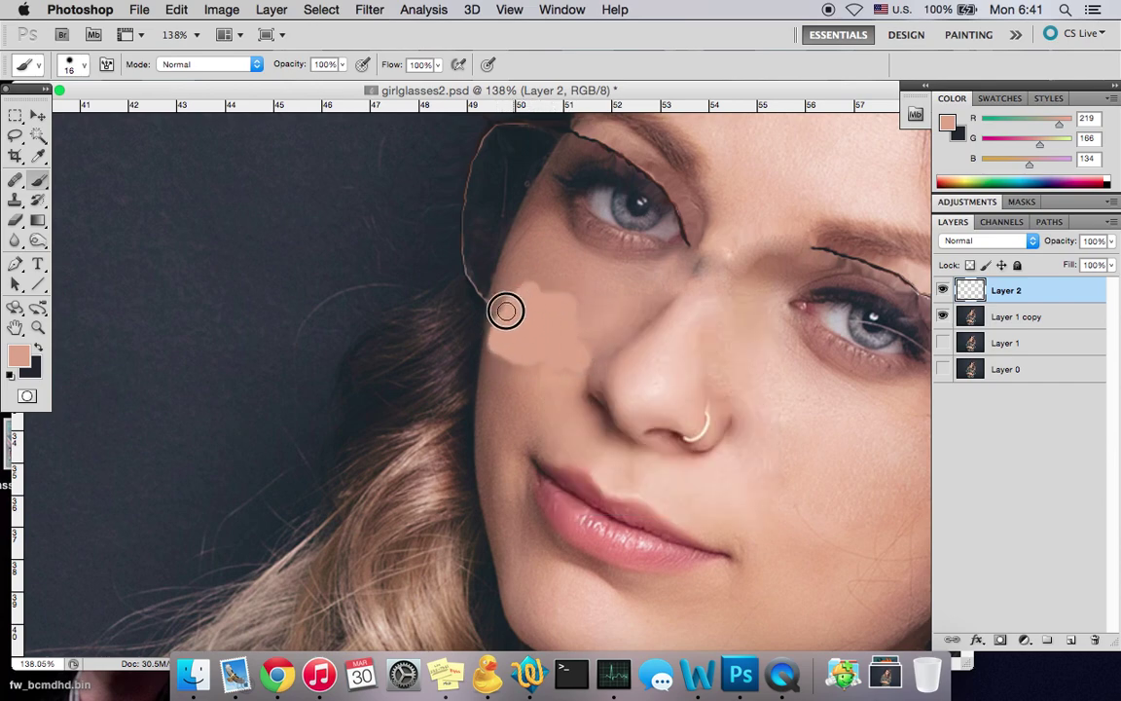
Apply a 9.7-pixel Gaussian Blur to the painted cheek and set its layer to Lighten at 67% opacity
left_click(369, 10)
mouse_move(376, 197)
left_click(576, 264)
left_click_drag(842, 532, 873, 534)
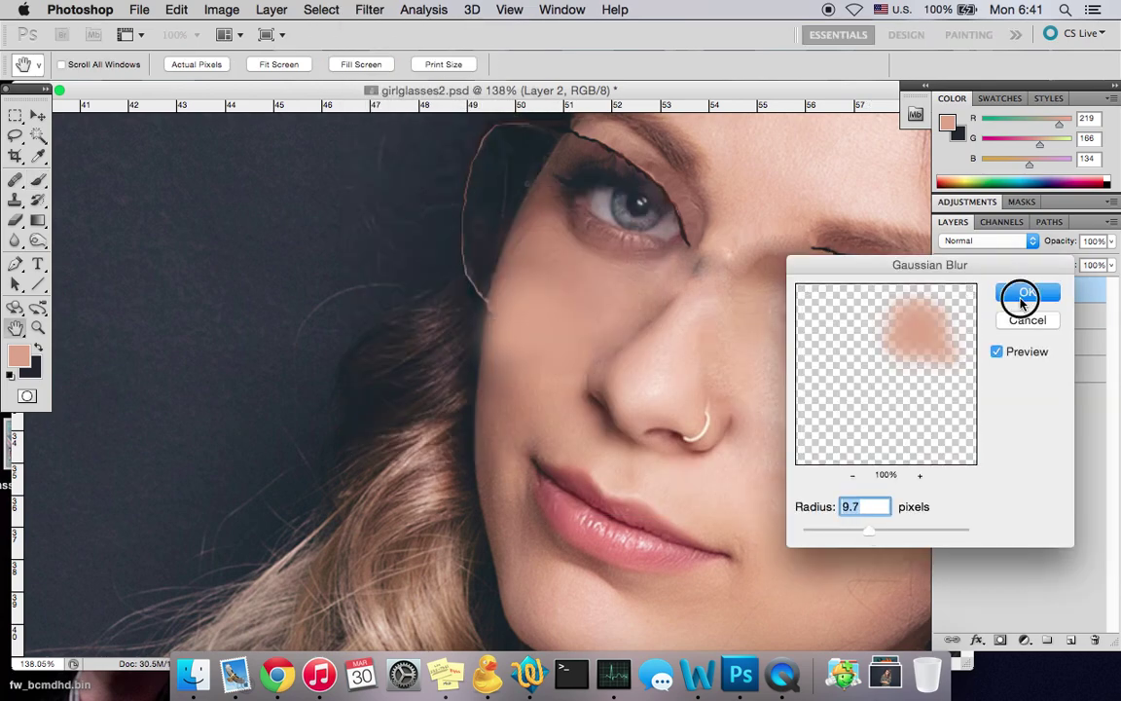
left_click(1021, 305)
left_click(988, 240)
left_click(960, 338)
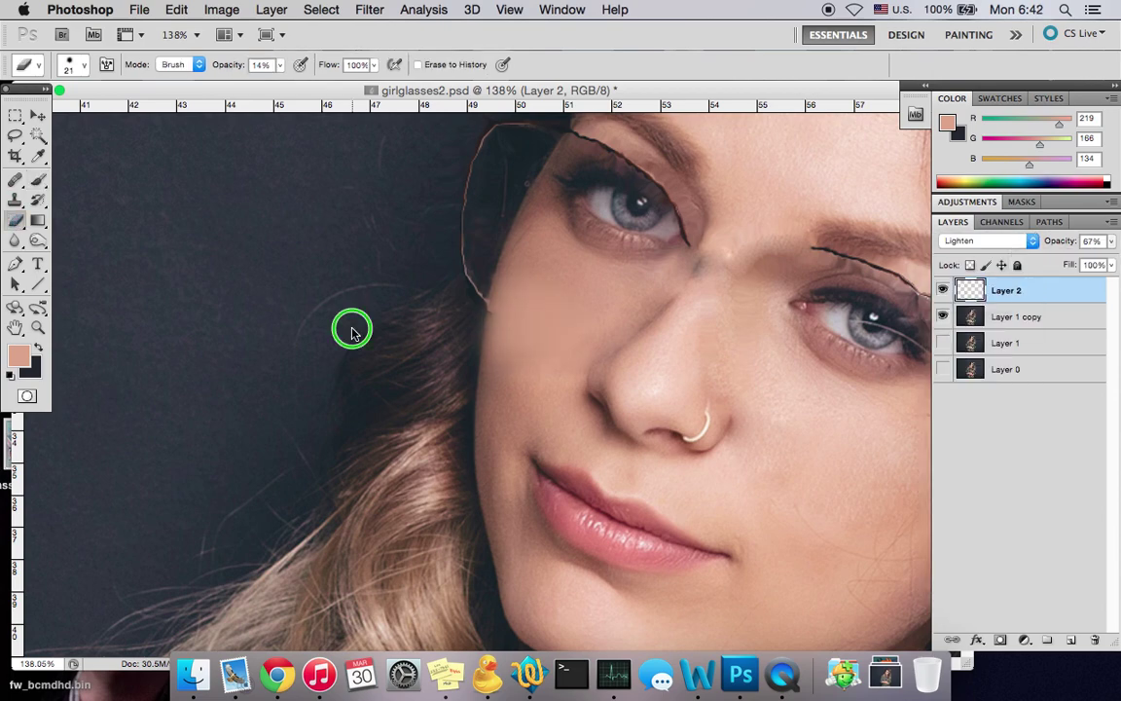
Erase the blurred skin tone spilling over the hair beside the cheek with a 21 px Eraser at 100% opacity
right_click(377, 354)
left_click_drag(462, 281, 470, 316)
scroll(456, 392, "up", 5)
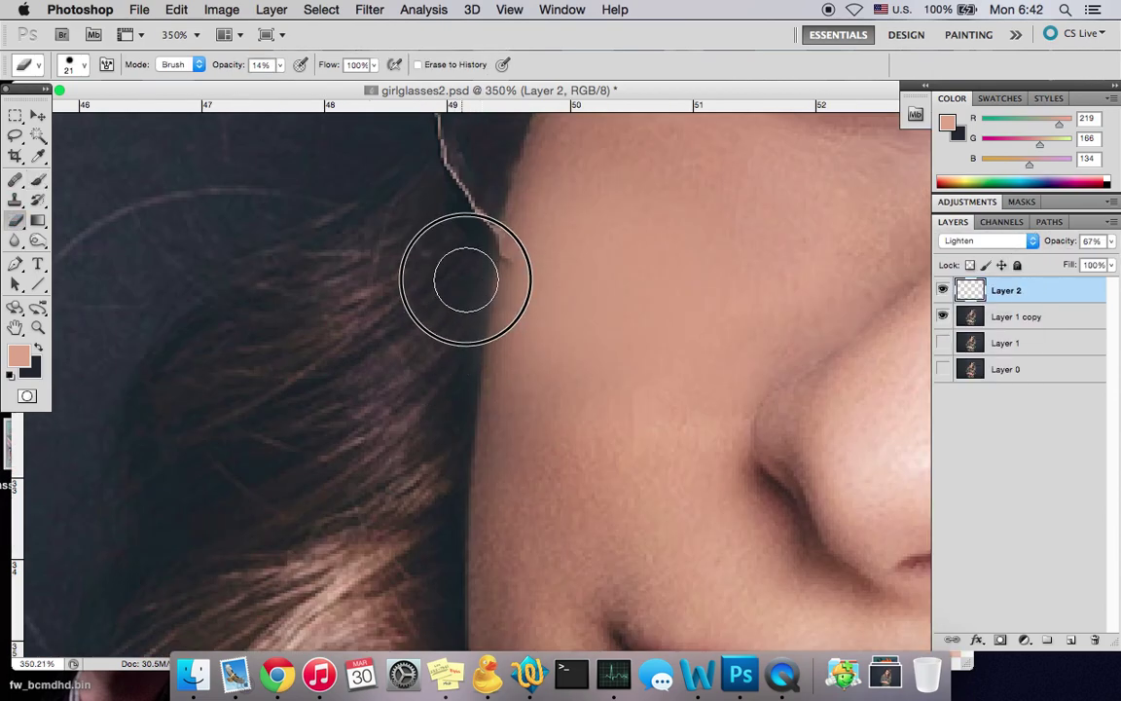
key("0")
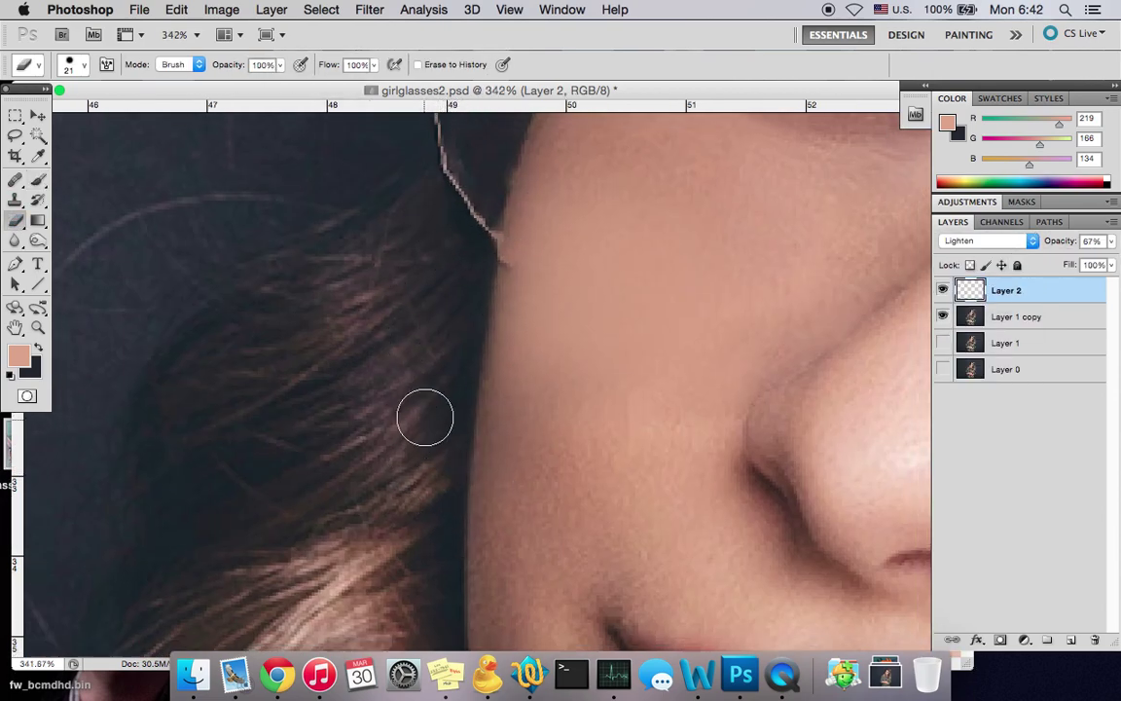
Add 4.80% uniform noise to the painted cheek layer and merge it down into Layer 1 copy
scroll(446, 362, "down", 5)
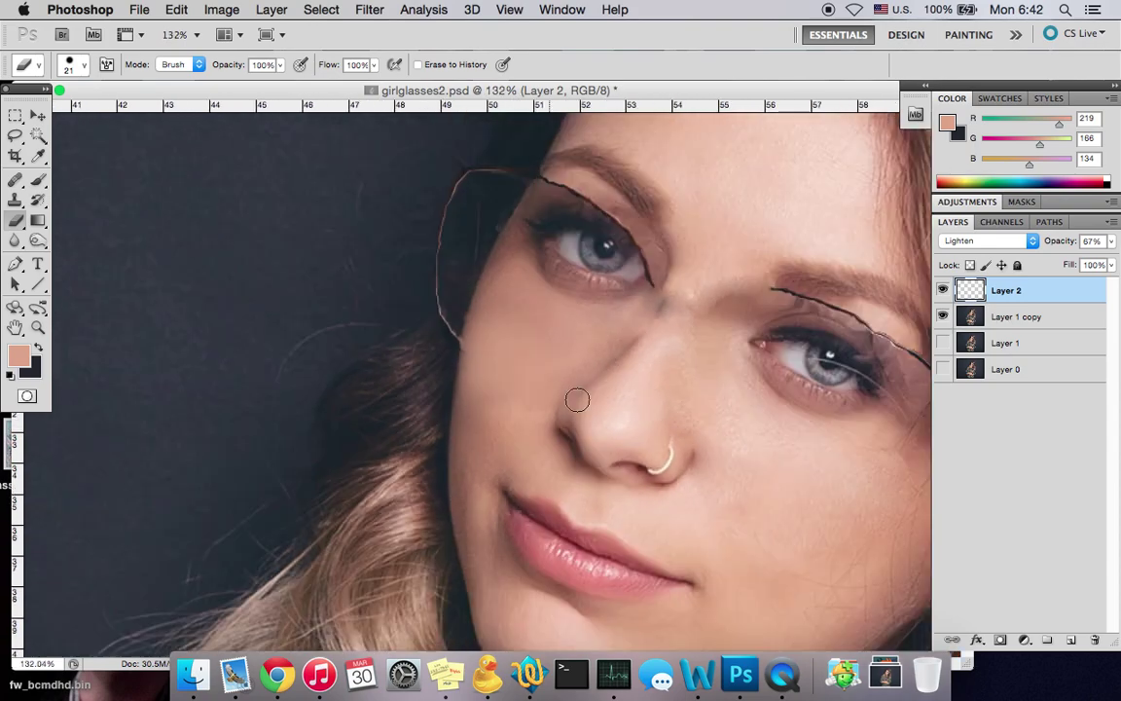
left_click(370, 9)
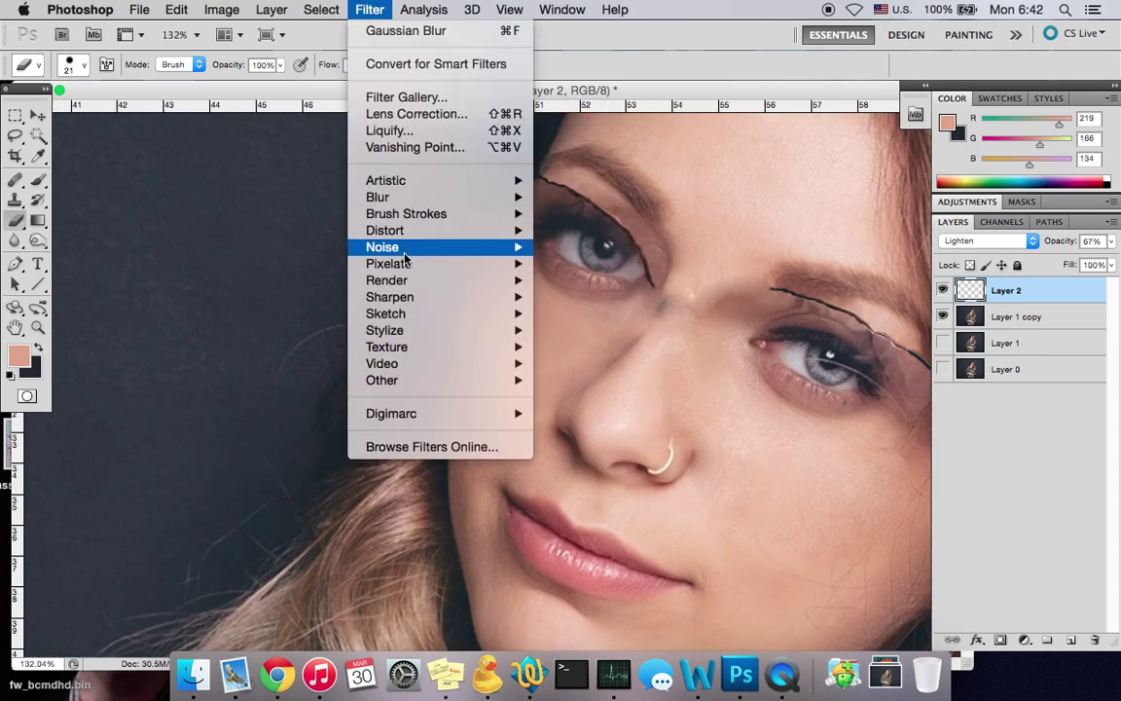
left_click(584, 246)
left_click_drag(761, 488, 756, 489)
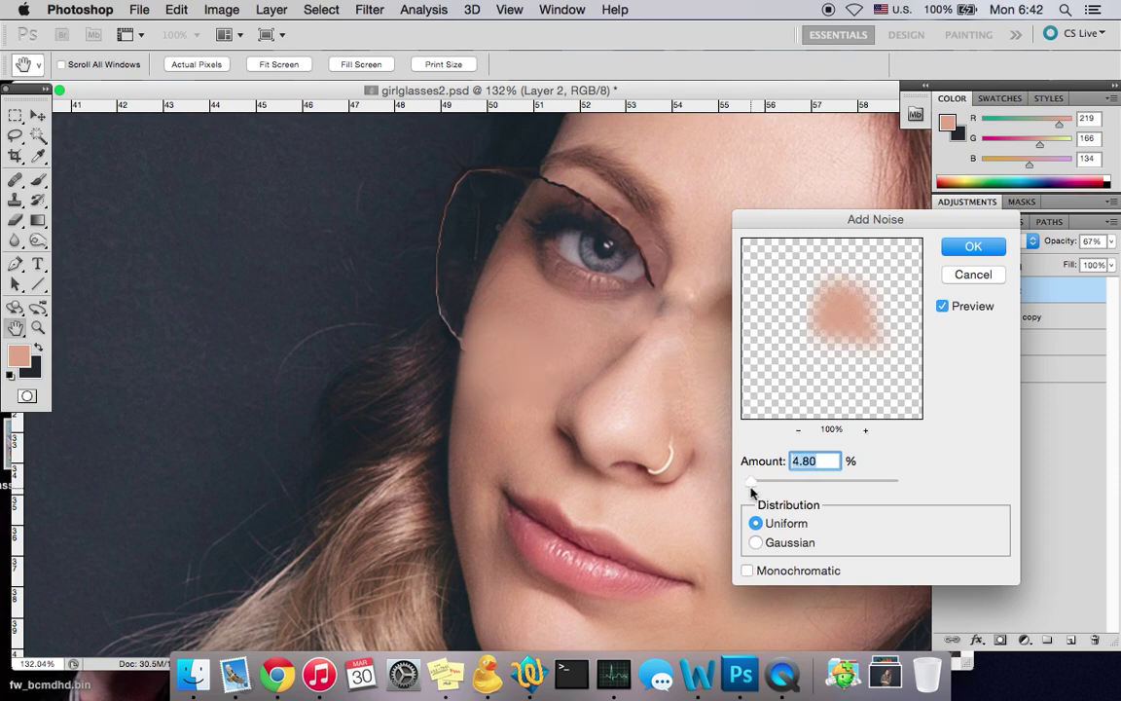
left_click(964, 246)
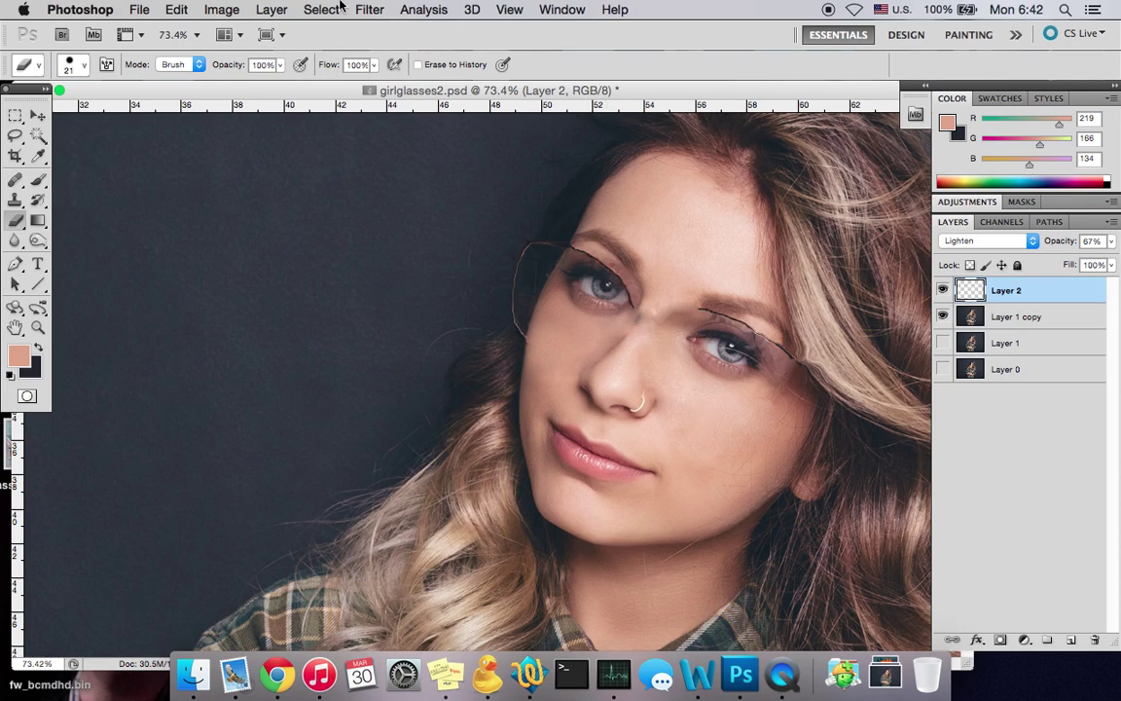
left_click(272, 9)
left_click(302, 581)
Lasso the clean skin along the nose bridge and copy it onto a new layer
scroll(658, 336, "up", 4)
scroll(661, 342, "up", 1)
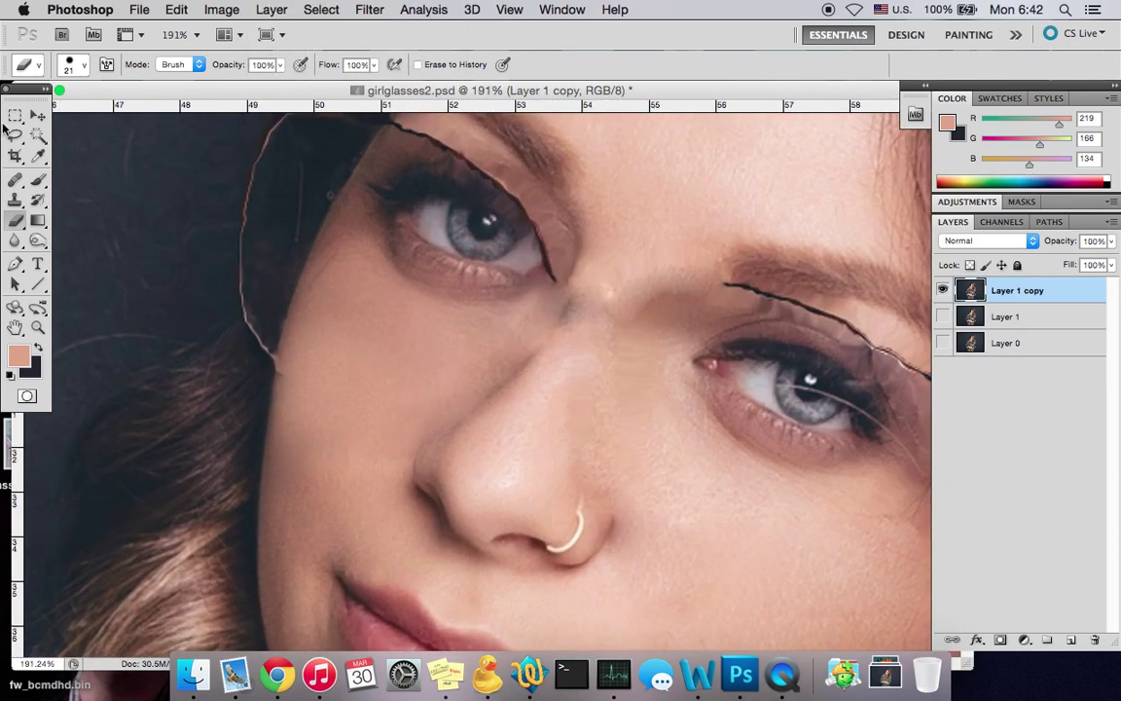
key("m")
left_click(13, 115)
left_click(15, 135)
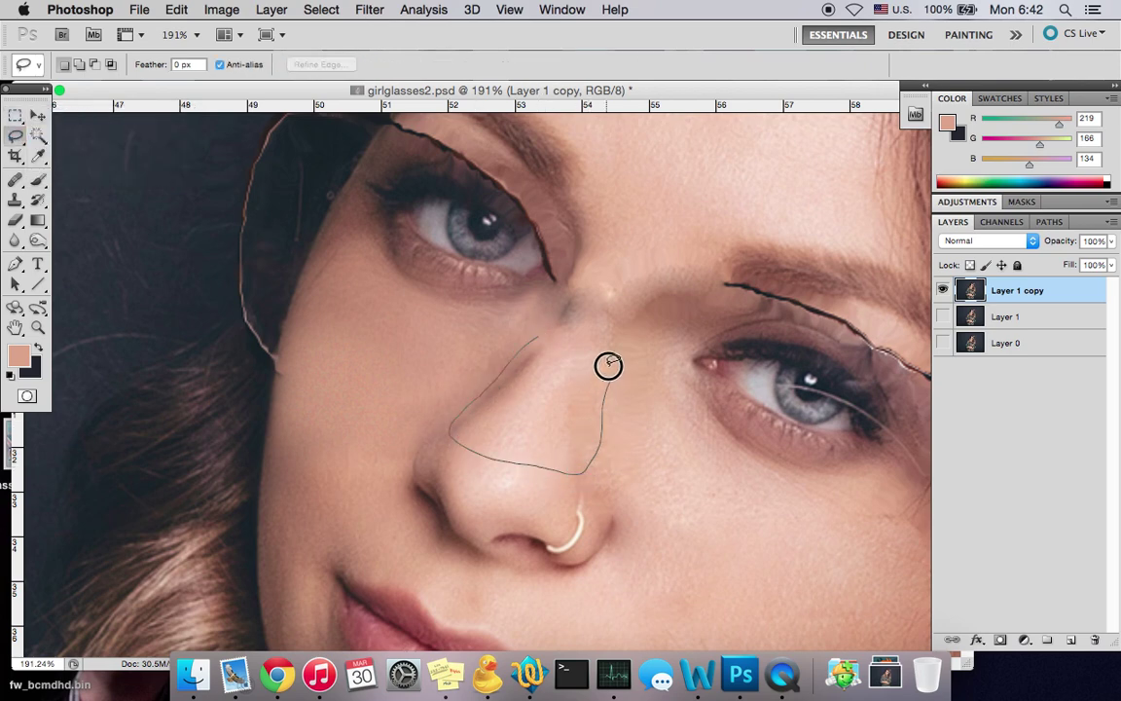
key("ctrl+j")
Move the nose patch up over the discoloured bridge between the eyes and rotate it to match the nose
key("v")
left_click_drag(553, 406, 602, 367)
left_click(176, 10)
mouse_move(306, 399)
left_click(413, 442)
left_click_drag(659, 217, 628, 260)
left_click(37, 115)
key("Return")
Darken the nose patch slightly with Brightness/Contrast, setting Brightness to -4
left_click(222, 9)
mouse_move(370, 62)
left_click(464, 62)
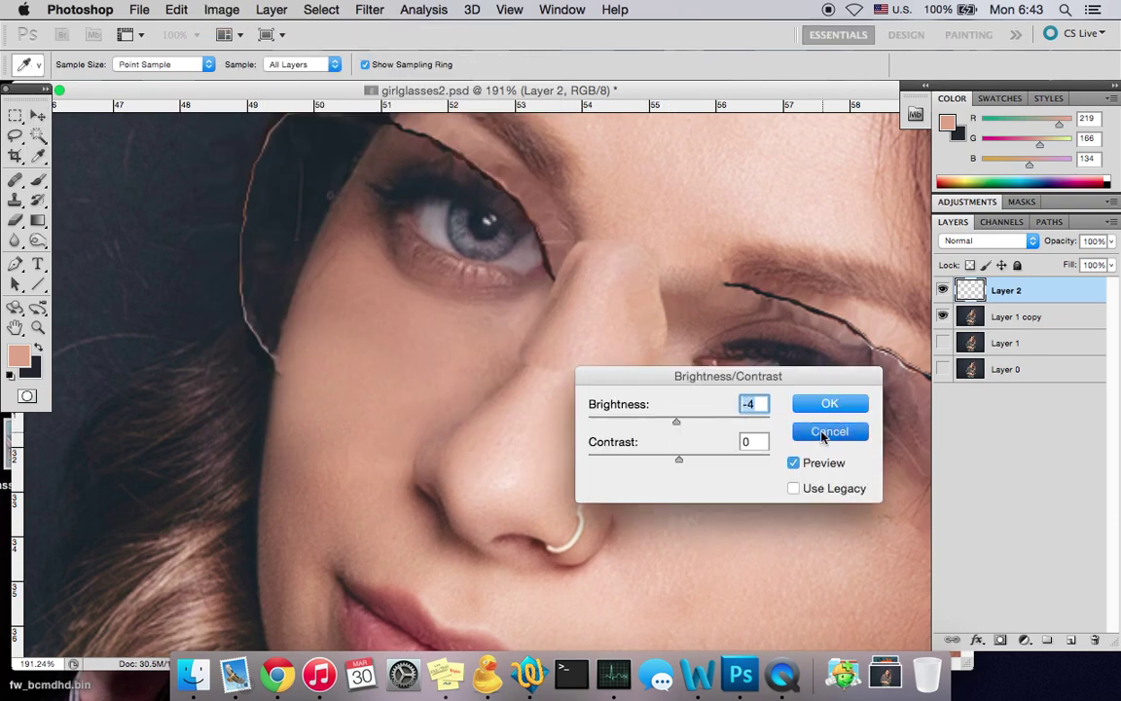
left_click(810, 406)
Add a reveal-all layer mask to the nose patch layer
left_click(271, 10)
mouse_move(390, 232)
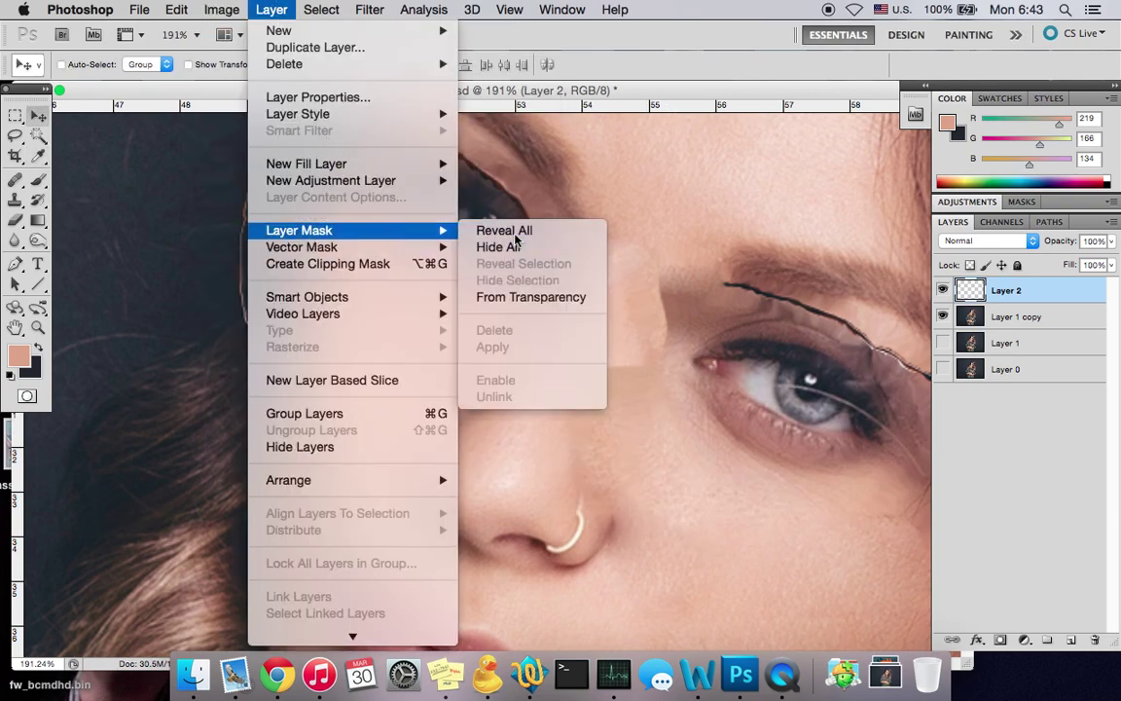
left_click(505, 229)
key("b")
key("super+z")
Blend the nose patch's edges by painting black on its mask with a 74 px brush at 67% opacity
right_click(685, 323)
left_click(751, 367)
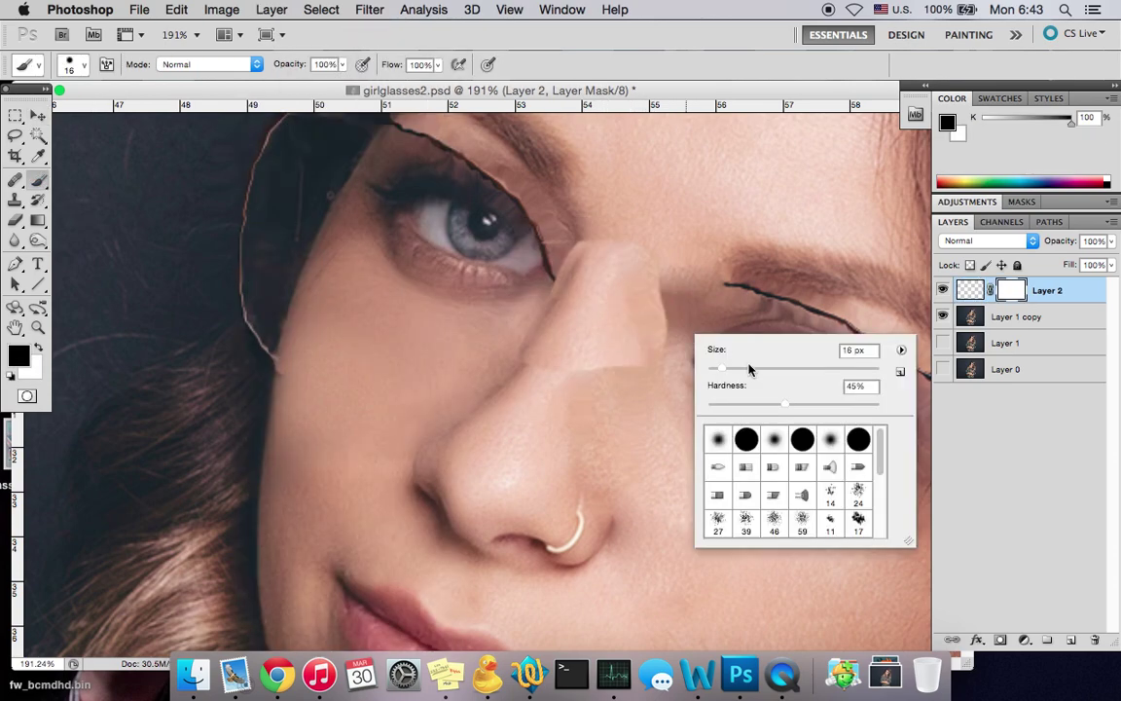
left_click(341, 64)
left_click(324, 84)
left_click(651, 356)
left_click_drag(663, 390, 603, 439)
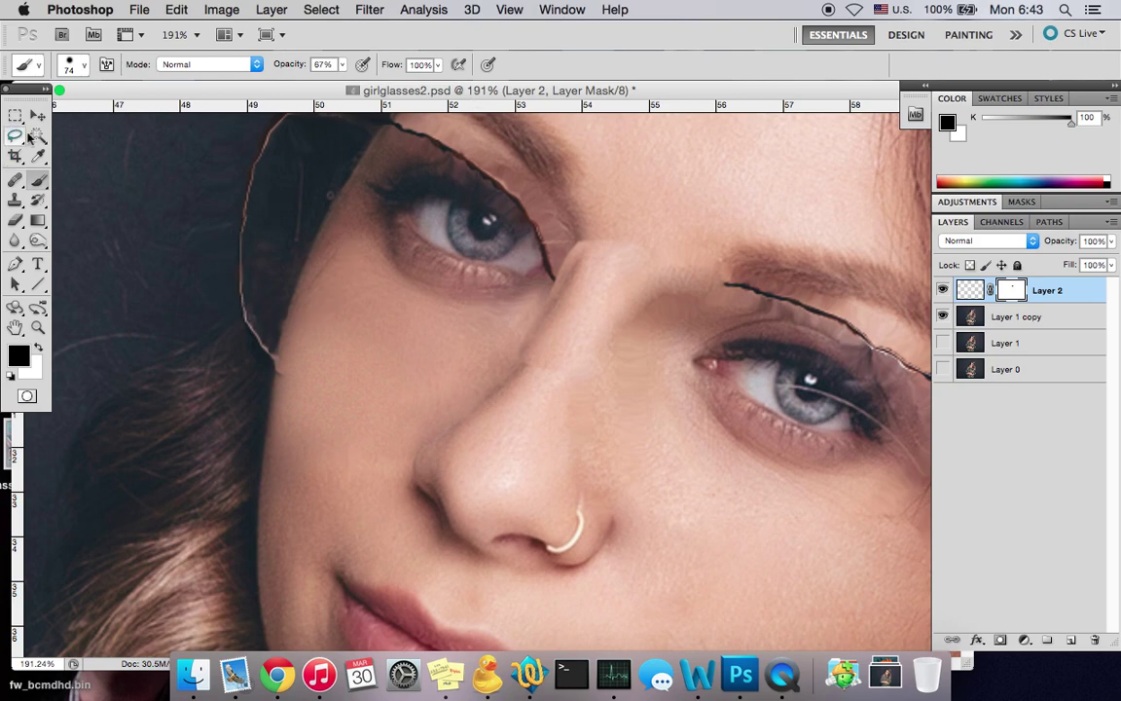
Shift the nose patch slightly and mask its upper edge near the inner eye corner
left_click(37, 117)
left_click(37, 180)
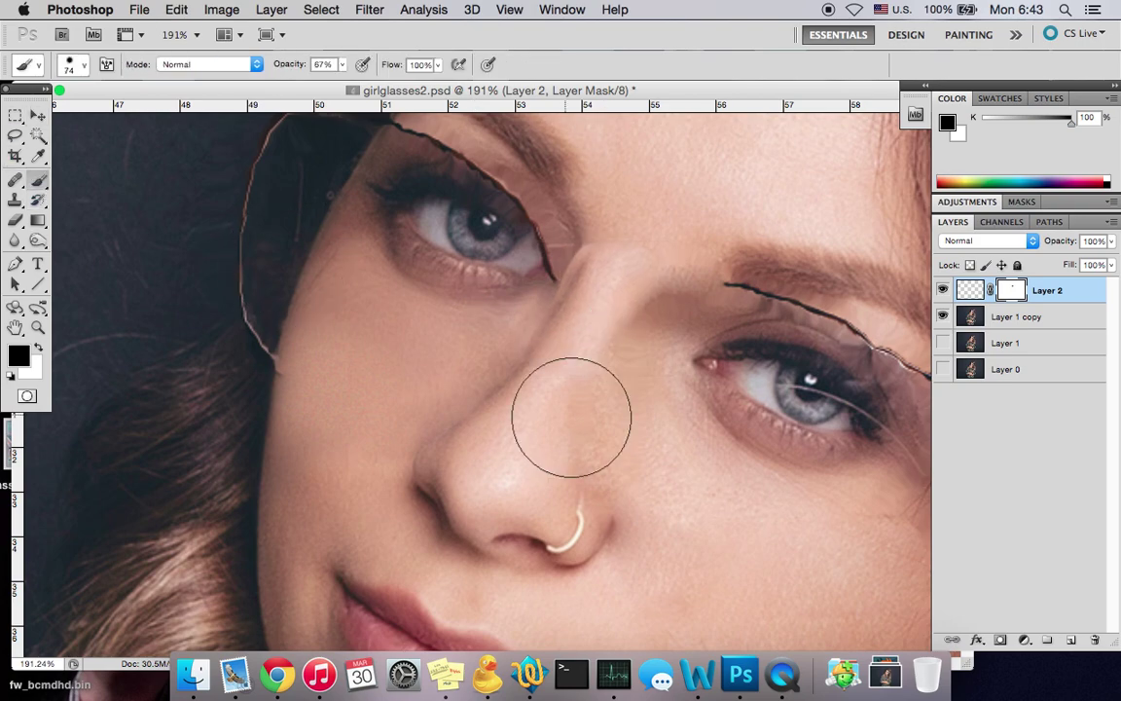
left_click(551, 211)
Merge the masked nose patch down into Layer 1 copy
scroll(706, 394, "down", 2)
scroll(726, 425, "down", 2)
scroll(720, 419, "up", 3)
left_click(319, 9)
mouse_move(273, 8)
left_click(360, 576)
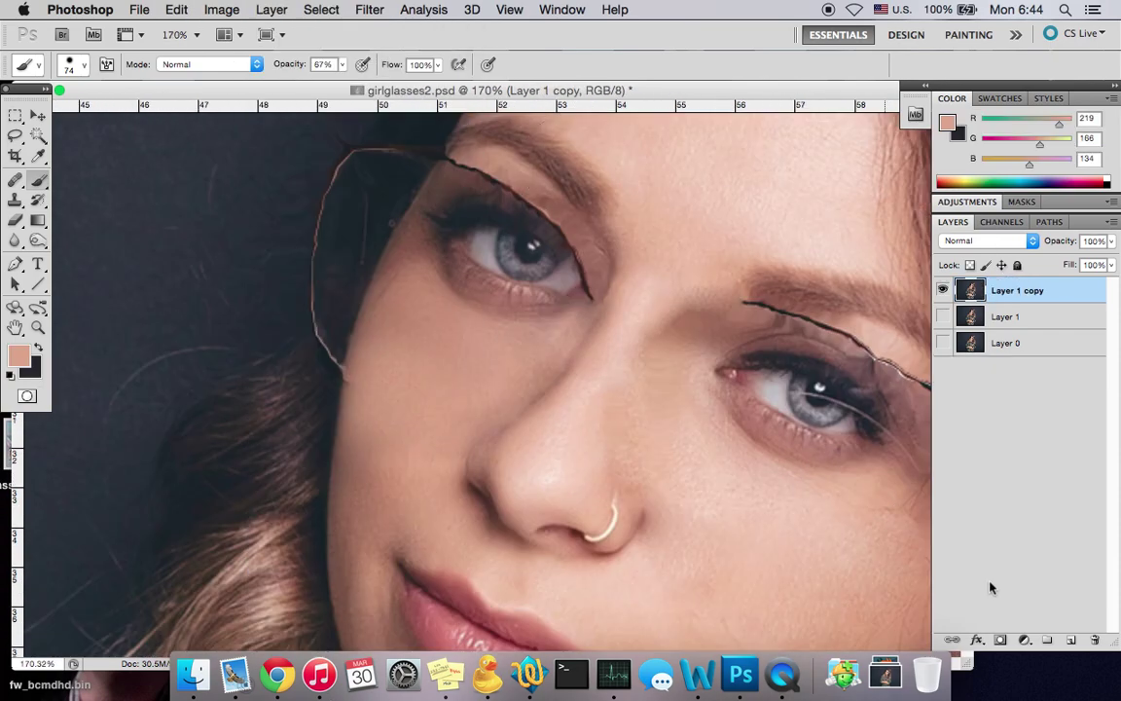
Lasso a skin patch on the cheek beside the nose, paste it as a new layer and move it up under the left-hand eye
left_click(14, 135)
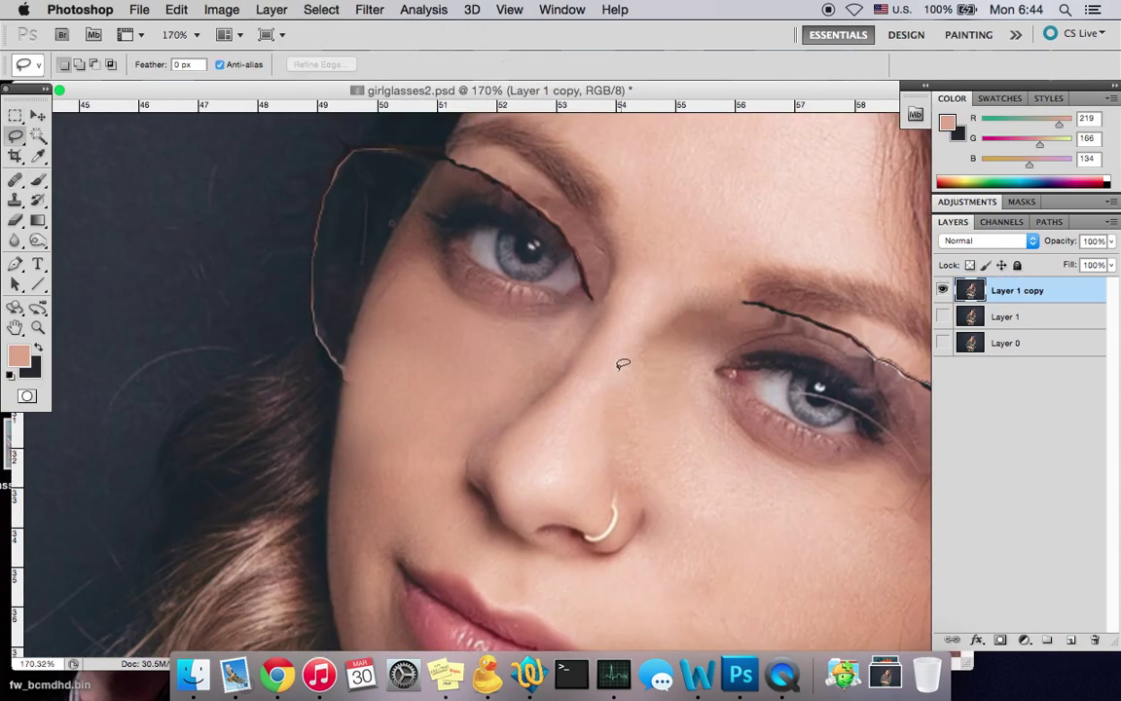
key("super+c")
key("super+v")
left_click_drag(460, 402, 450, 353)
key("v")
Add a reveal-all layer mask to the cheek patch and blend its edges by painting black with the brush
left_click(272, 9)
mouse_move(300, 228)
left_click(525, 251)
key("b")
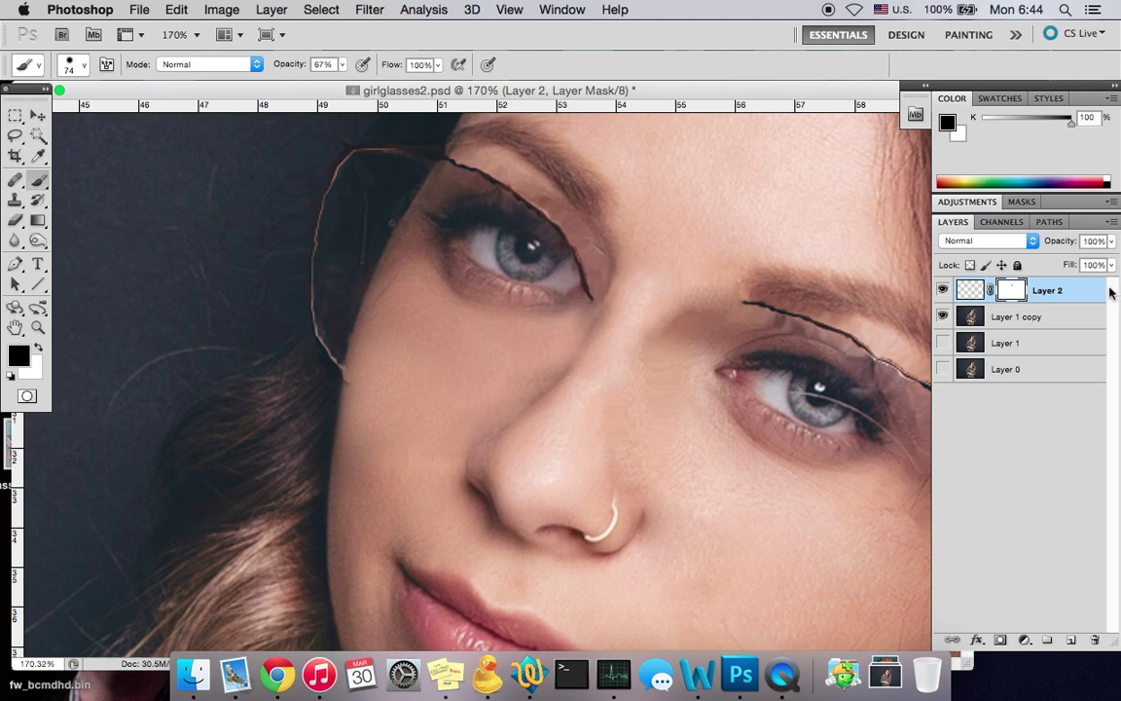
Lower the cheek patch layer's opacity to 70% and merge it down into Layer 1 copy
left_click_drag(1111, 241, 1078, 261)
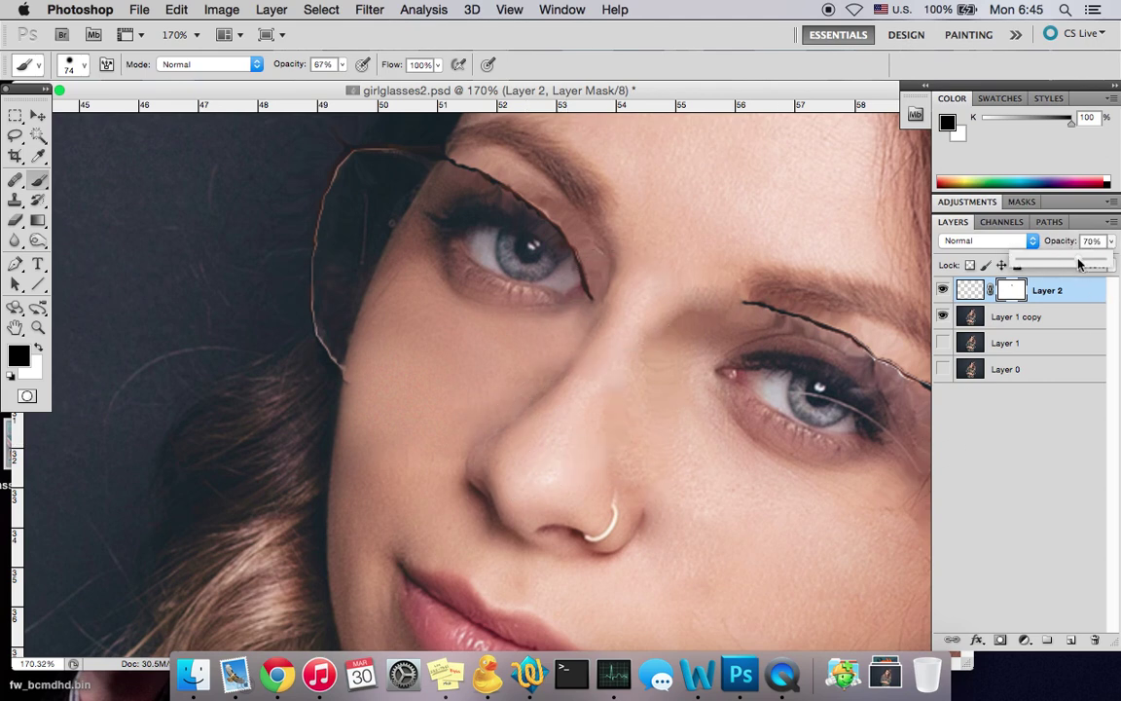
left_click(944, 291)
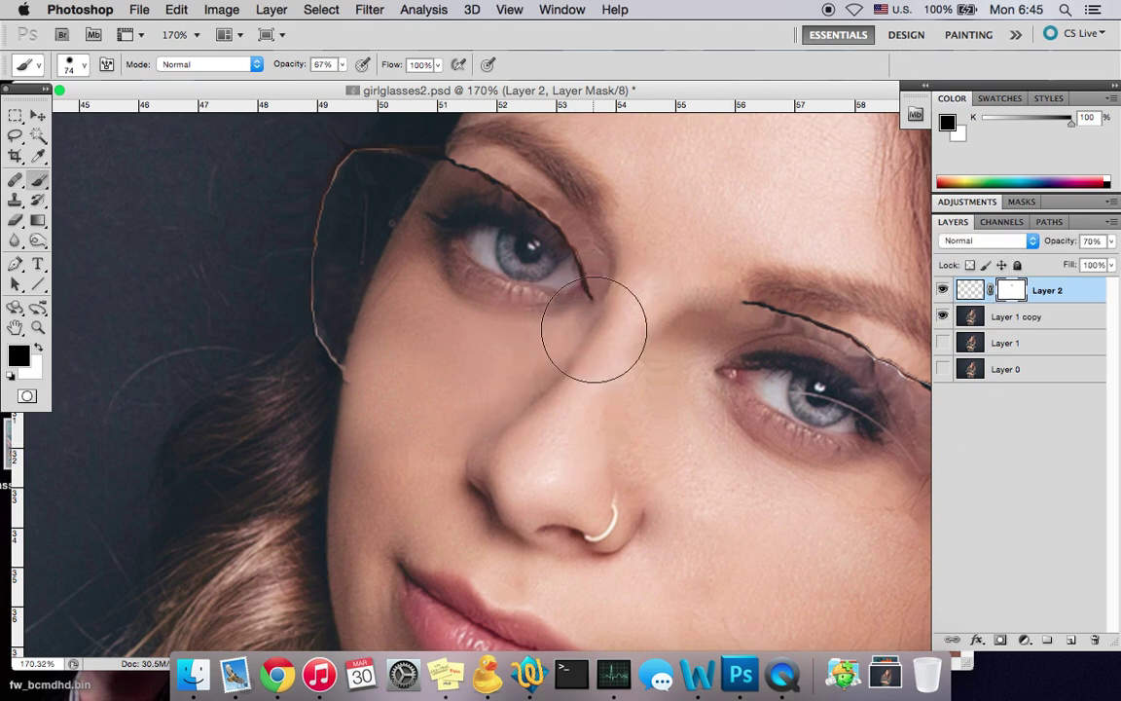
left_click(271, 9)
left_click(283, 563)
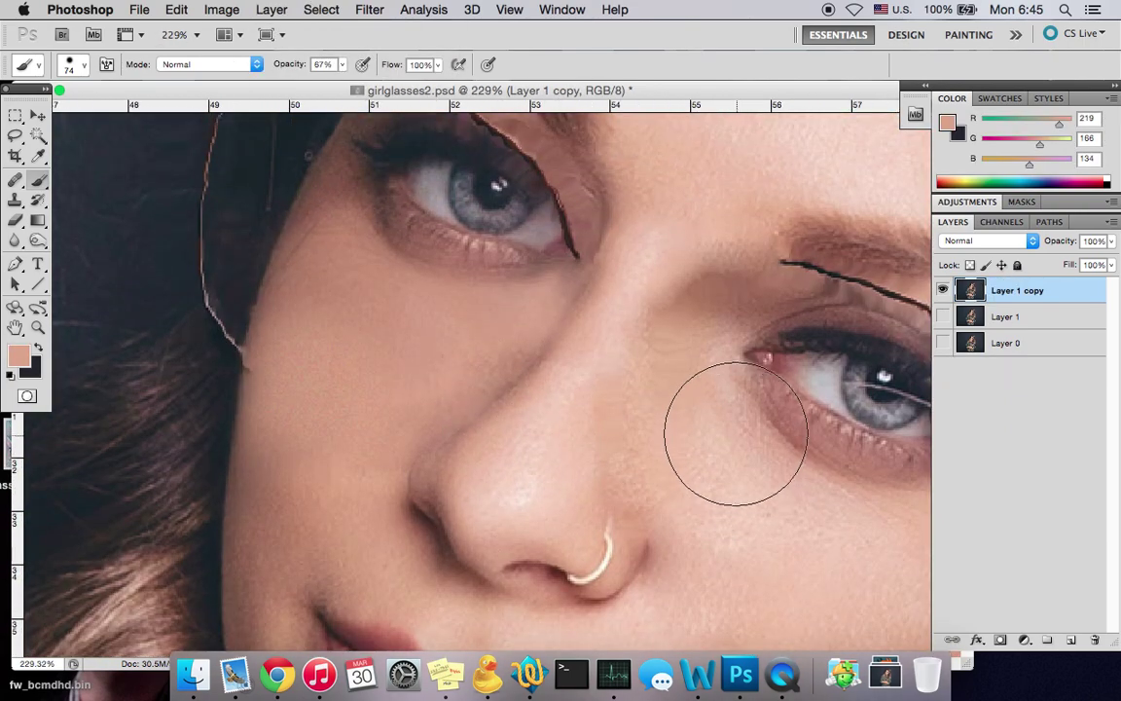
On a new layer, paint a shadow stroke along the upper side of the nose with a 6 px brush in brown (RGB 103, 69, 56)
left_click(1072, 640)
left_click(38, 347)
left_click(19, 356)
left_click(1052, 207)
right_click(298, 243)
left_click_drag(377, 277, 316, 278)
key("Return")
left_click(20, 358)
left_click(743, 350)
left_click(1044, 205)
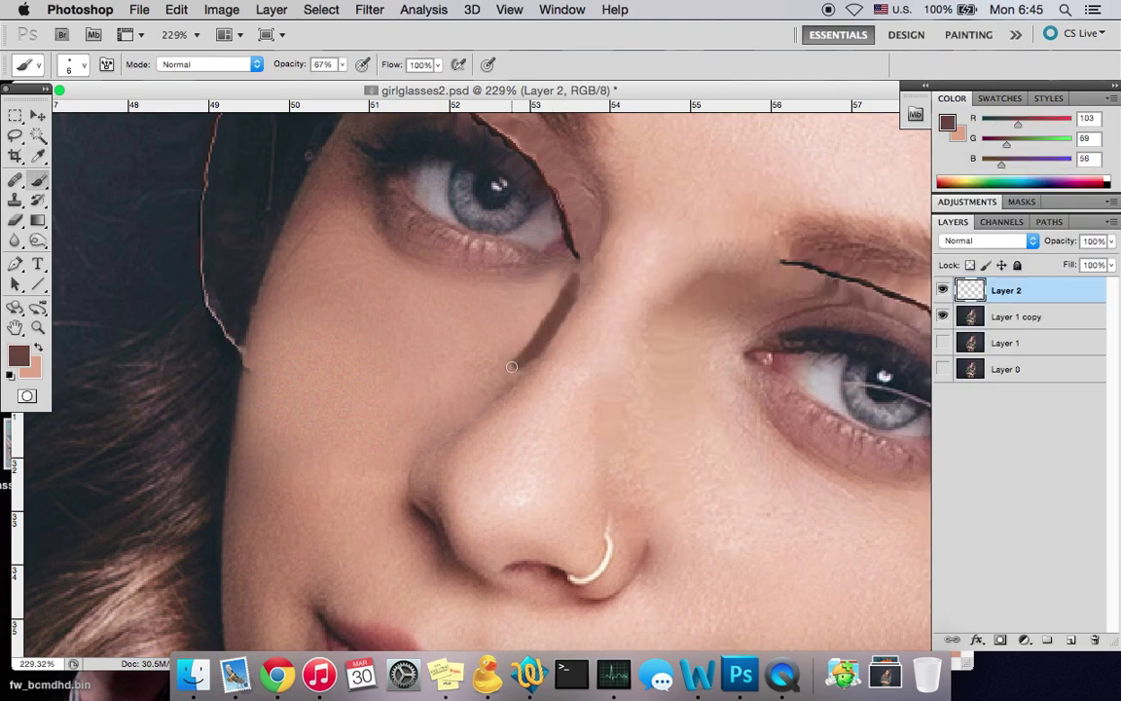
Soften the painted nose shadow with a Gaussian Blur
left_click(370, 9)
left_click(571, 255)
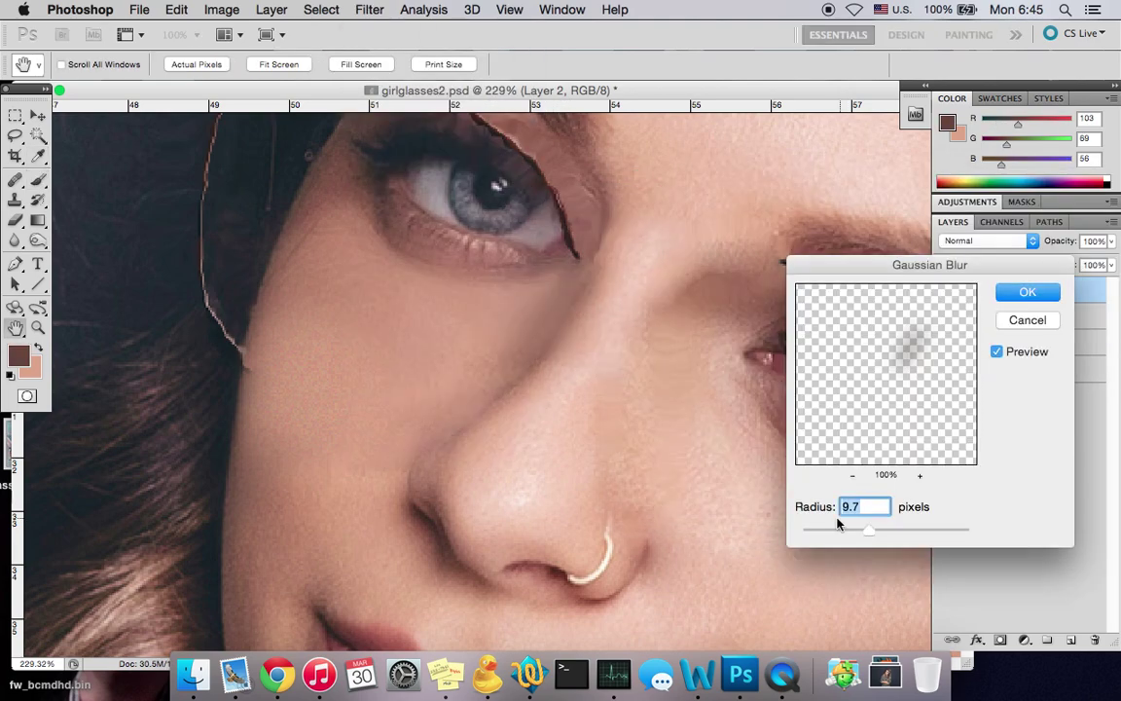
left_click_drag(845, 531, 832, 538)
key("Return")
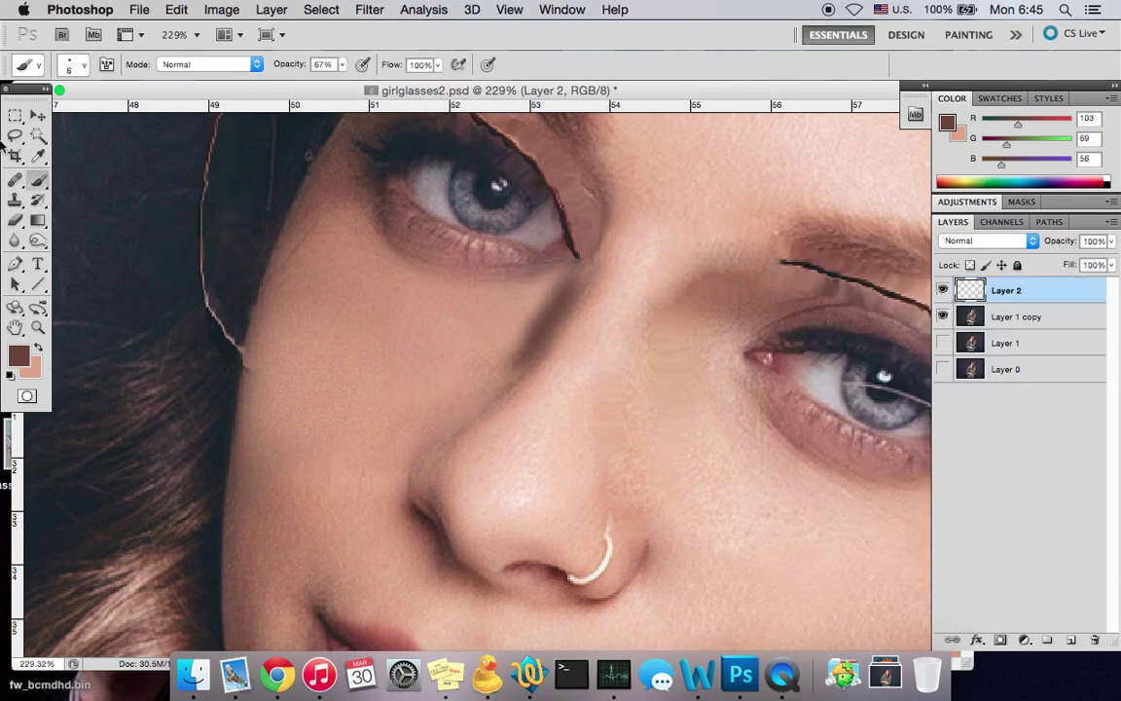
Erase the outer edges of the blurred nose shadow with an 82 px eraser
left_click(16, 221)
right_click(343, 222)
left_click_drag(424, 260, 429, 260)
left_click(326, 281)
mouse_move(499, 270)
left_mouse_down()
mouse_move(457, 319)
mouse_move(496, 269)
left_mouse_up()
Adjust the nose shadow layer's blend mode and opacity, and merge it down into Layer 1 copy
left_click(988, 240)
left_click(968, 272)
left_click(1112, 241)
scroll(672, 252, "down", 5)
left_click(945, 291)
left_click(272, 10)
left_click(331, 567)
scroll(672, 268, "up", 8)
scroll(686, 276, "down", 5)
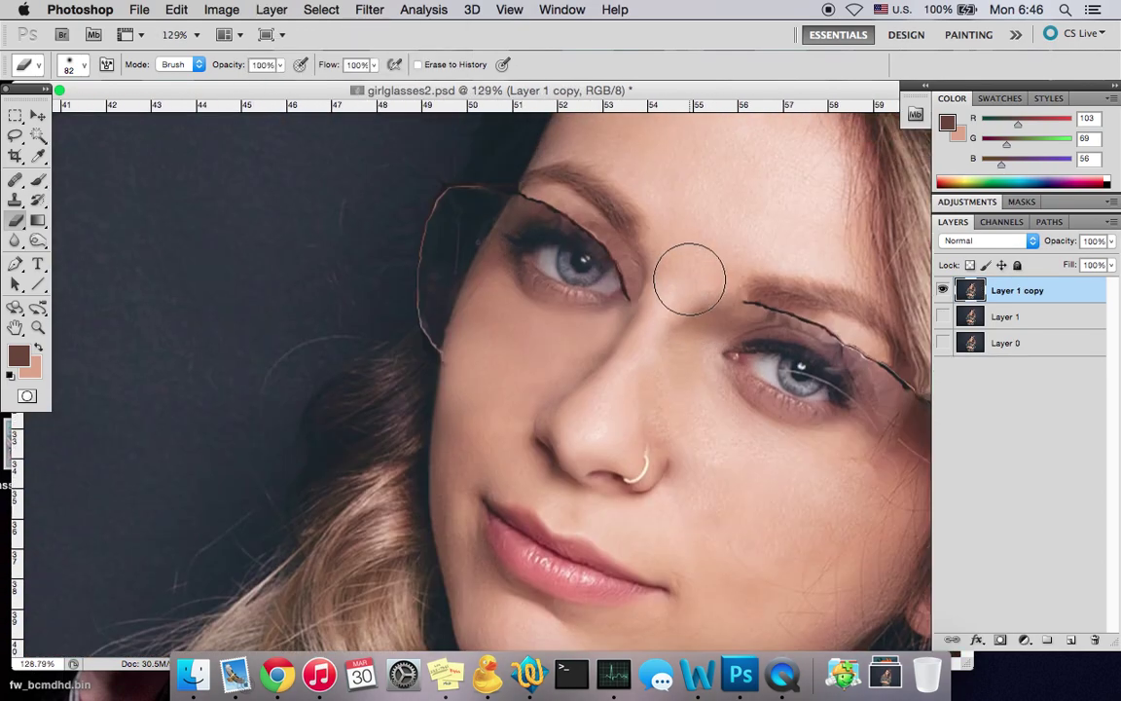
Lasso the inner part of the right-hand eye, copy it to a new layer and move it over the left-hand eye
scroll(686, 280, "up", 3)
left_click(18, 121)
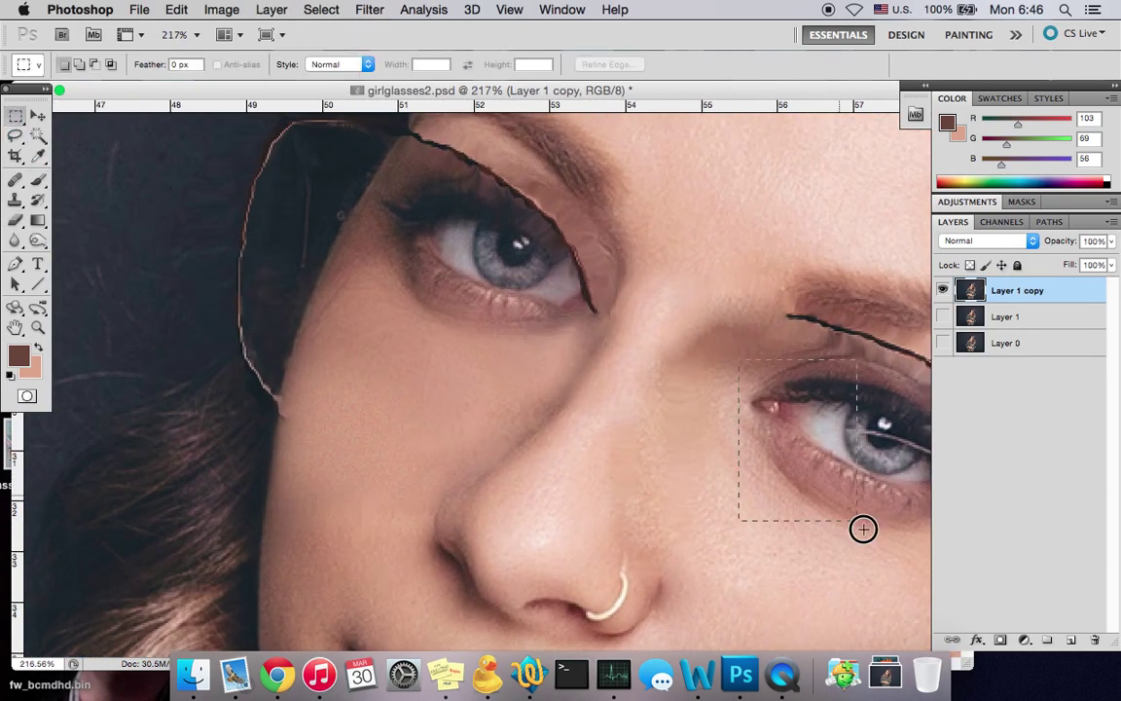
key("l")
key("super+d")
left_click_drag(784, 353, 841, 521)
key("super+j")
key("v")
mouse_move(822, 433)
left_mouse_down()
mouse_move(487, 330)
mouse_move(488, 268)
left_mouse_up()
Flip the copied eye corner horizontally, then rotate and position it over the left-hand eye's inner corner
left_click(176, 8)
mouse_move(205, 396)
left_click(439, 613)
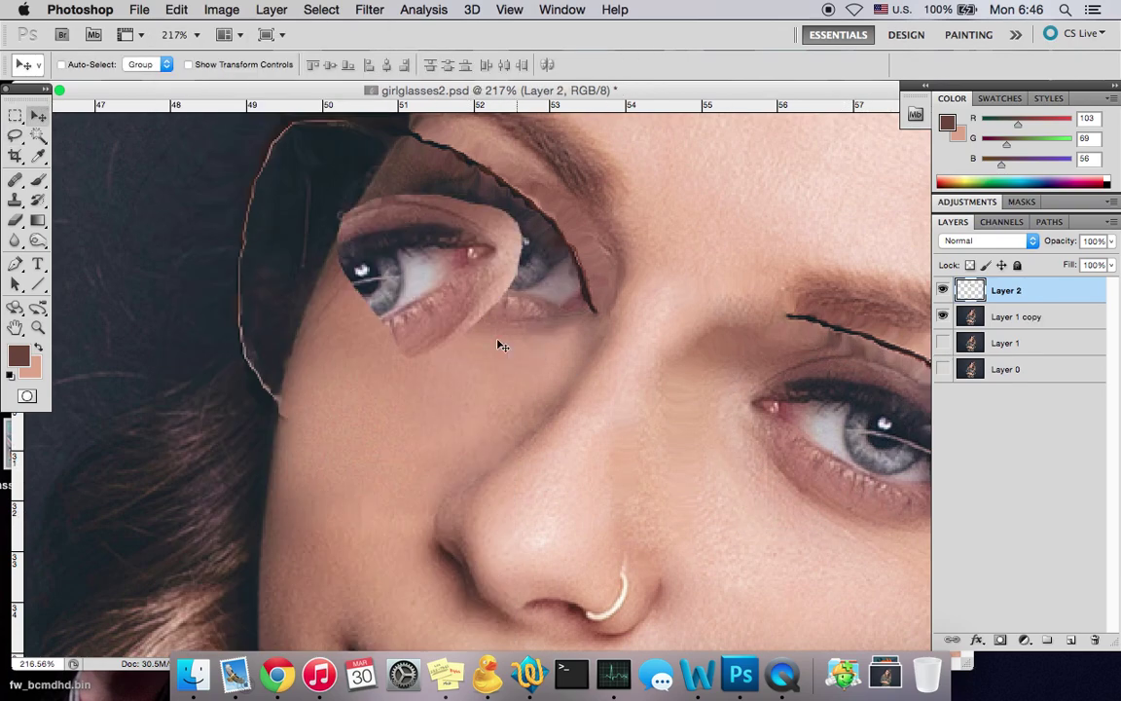
left_click(176, 9)
left_click(416, 447)
left_click_drag(536, 208, 614, 314)
left_click(37, 115)
left_click(658, 269)
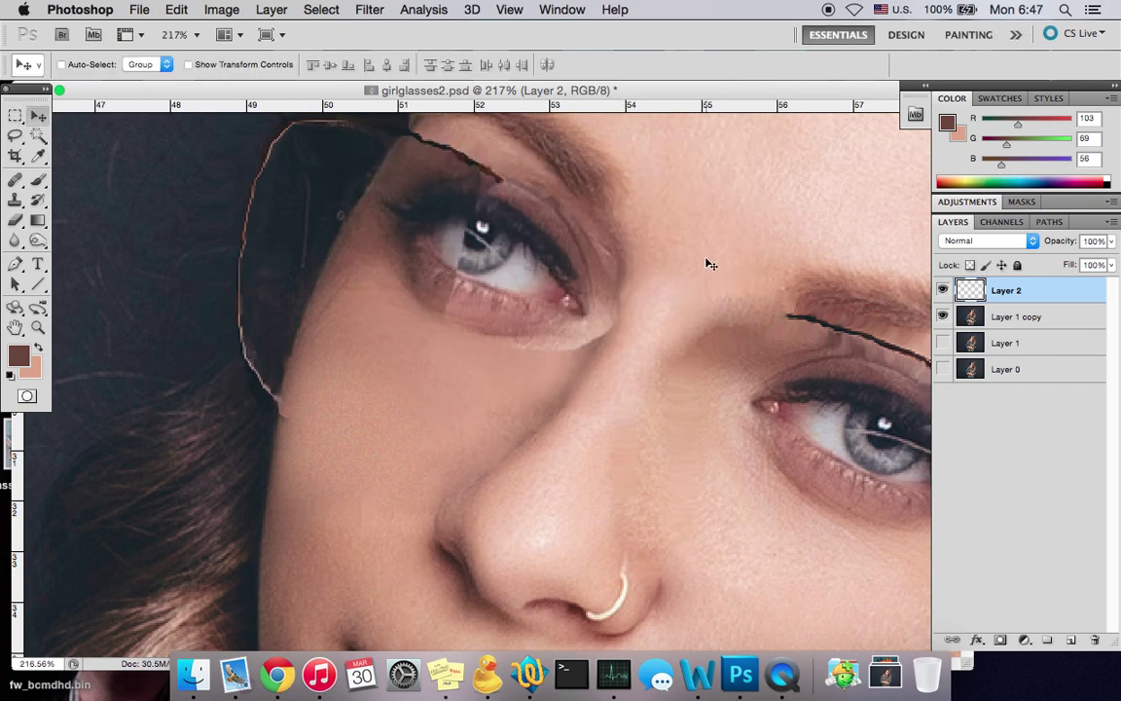
Add a reveal-all layer mask to the copied eye corner layer
scroll(730, 341, "down", 5)
scroll(771, 336, "up", 5)
left_click(272, 10)
mouse_move(304, 231)
left_click(495, 231)
Mask out all but the inner corner of the copied eye by painting black with a 64 px brush at 67% opacity
left_click(38, 181)
right_click(351, 176)
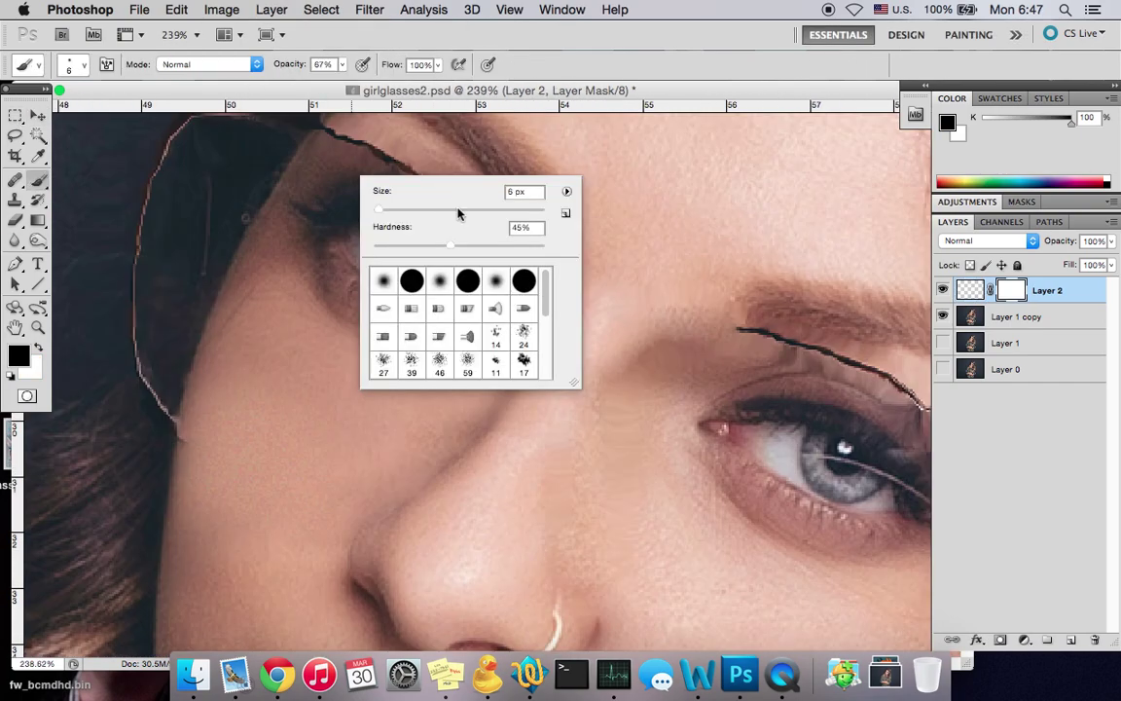
left_click(455, 213)
left_click(398, 162)
right_click(590, 240)
left_click_drag(691, 271, 698, 271)
mouse_move(486, 229)
left_mouse_down()
mouse_move(457, 189)
mouse_move(545, 263)
left_mouse_up()
mouse_move(449, 329)
left_mouse_down()
mouse_move(394, 340)
mouse_move(399, 277)
left_mouse_up()
left_click_drag(508, 329, 539, 397)
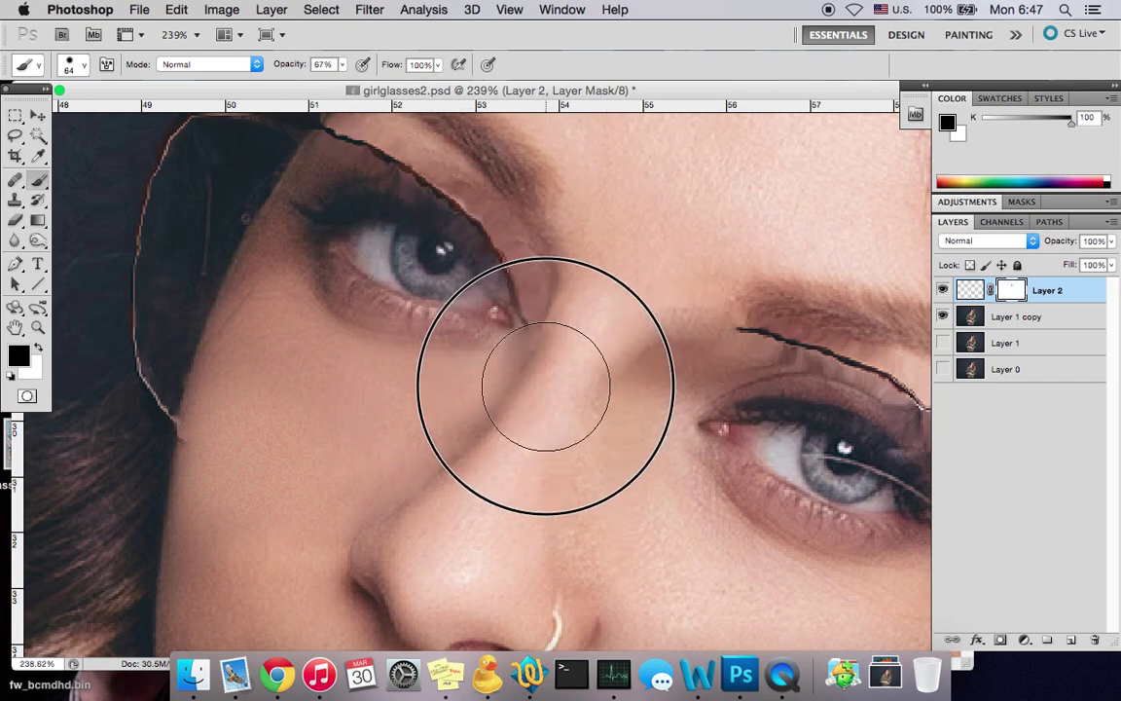
Refine the eye corner's mask with a 36 px brush and merge the layer down into Layer 1 copy
scroll(526, 303, "up", 1)
right_click(627, 332)
left_click(675, 365)
left_click(466, 288)
scroll(576, 340, "down", 10)
scroll(584, 386, "up", 6)
left_click(271, 9)
left_click(302, 628)
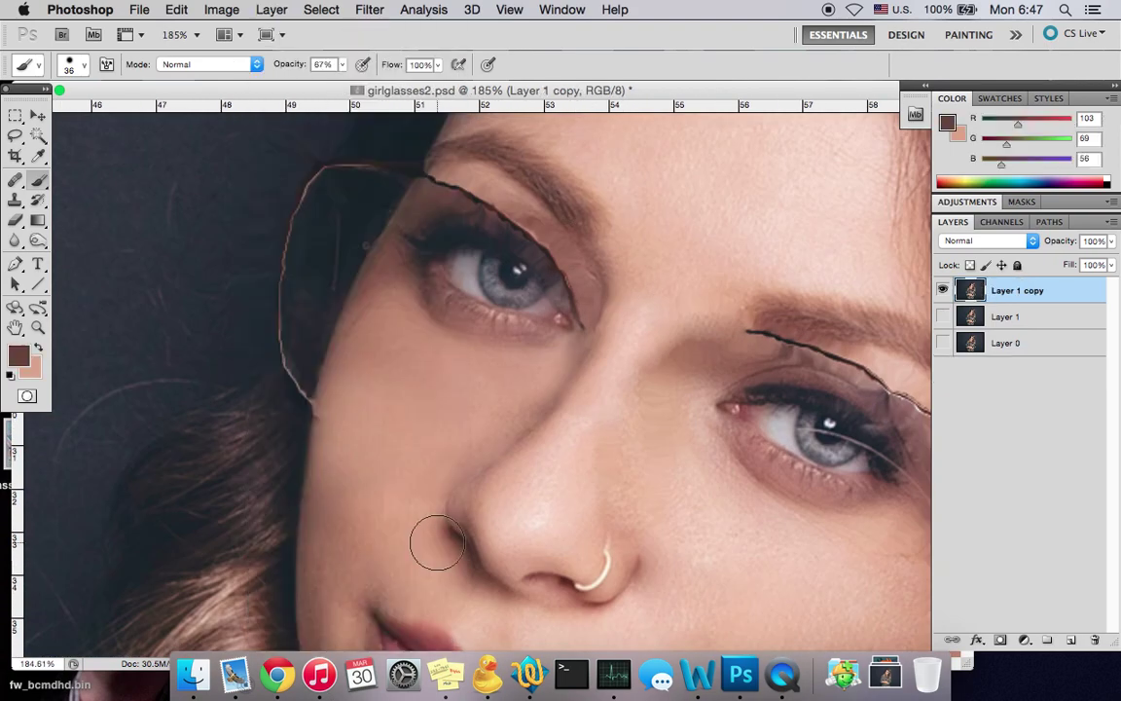
Lasso the right-hand eye's upper lash line, copy it to a new layer and move it over the left-hand eye
key("l")
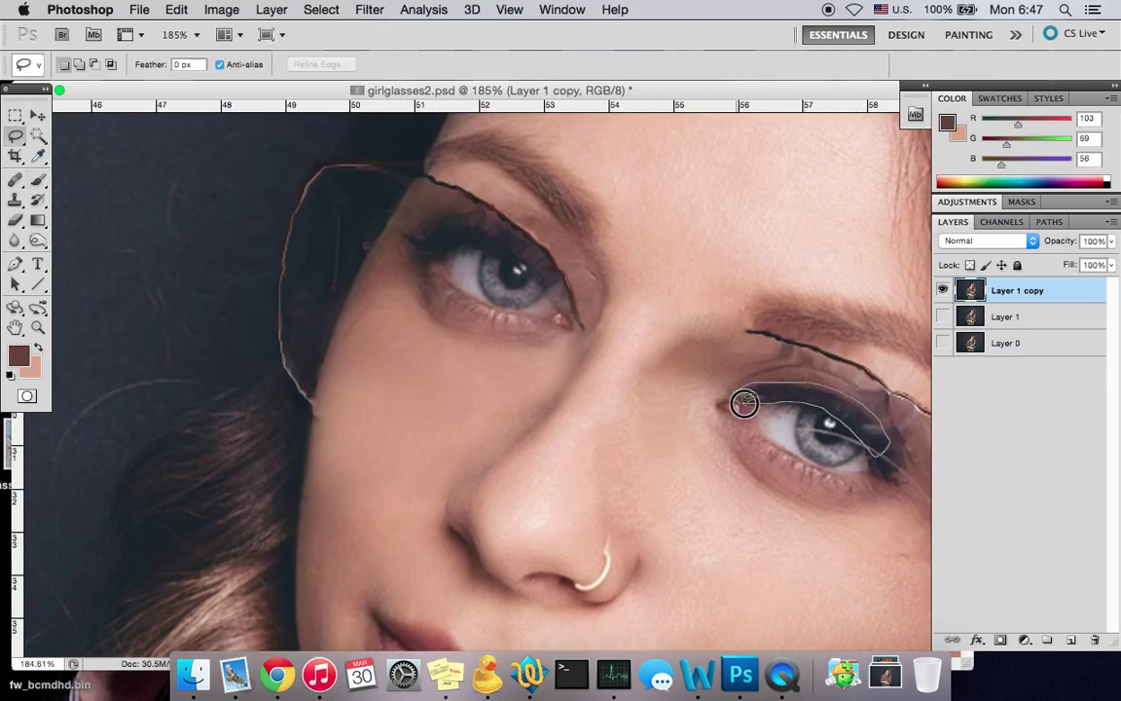
left_click_drag(753, 400, 738, 399)
key("super+j")
key("v")
left_click_drag(667, 416, 360, 275)
Flip the copied lash line horizontally and rotate it to follow the left-hand eye's upper lid
left_click(207, 9)
mouse_move(183, 9)
mouse_move(315, 399)
left_click(435, 611)
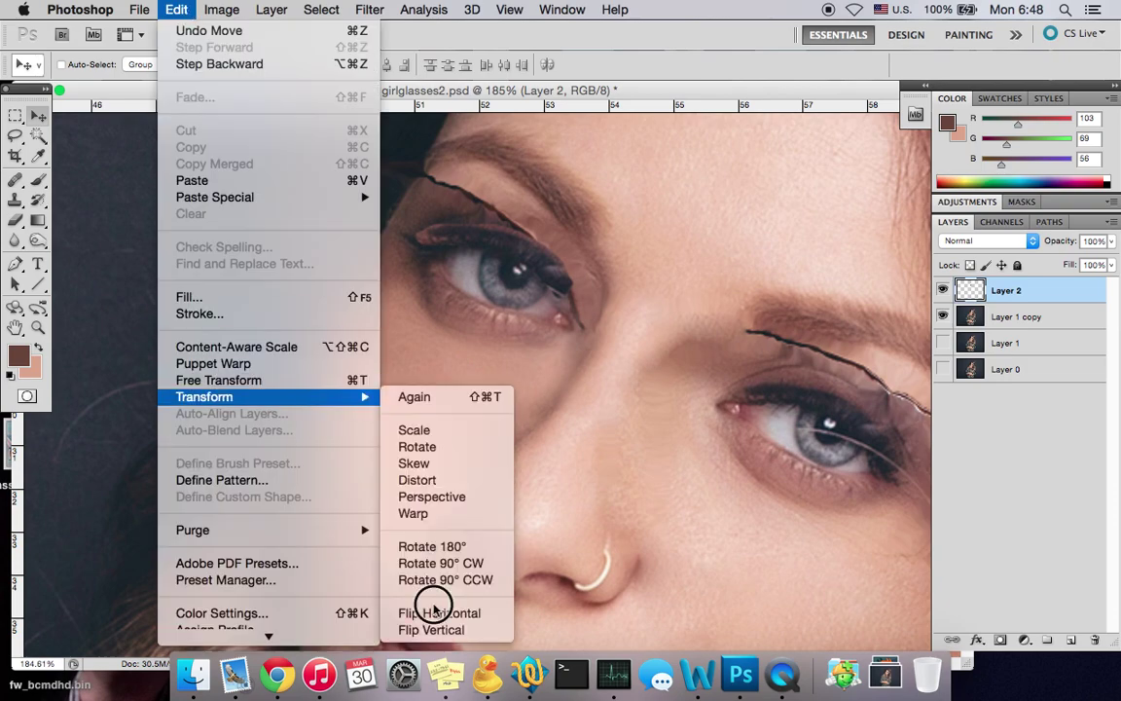
left_click(177, 10)
left_click(419, 447)
left_click_drag(589, 229, 597, 291)
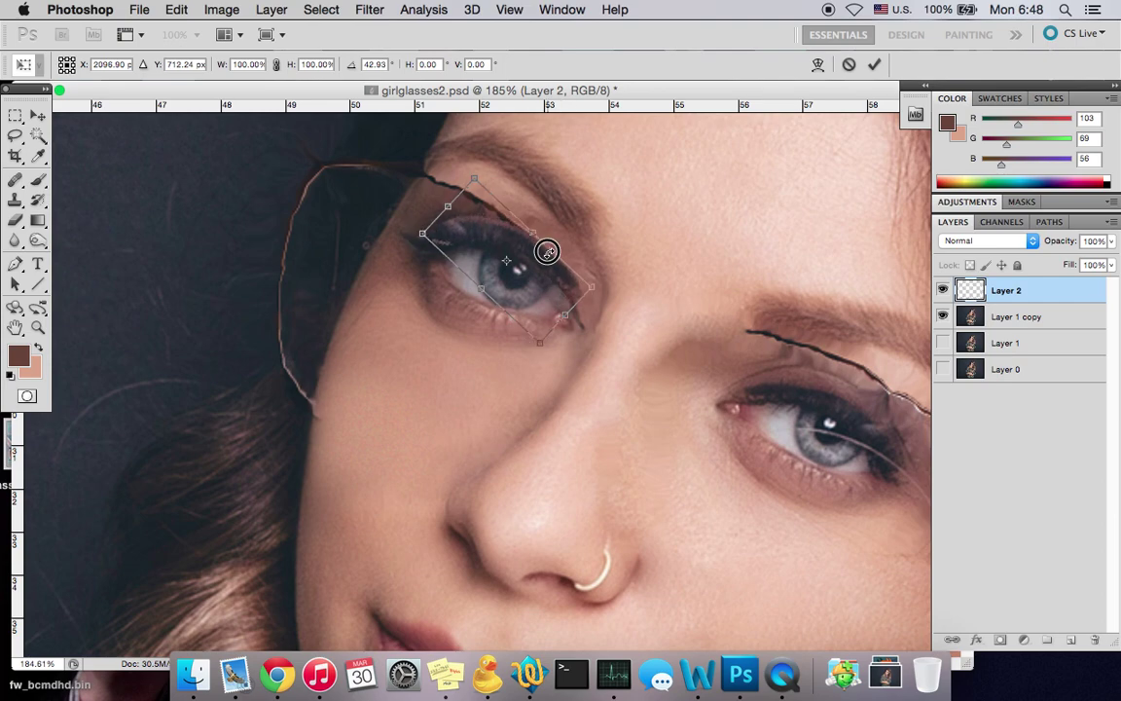
key("e")
left_click(701, 251)
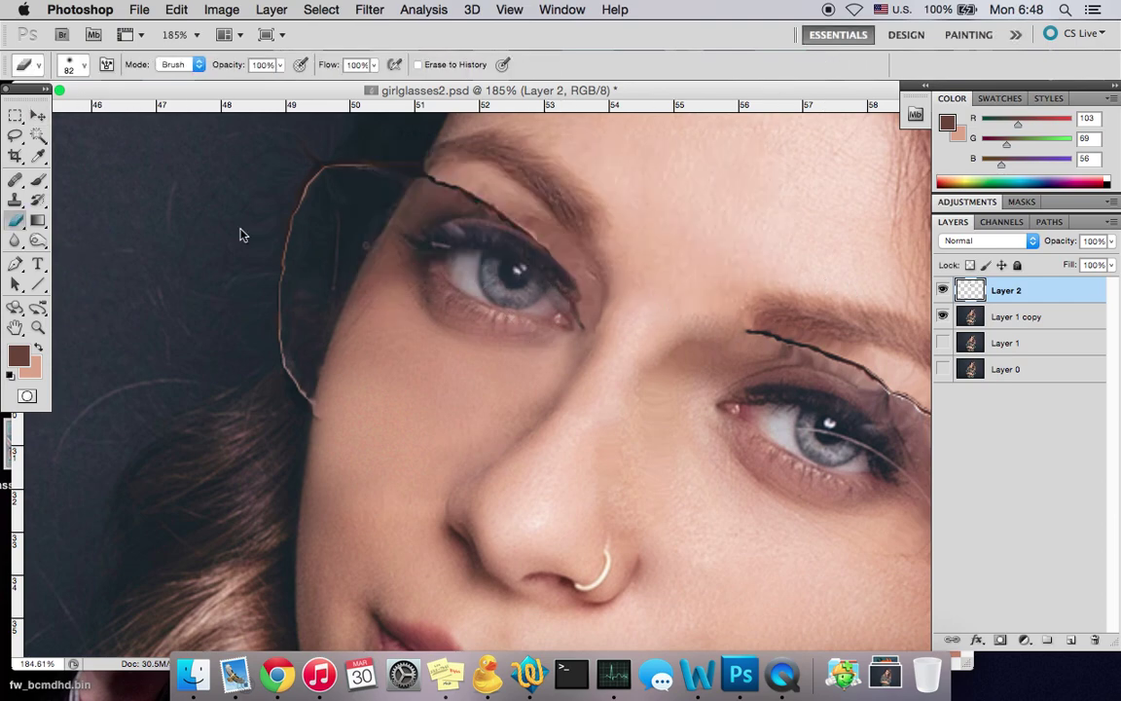
Erase the surplus edges of the copied lash line with a 9 px eraser and merge the layer down
scroll(591, 236, "up", 2)
right_click(582, 236)
left_click_drag(628, 270, 598, 269)
left_click(433, 224)
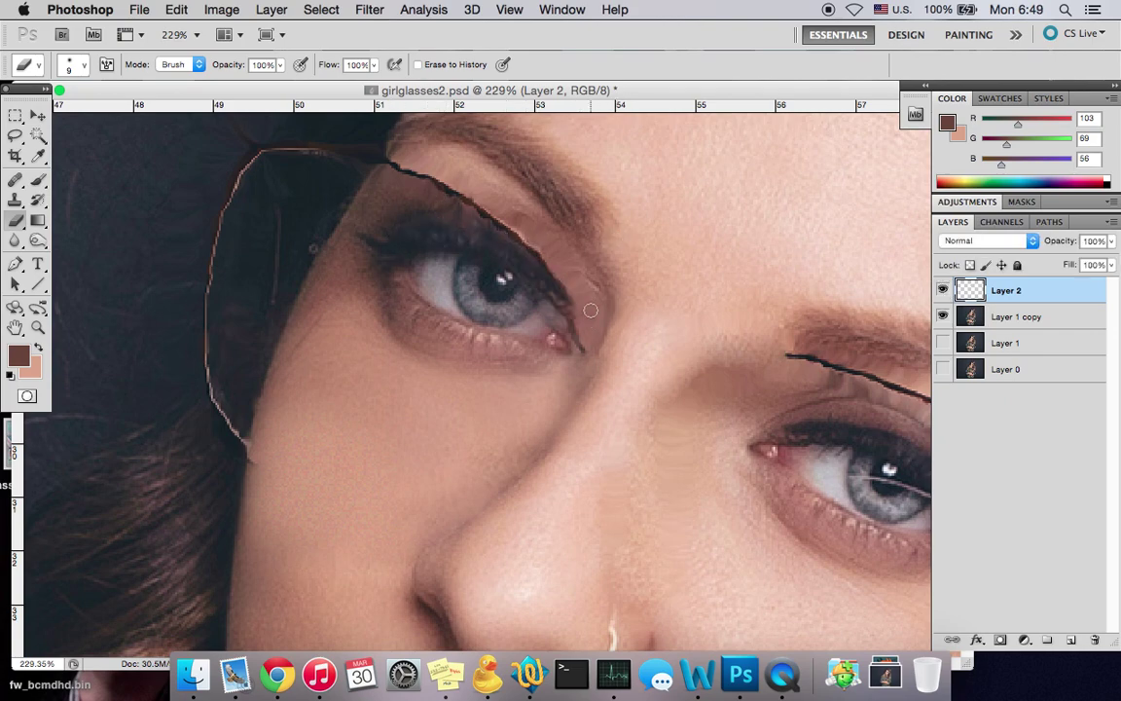
scroll(611, 323, "down", 5)
scroll(590, 322, "up", 5)
left_click(271, 10)
left_click(395, 562)
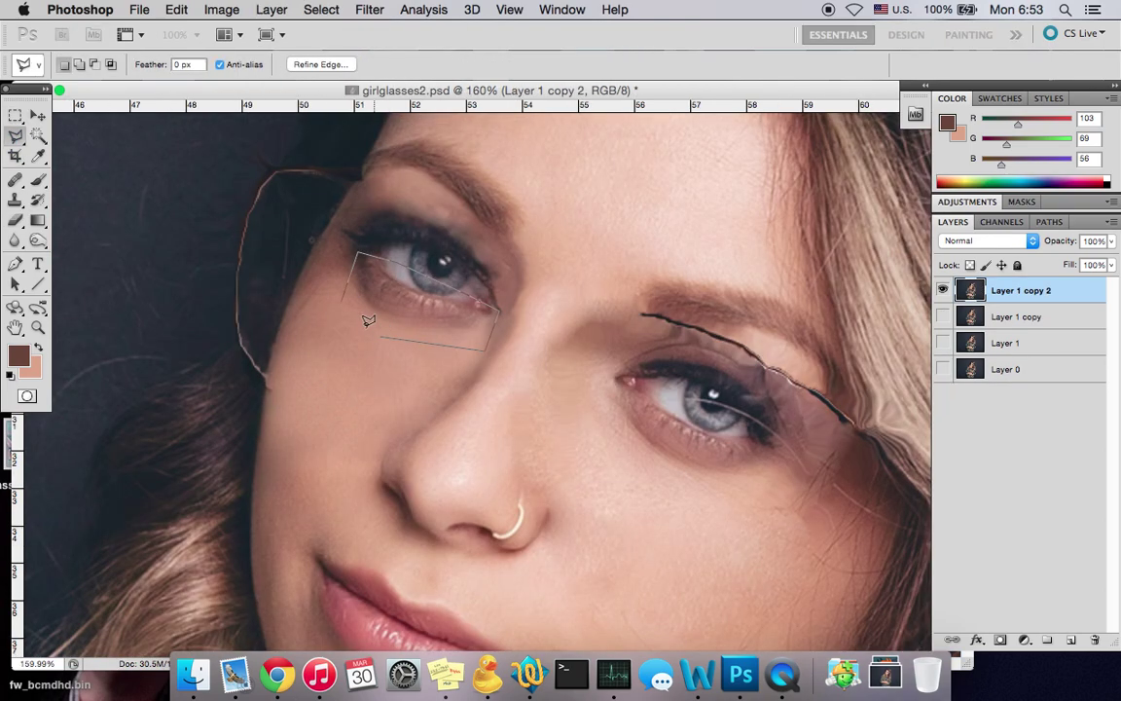
Select the skin below the left-hand eye with the Polygonal Lasso, paste it as a new layer and move it upward
left_click(339, 316)
key("super+c")
key("super+v")
key("v")
left_click_drag(392, 275, 347, 211)
Rotate the copied under-eye skin 180°, then position and tilt it over the left-hand eye's upper eyelid
left_click(177, 10)
mouse_move(315, 399)
left_click(428, 546)
left_click_drag(407, 253, 468, 243)
left_click(177, 9)
left_click(408, 442)
left_click_drag(517, 182, 503, 220)
left_click(38, 115)
key("Return")
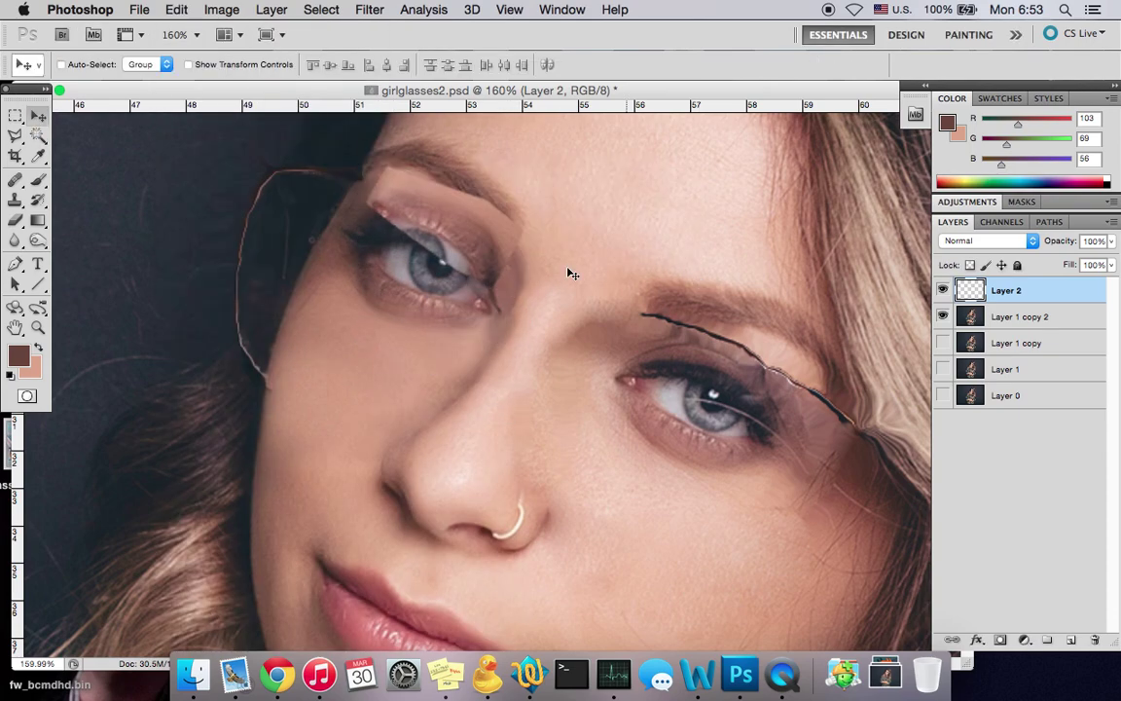
Darken the eyelid patch with Brightness/Contrast and add a reveal-all layer mask to it
left_click(272, 9)
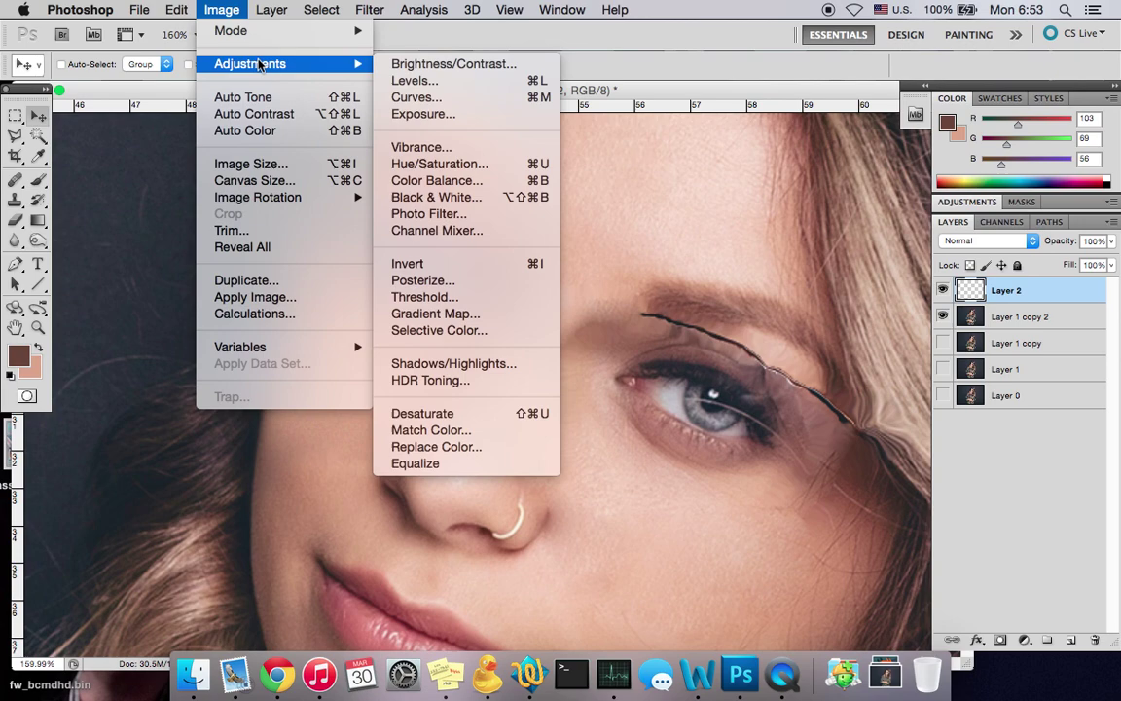
left_click(458, 40)
left_click_drag(666, 425, 654, 426)
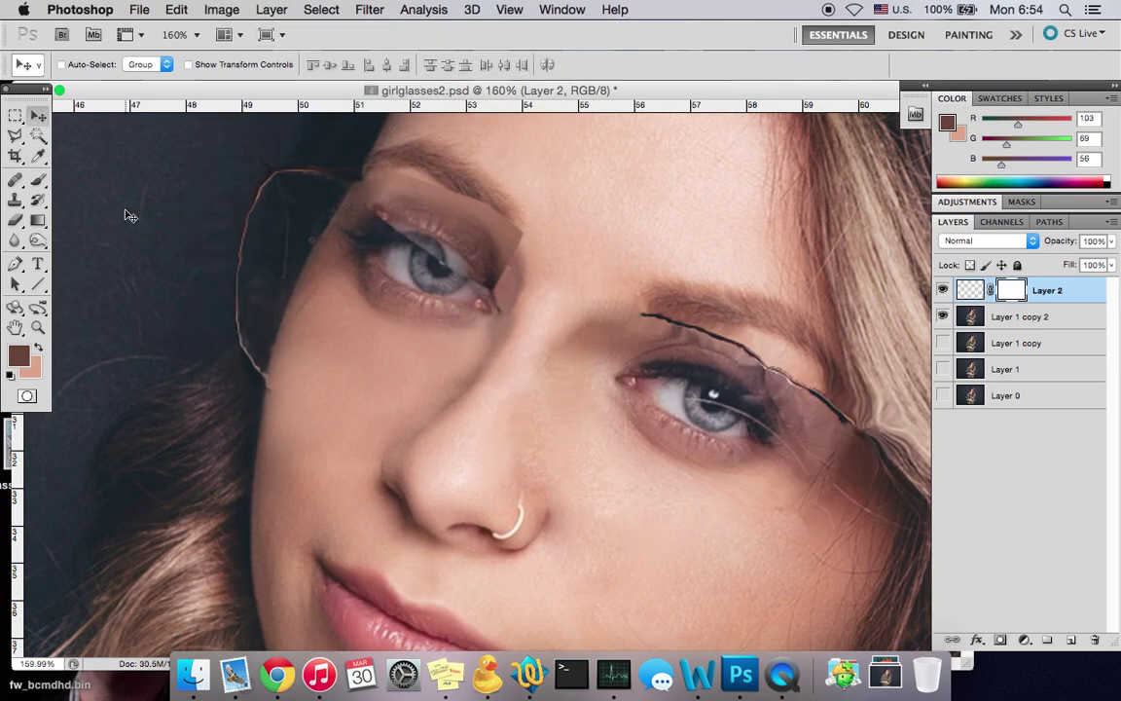
Blend the eyelid patch's edges by painting black on its mask with a 66 px brush at 56% opacity
key("b")
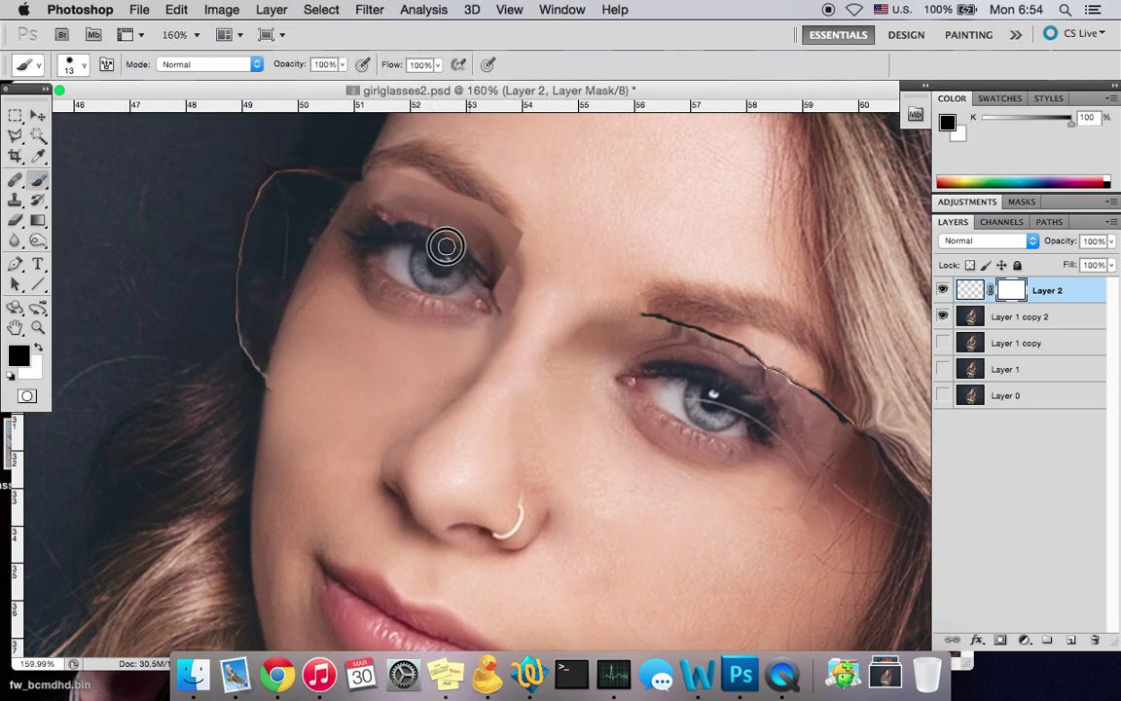
right_click(592, 211)
left_click_drag(626, 250, 699, 225)
left_click(476, 170)
right_click(620, 189)
left_click(341, 66)
left_click_drag(347, 82, 307, 82)
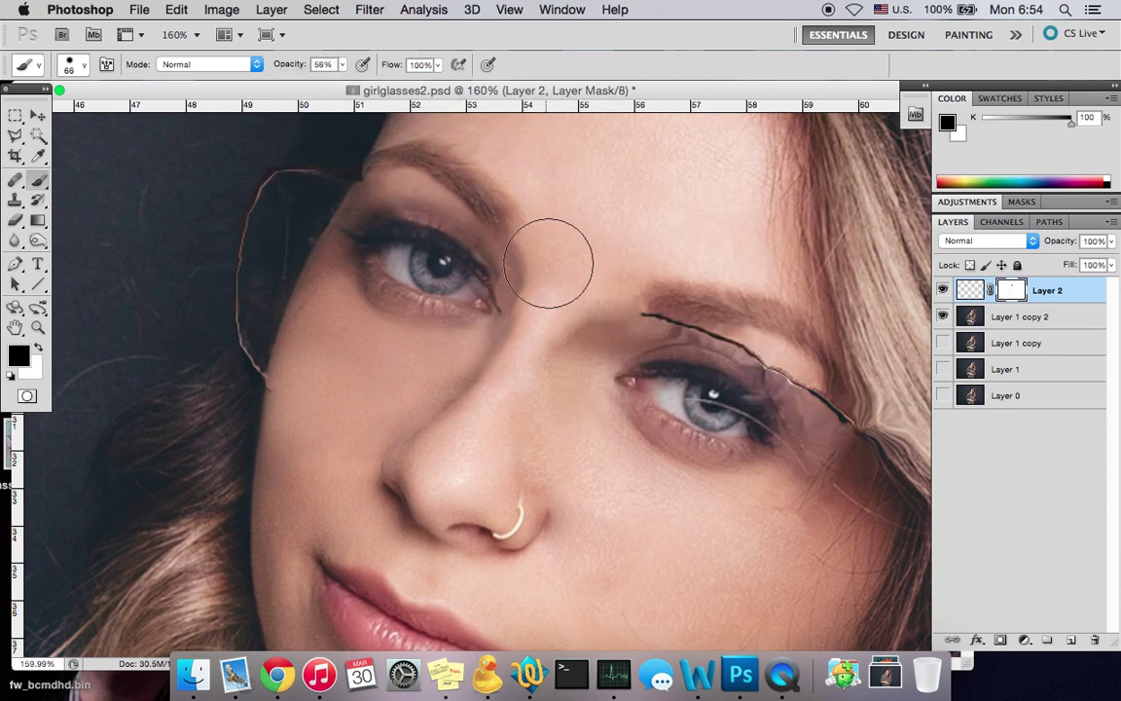
Adjust the eyelid patch's position and merge it down into Layer 1 copy 2
key("v")
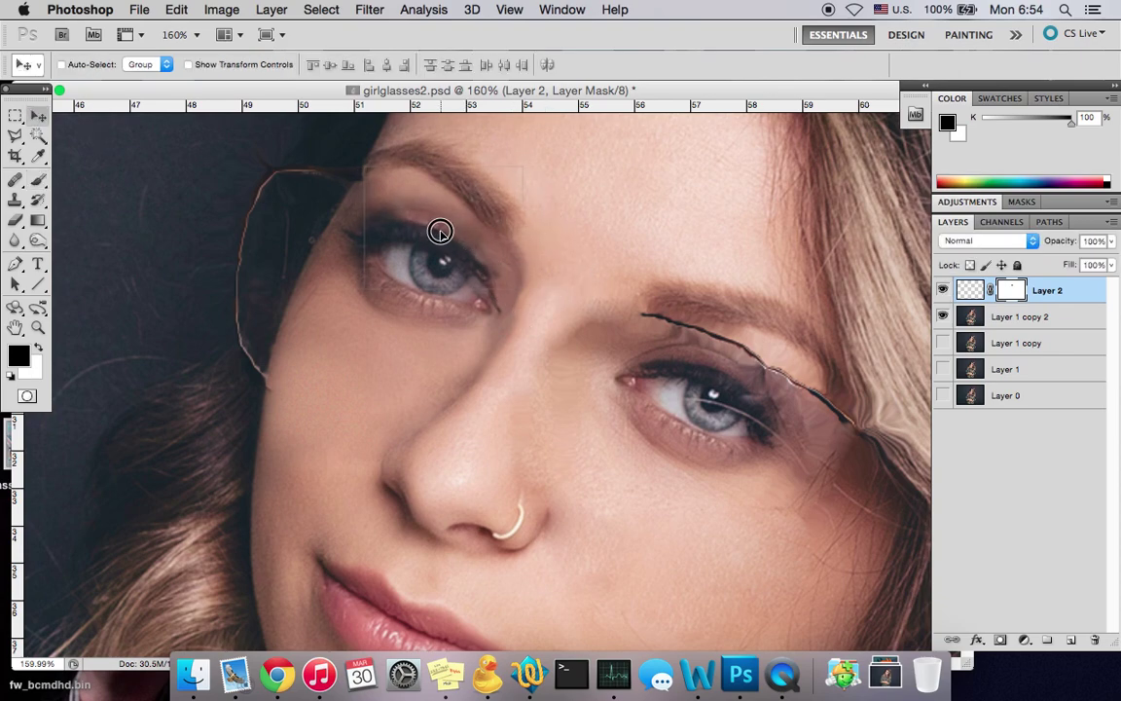
scroll(644, 275, "down", 5)
scroll(574, 277, "up", 4)
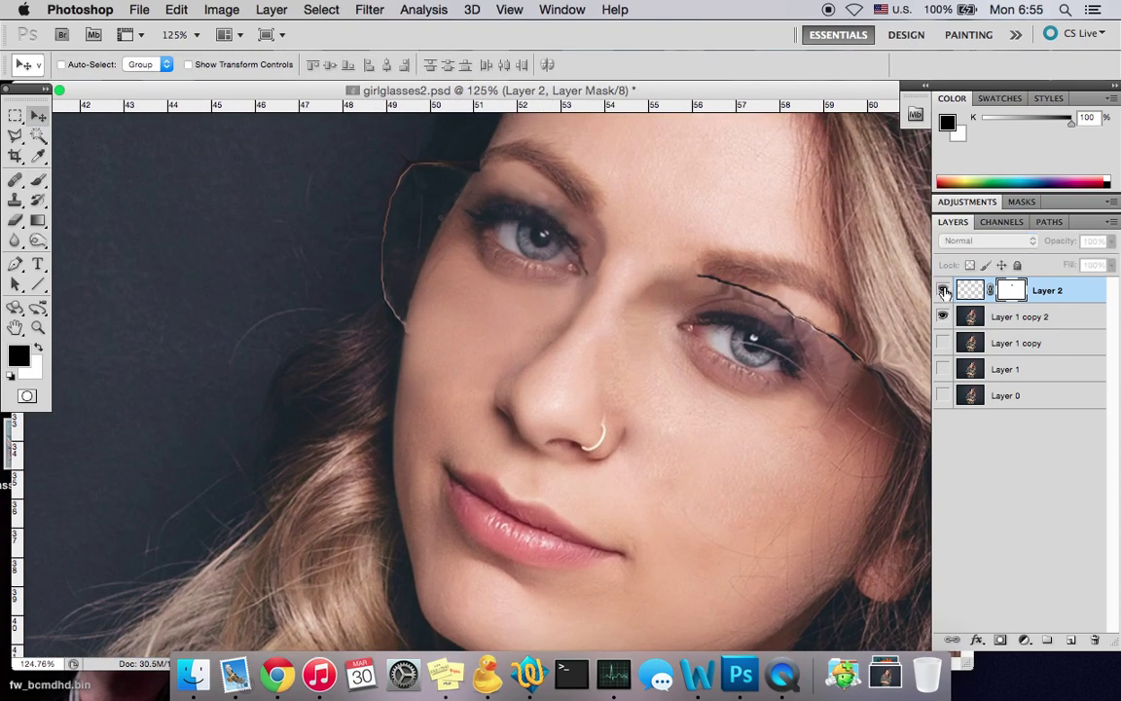
left_click(272, 9)
left_click(370, 579)
Copy a rectangular skin area between the nose bridge and the right-hand eyebrow to a new layer
left_click(16, 116)
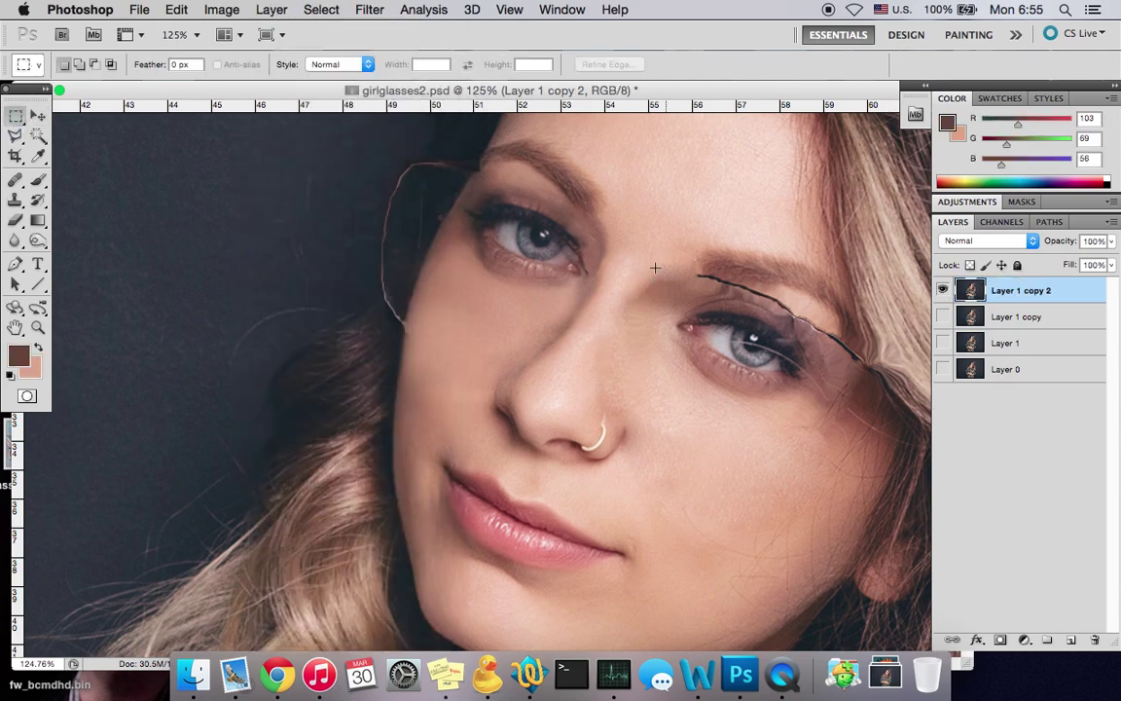
key("super+c")
key("super+v")
left_click_drag(645, 260, 639, 303)
key("v")
Flip the copied skin area horizontally, then position and rotate it beside the left-hand eye's inner corner
left_click(176, 10)
mouse_move(316, 398)
left_click(440, 613)
left_click(176, 10)
left_click_drag(591, 225, 622, 242)
left_click(417, 447)
left_click(38, 114)
left_click(715, 253)
Darken the inner-corner skin patch with Brightness/Contrast and add a reveal-all layer mask to it
left_click(222, 10)
mouse_move(255, 65)
left_click(390, 65)
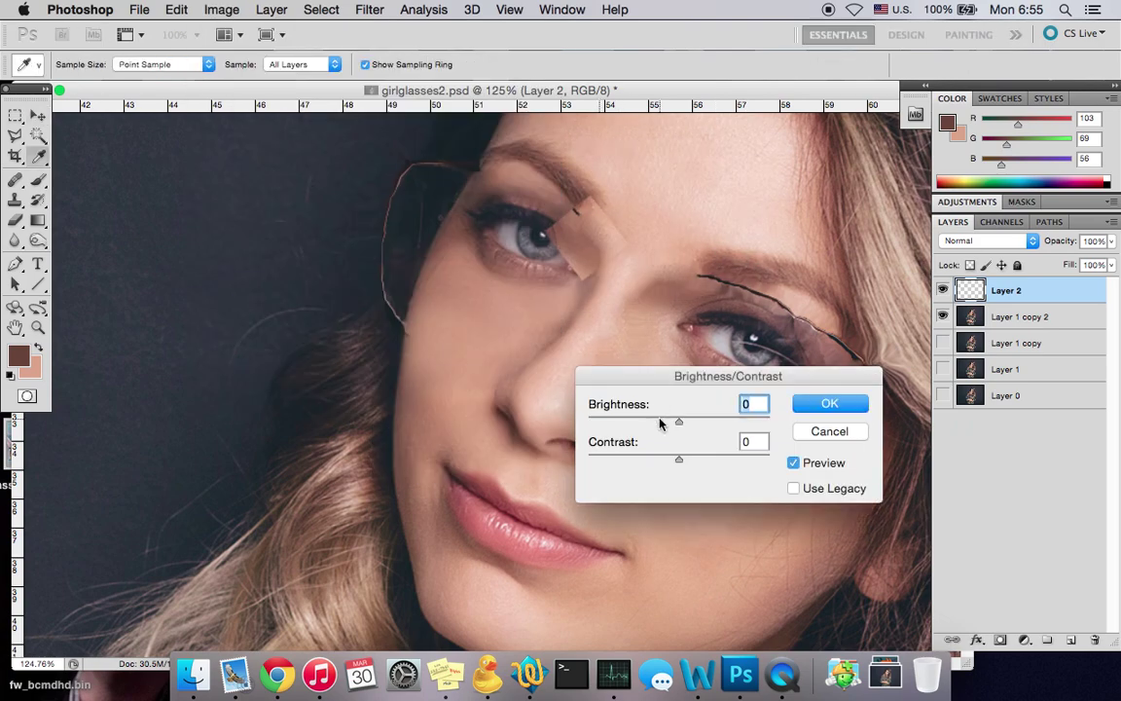
left_click_drag(662, 421, 664, 421)
left_click(830, 403)
left_click(272, 10)
mouse_move(378, 230)
left_click(497, 231)
Blend the inner-corner skin patch by painting black on its mask at 66 px and 56% opacity, and merge it into Layer 1 copy 2
left_click(38, 180)
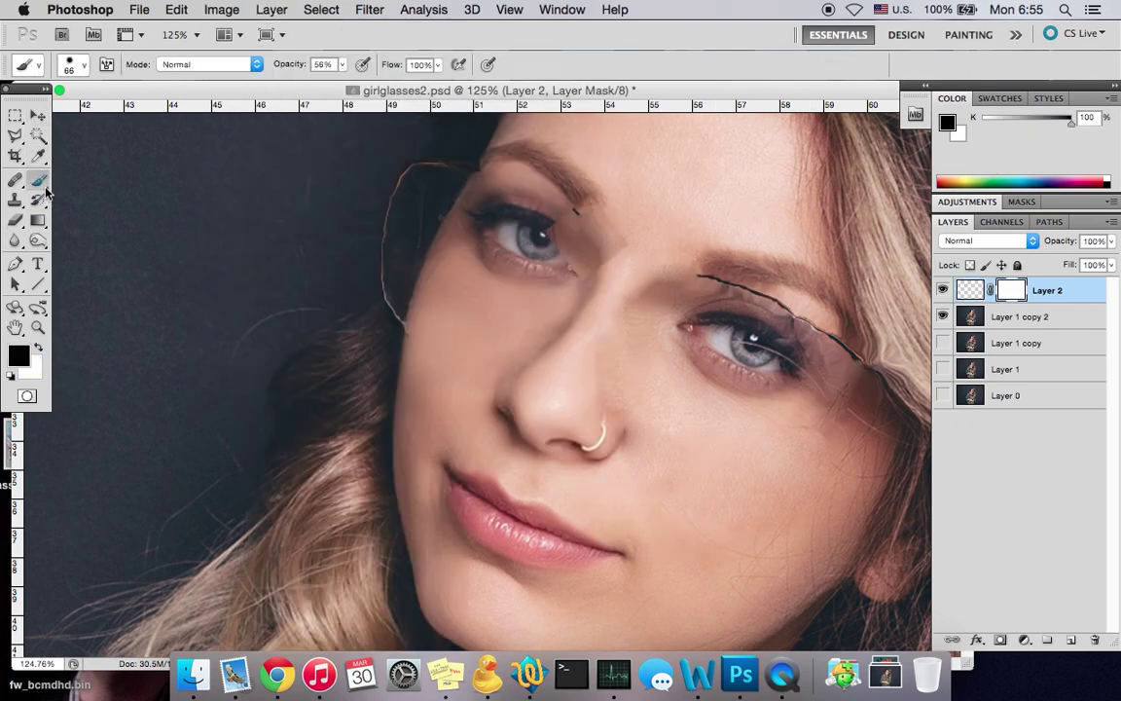
left_click(565, 187)
mouse_move(575, 299)
left_mouse_down()
mouse_move(536, 242)
mouse_move(523, 284)
mouse_move(638, 231)
left_mouse_up()
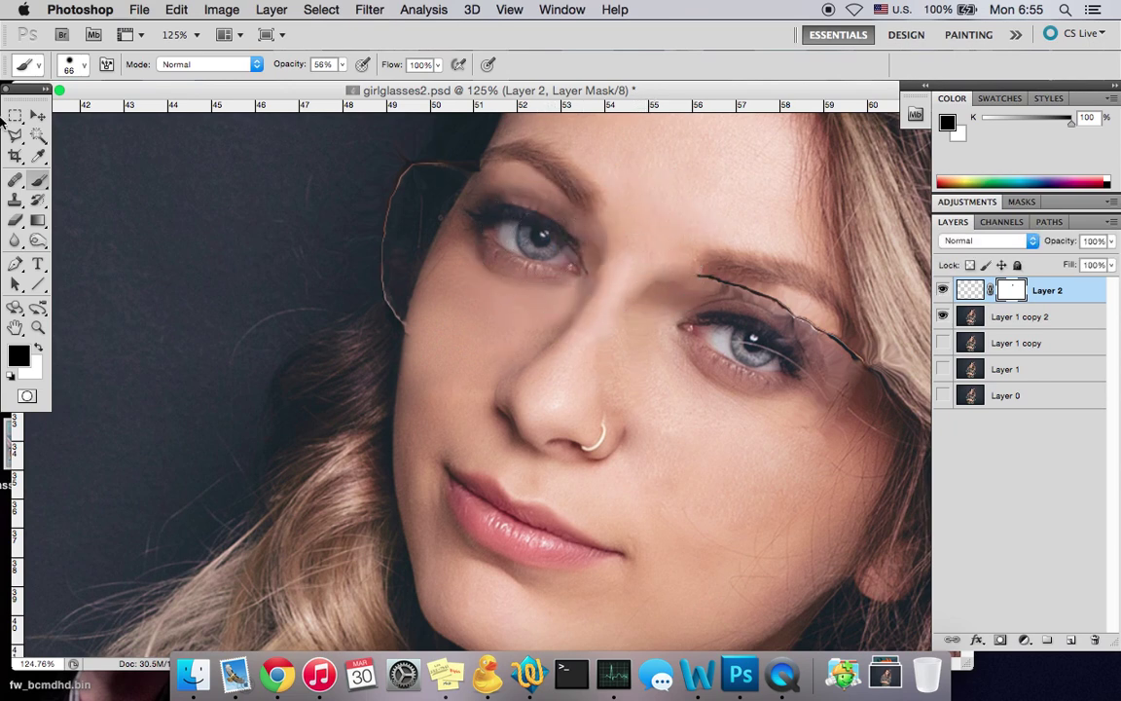
left_click(38, 115)
key("b")
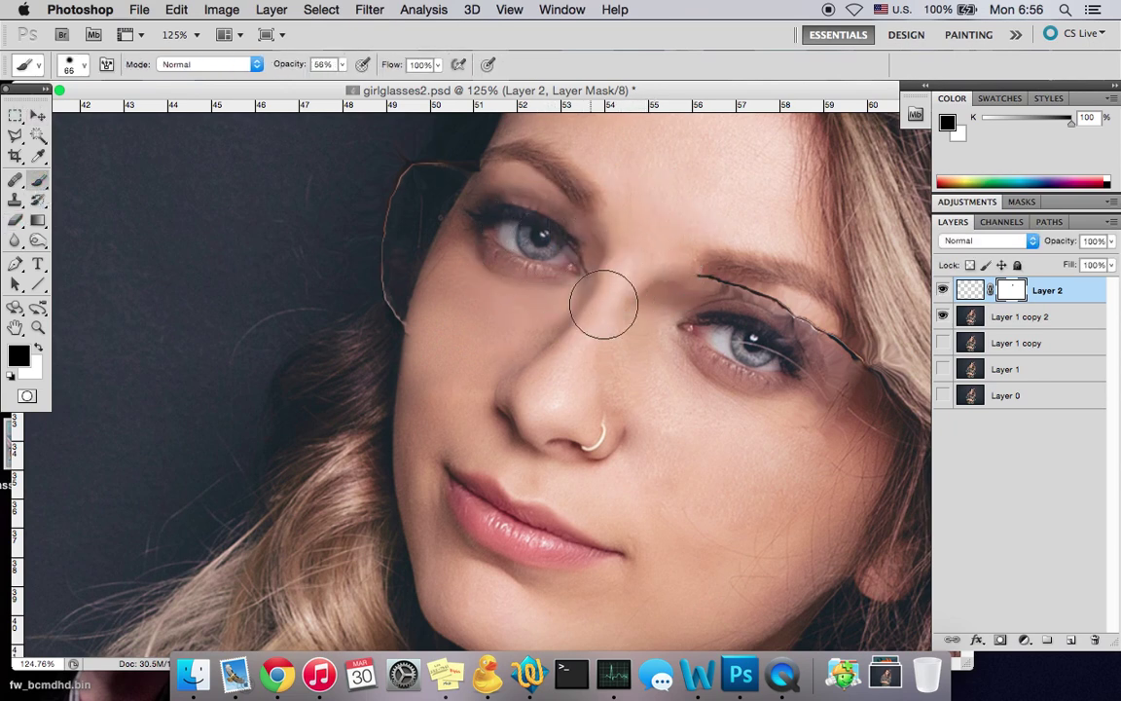
left_click(1112, 241)
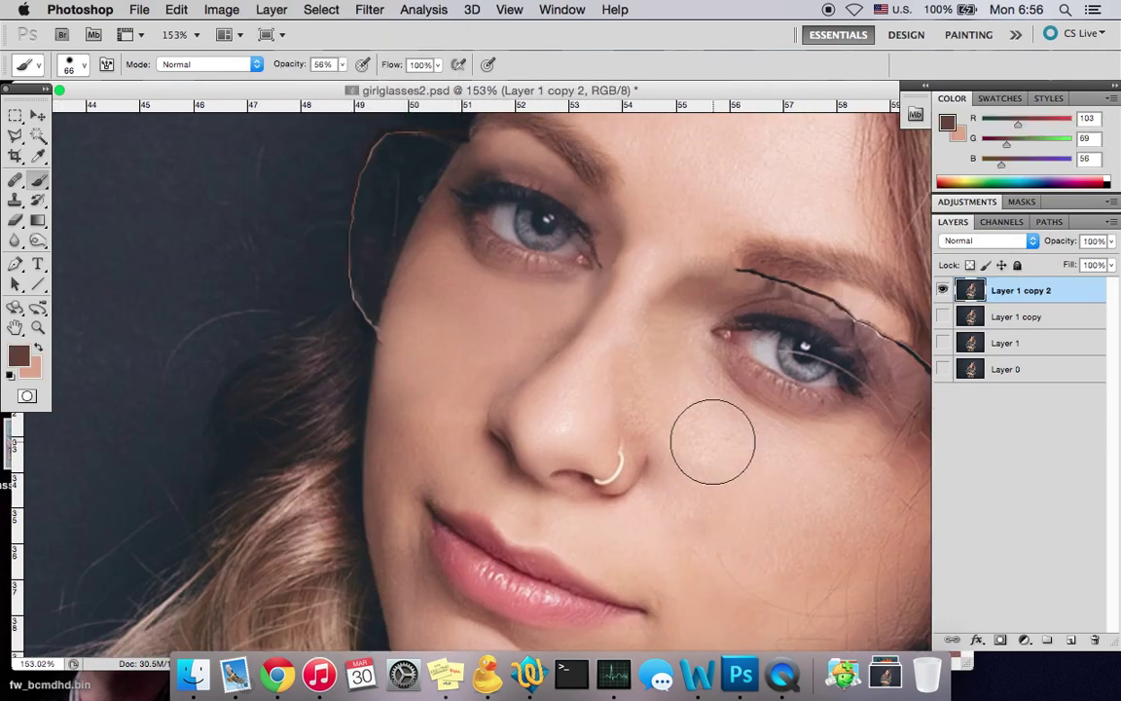
Remove the thin frame line crossing the right-hand eye using the Clone Stamp at 3 px and 100% opacity
scroll(573, 371, "up", 10)
scroll(474, 336, "up", 2)
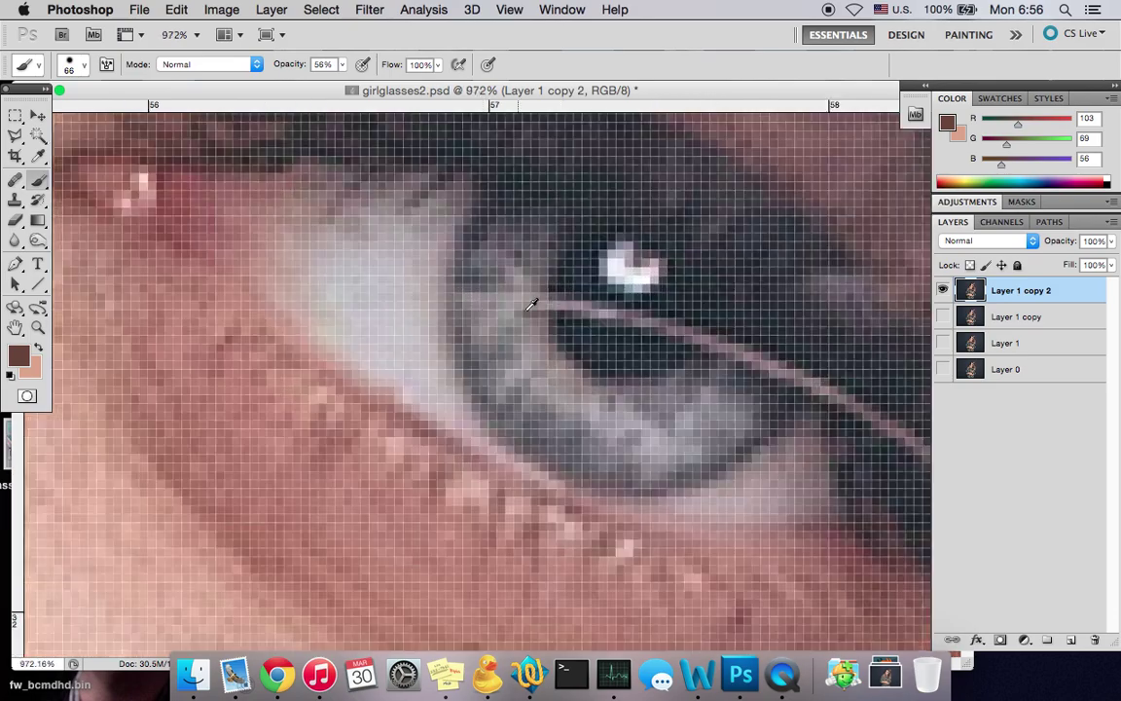
scroll(533, 300, "down", 4)
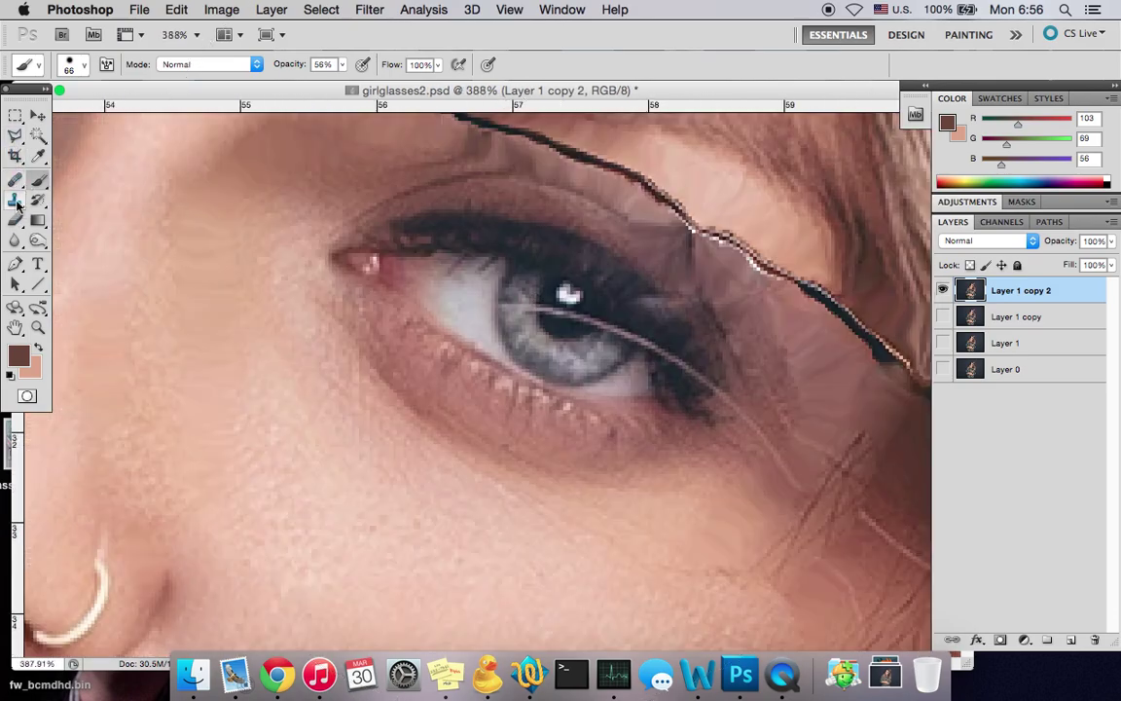
left_click(16, 197)
right_click(597, 307)
left_click(614, 337)
left_click(527, 304)
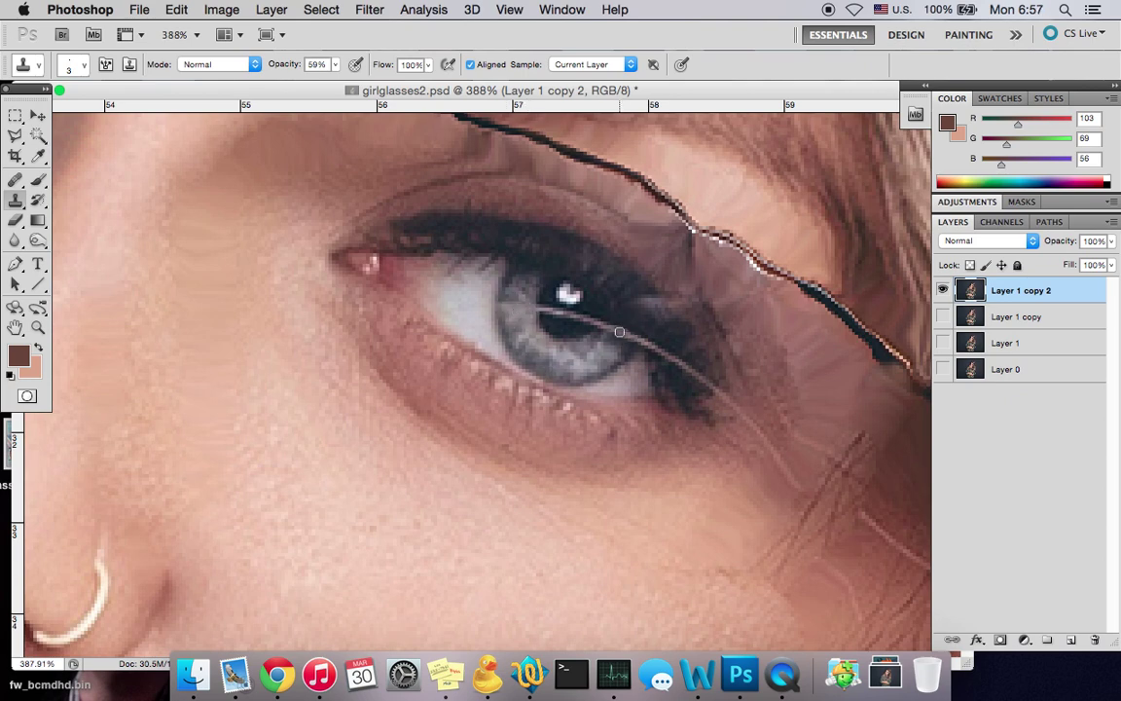
left_click_drag(334, 69, 590, 349)
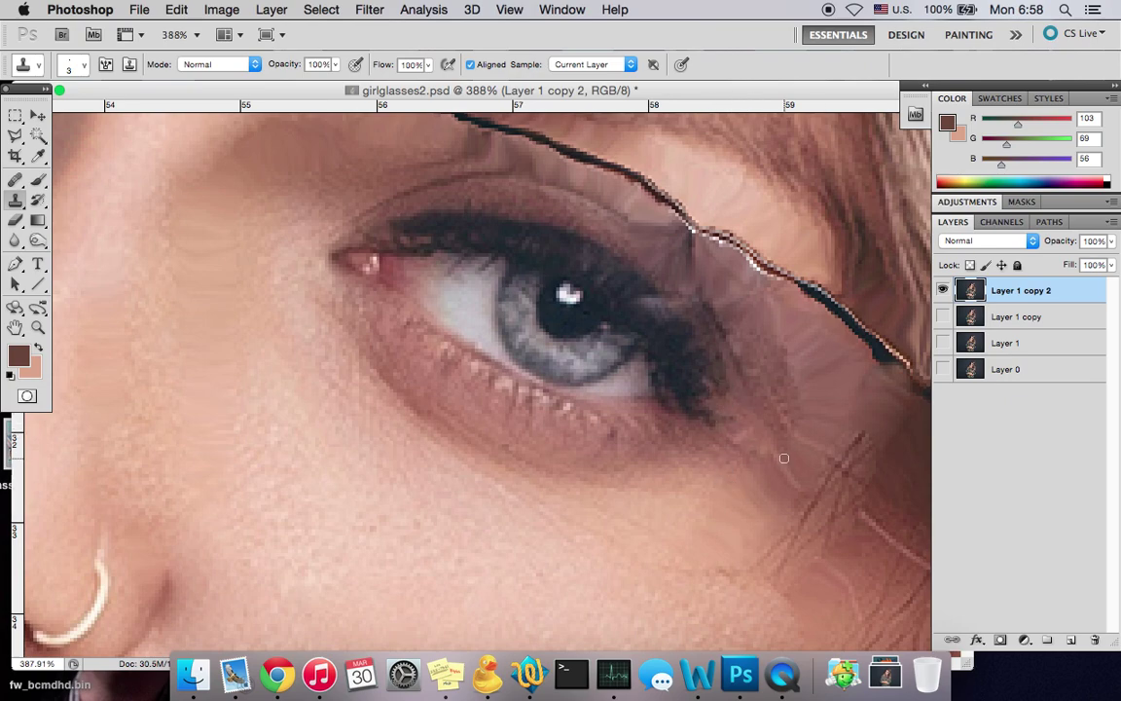
Copy a lassoed area of the right-hand eye to a new layer and position it over the left-hand eye
scroll(782, 455, "down", 5)
scroll(806, 494, "up", 3)
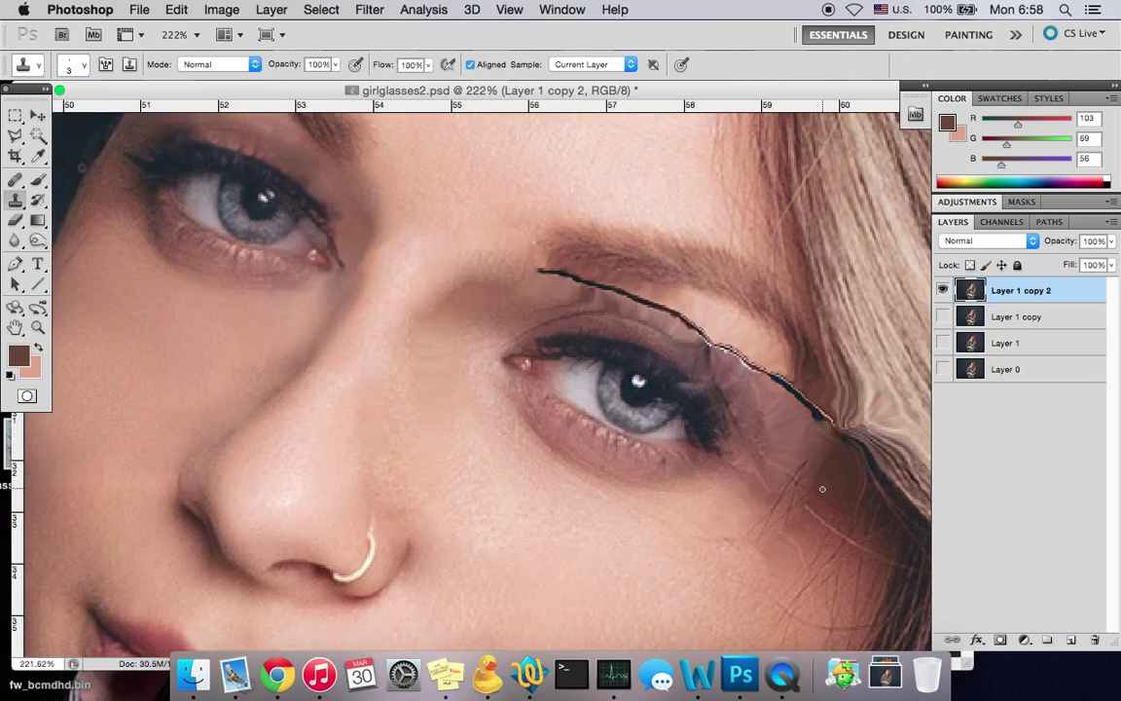
key("l")
left_click_drag(500, 318, 679, 475)
mouse_move(584, 321)
left_mouse_down()
mouse_move(559, 374)
mouse_move(606, 422)
mouse_move(656, 426)
mouse_move(690, 386)
mouse_move(585, 320)
left_mouse_up()
key("super+j")
key("v")
scroll(584, 477, "up", 3)
mouse_move(584, 477)
left_mouse_down()
mouse_move(202, 370)
mouse_move(102, 223)
left_mouse_up()
scroll(346, 483, "left", 5)
scroll(347, 483, "up", 2)
scroll(347, 483, "left", 3)
scroll(346, 483, "up", 2)
left_click_drag(315, 312, 325, 306)
Darken the copied eye patch to brightness -20 and add a reveal-all layer mask to it
left_click(222, 10)
left_click(389, 63)
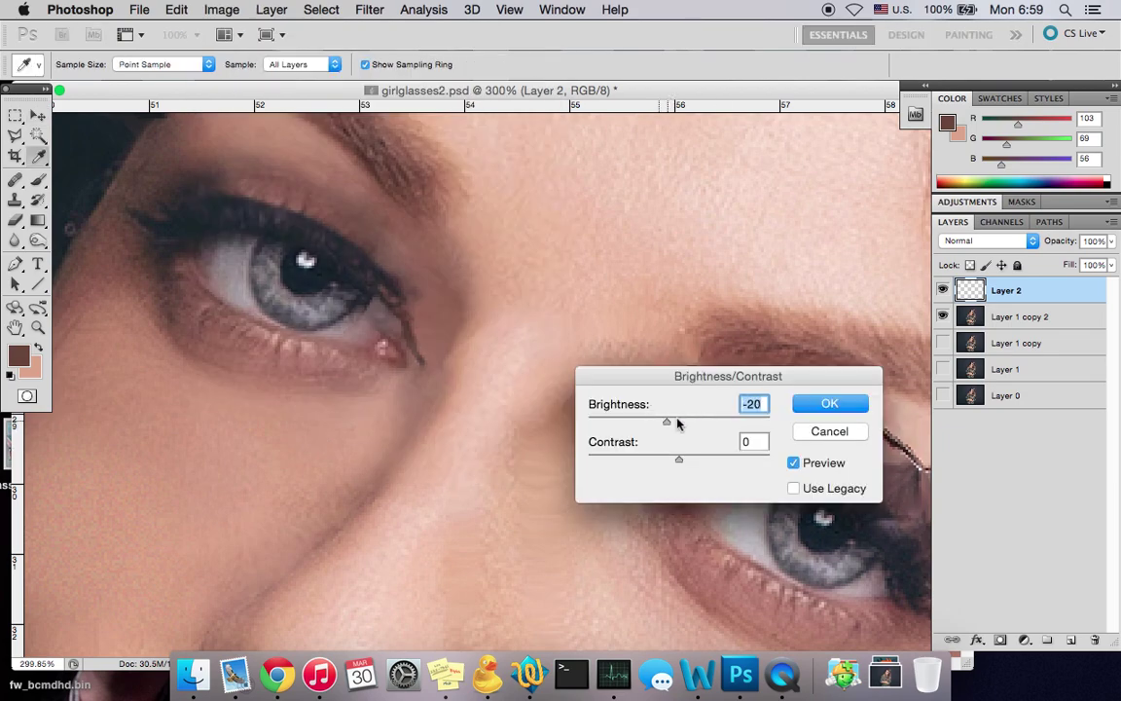
left_click(829, 404)
left_click(272, 10)
mouse_move(303, 231)
left_click(502, 231)
Blend the eye patch by painting black on its mask at 15 px and 56% opacity, and merge it into Layer 1 copy 2
left_click(38, 182)
right_click(490, 312)
left_click_drag(647, 347, 615, 345)
left_click(381, 305)
left_click_drag(329, 236, 373, 276)
scroll(611, 361, "down", 5)
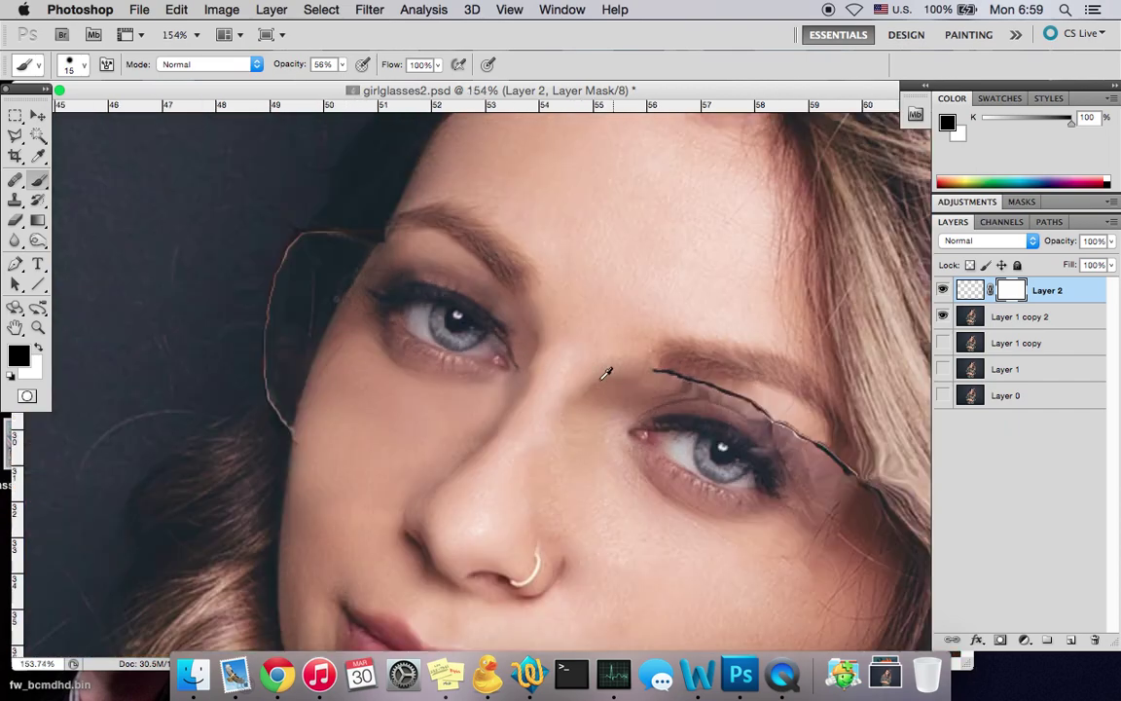
scroll(375, 360, "up", 7)
left_click(476, 381)
scroll(649, 389, "down", 8)
scroll(651, 403, "down", 1)
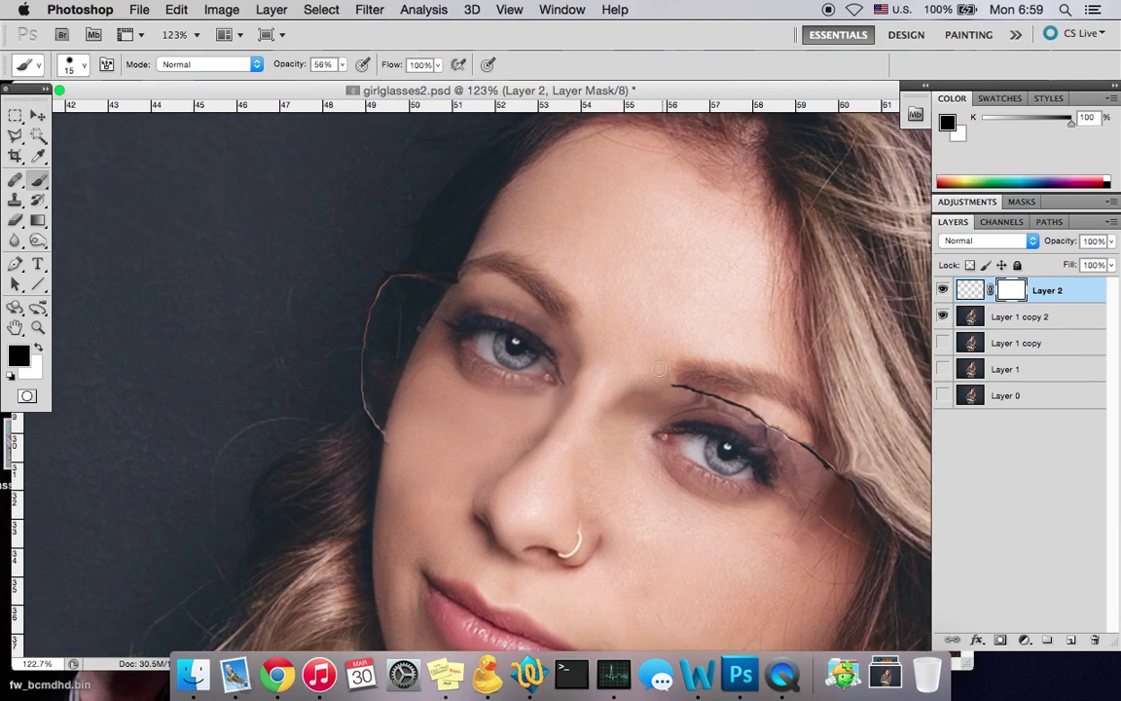
scroll(658, 347, "up", 4)
left_click(263, 10)
left_click(283, 567)
Copy the right-hand eye's inner corner to a new layer and move it onto the left-hand eye's inner corner
left_click(15, 133)
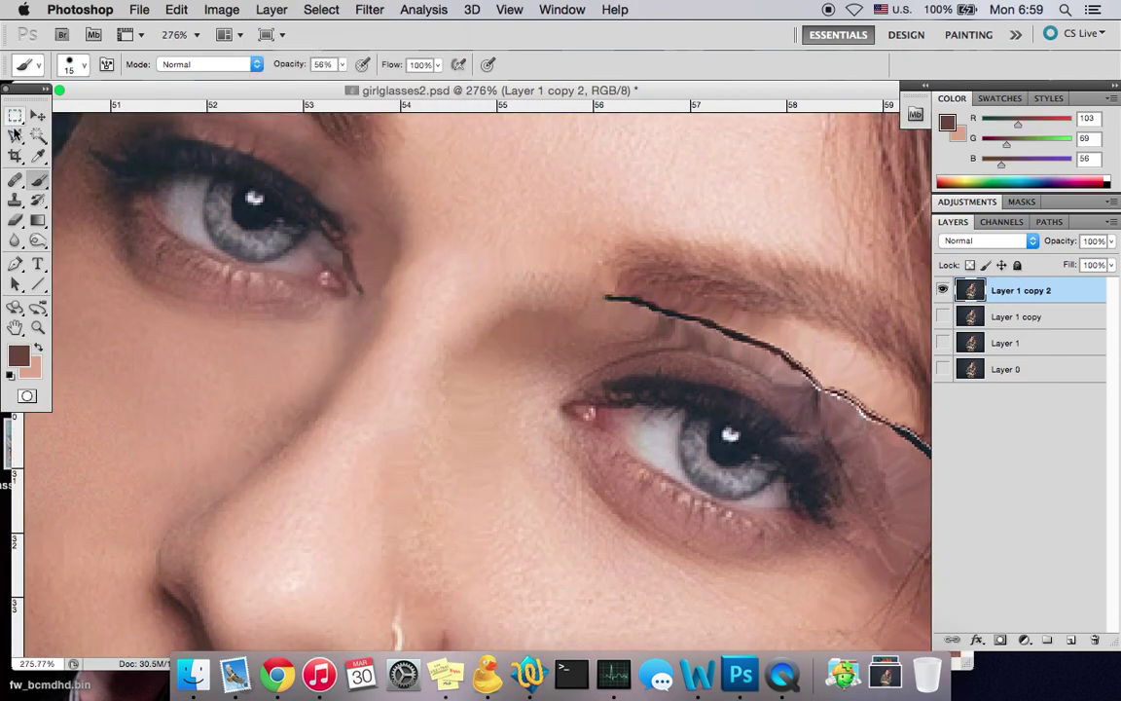
left_click(556, 397)
double_click(613, 481)
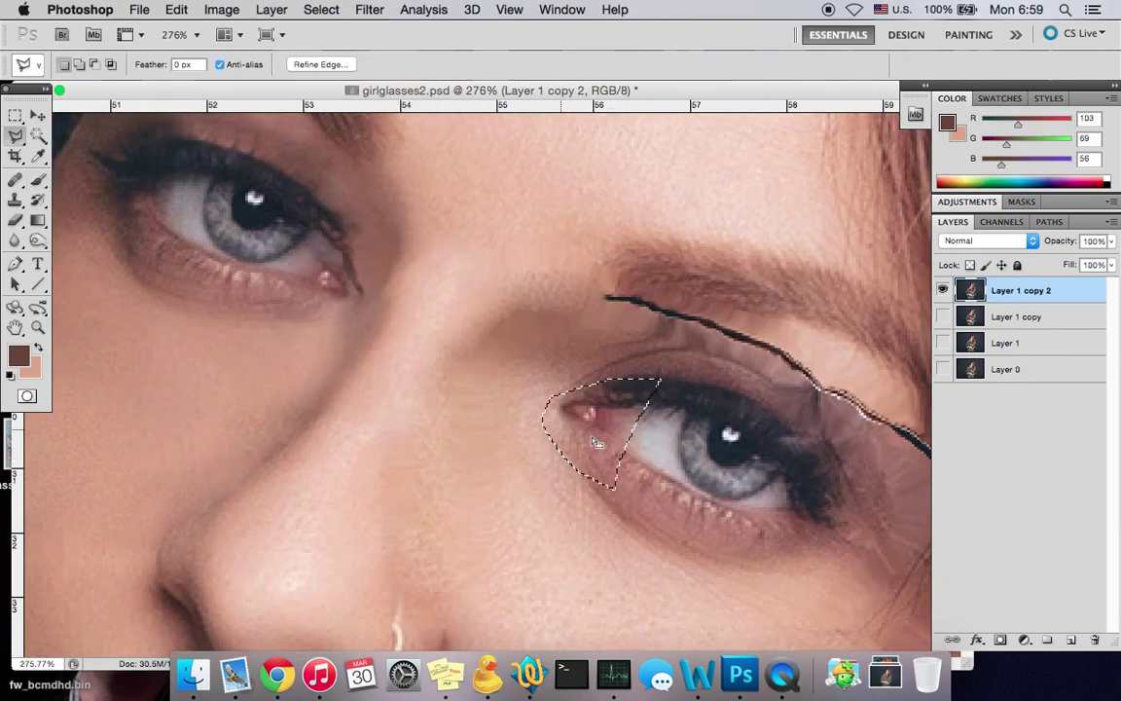
key("ctrl+j")
left_click(38, 115)
mouse_move(604, 429)
left_mouse_down()
mouse_move(292, 268)
mouse_move(324, 307)
mouse_move(395, 301)
mouse_move(354, 295)
left_mouse_up()
Flip the copied eye corner horizontally and rotate it to fit the left-hand eye
left_click(176, 9)
mouse_move(205, 396)
left_click(420, 614)
left_click(177, 9)
mouse_move(253, 397)
left_click(417, 446)
key("Return")
Erase the excess edges of the eye-corner patch with a 9 px eraser and merge it into Layer 1 copy 2
key("e")
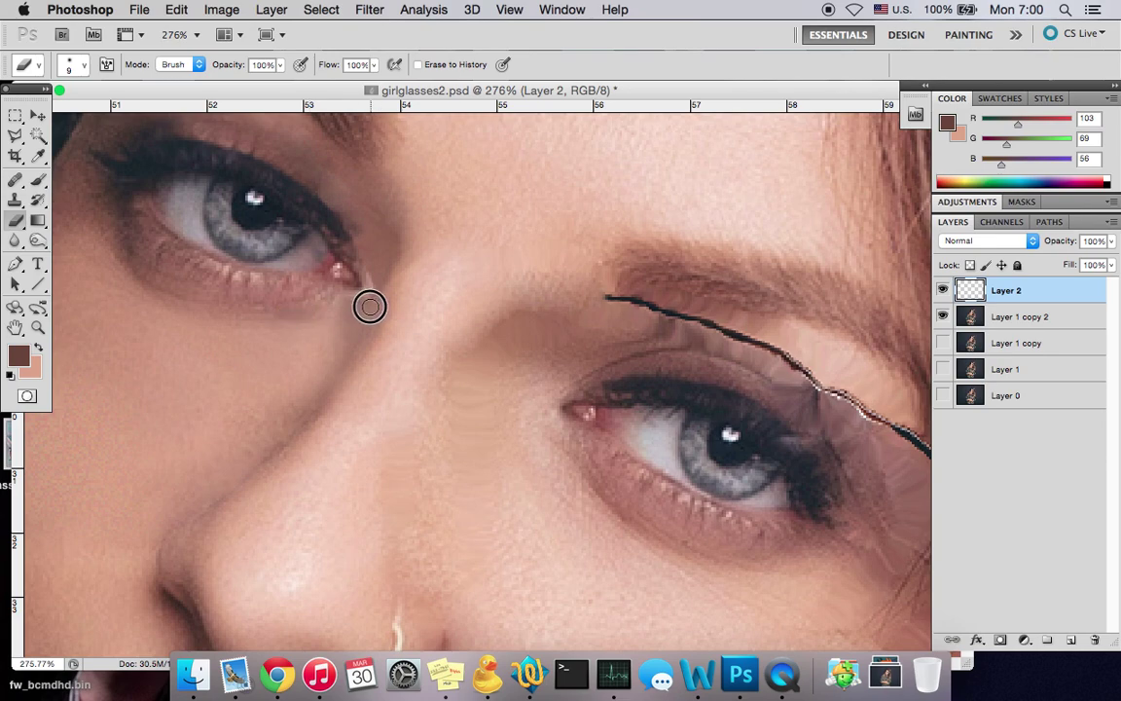
scroll(443, 320, "down", 5)
scroll(425, 303, "up", 6)
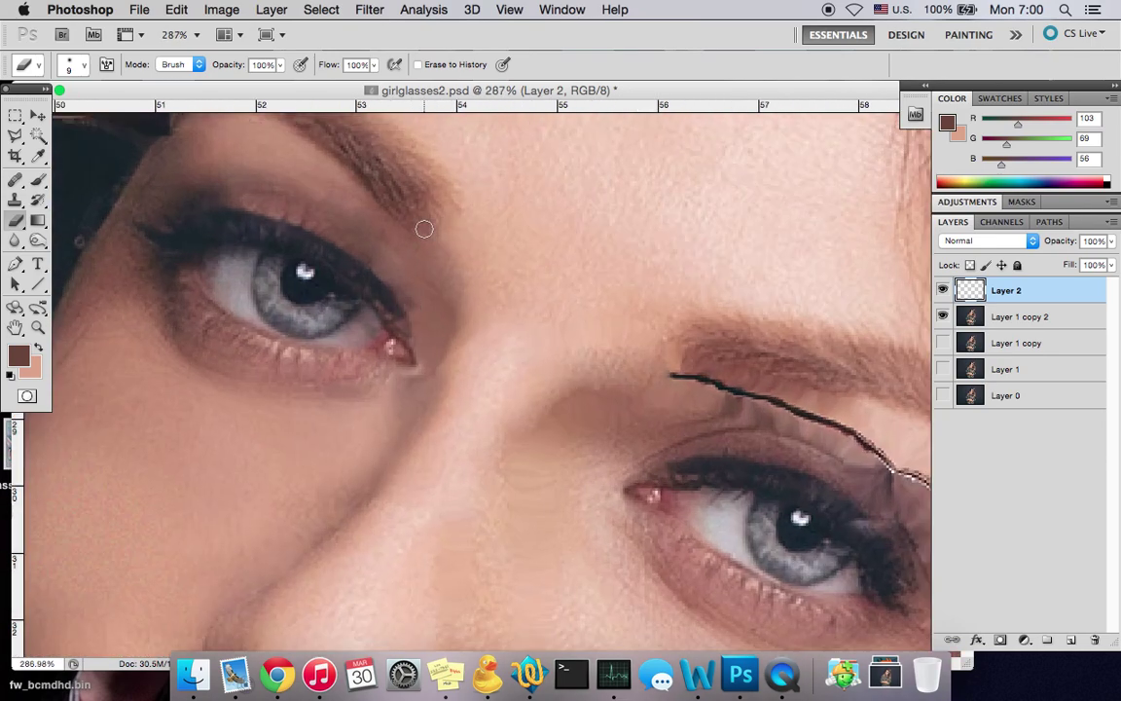
left_click(264, 9)
left_click(311, 563)
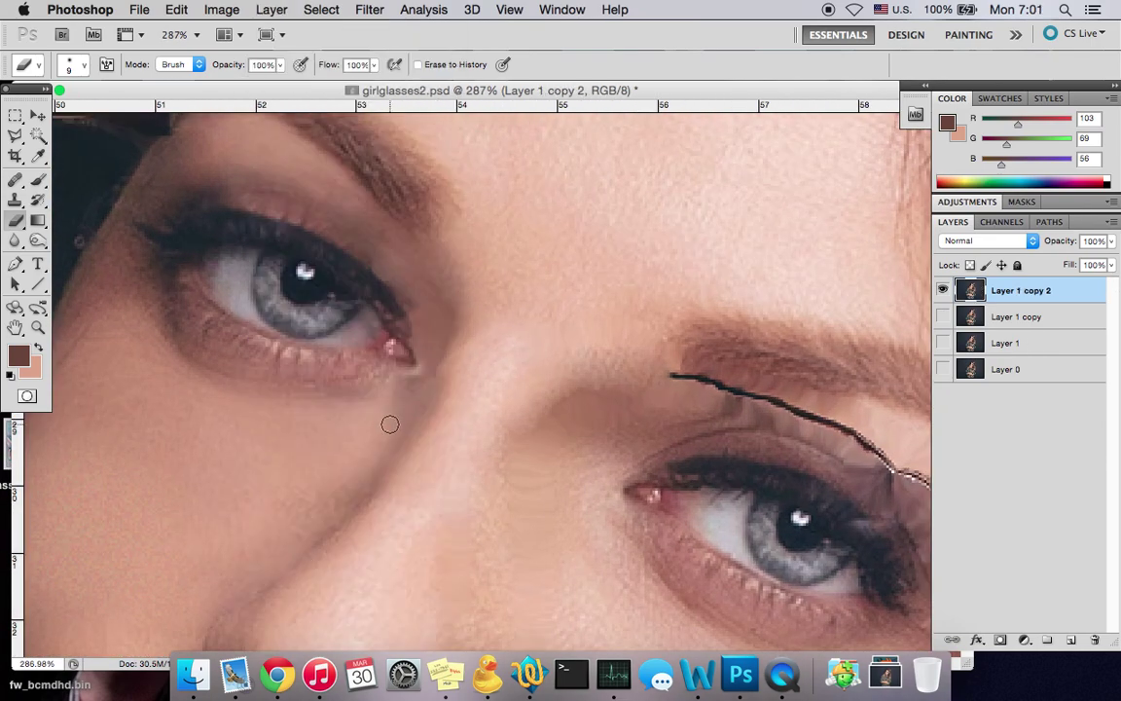
Clean up the light spot under the left-hand eye's inner corner using the Healing Brush at 5 px
key("j")
scroll(417, 394, "up", 3)
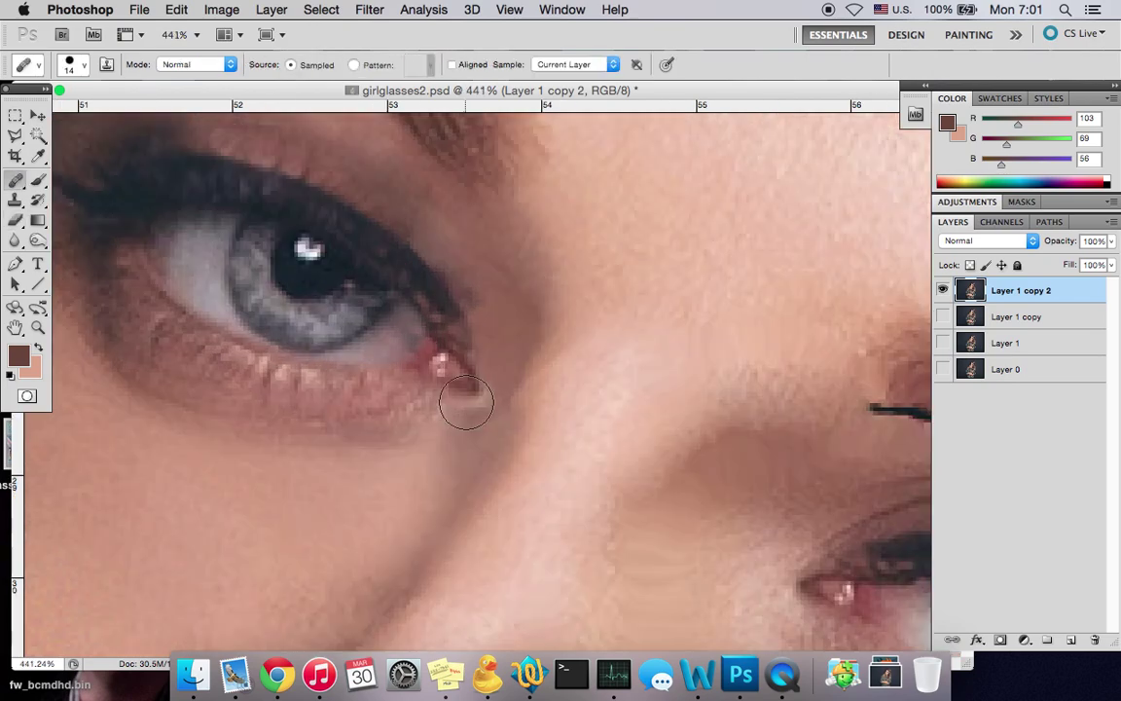
scroll(502, 438, "down", 4)
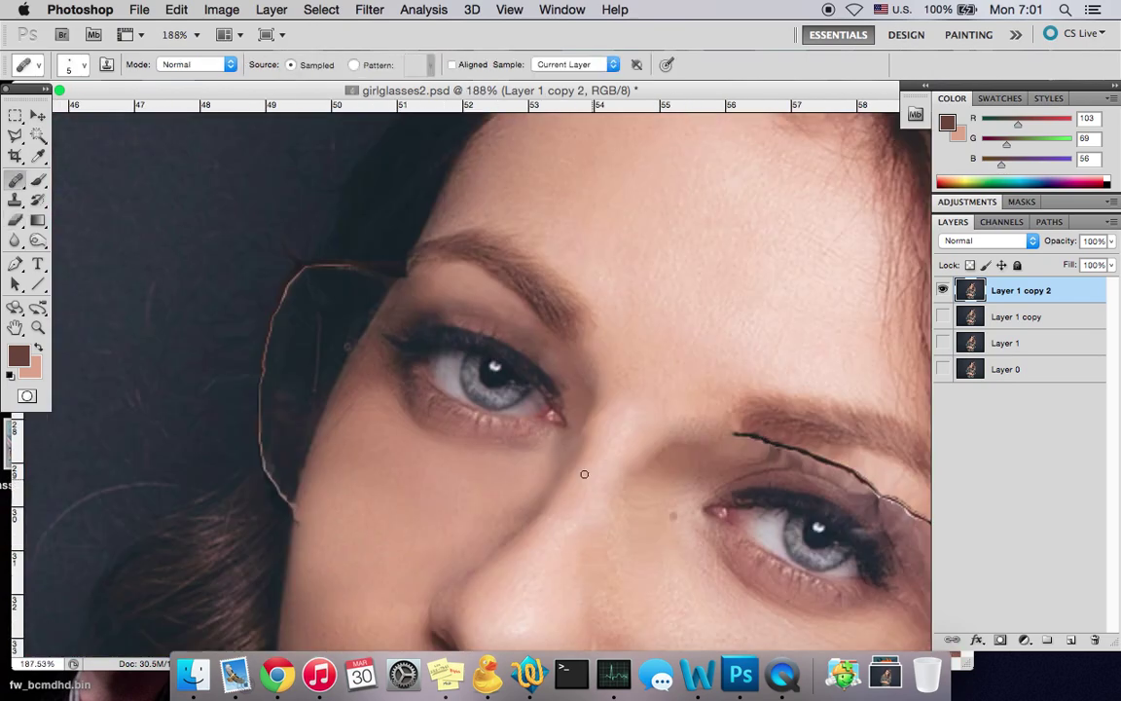
Copy a small rectangle of the right-hand eye's white to a new layer and move it to the left-hand eye's inner corner
key("m")
left_click_drag(777, 547, 703, 499)
key("super+j")
key("v")
left_click_drag(747, 528, 558, 406)
Flip the eye-white patch horizontally and rotate it about 43.6° to match the left-hand eye
left_click(179, 10)
mouse_move(209, 396)
left_click(485, 610)
left_click(178, 9)
left_click(457, 446)
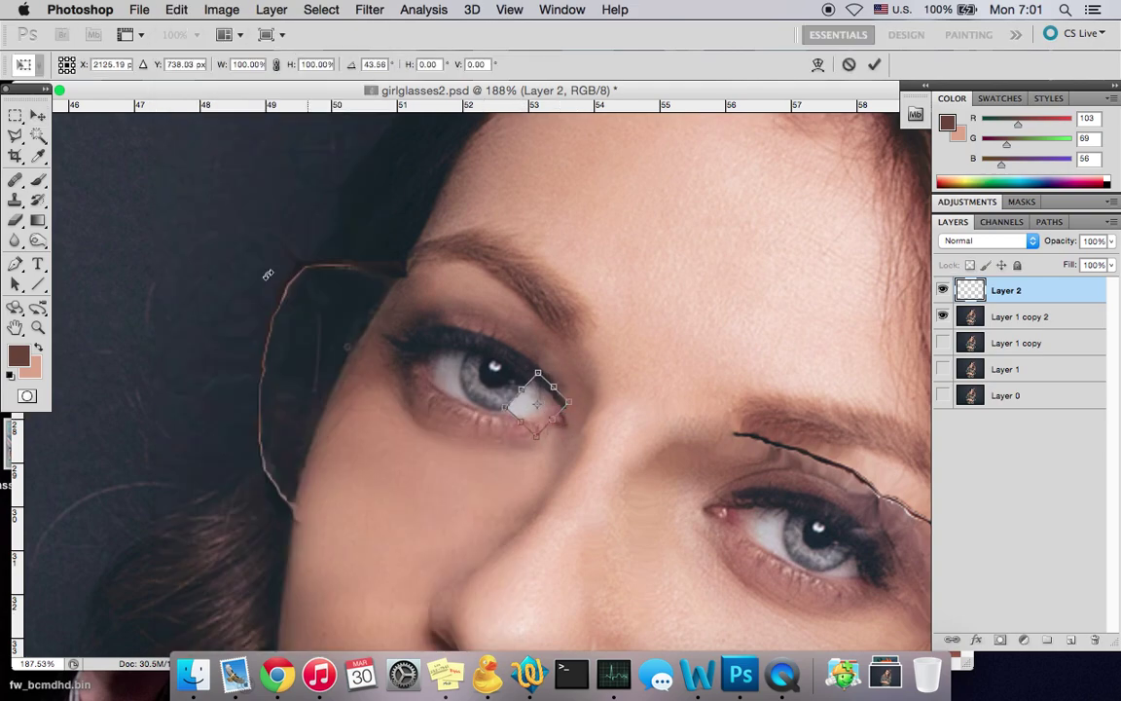
left_click(38, 115)
left_click(748, 287)
Add a reveal-all mask to the eye-white patch and paint black at 15 px and 56% opacity to blend it around the iris
scroll(602, 417, "up", 5)
left_click(272, 10)
mouse_move(331, 231)
left_click(499, 231)
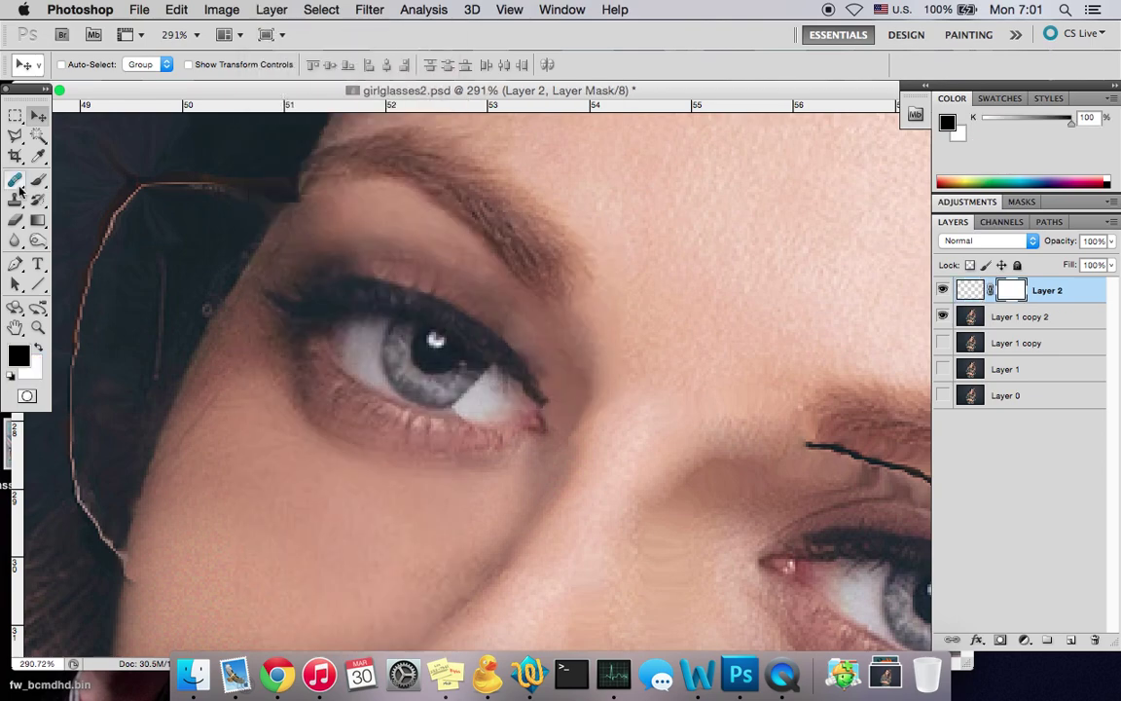
left_click(37, 181)
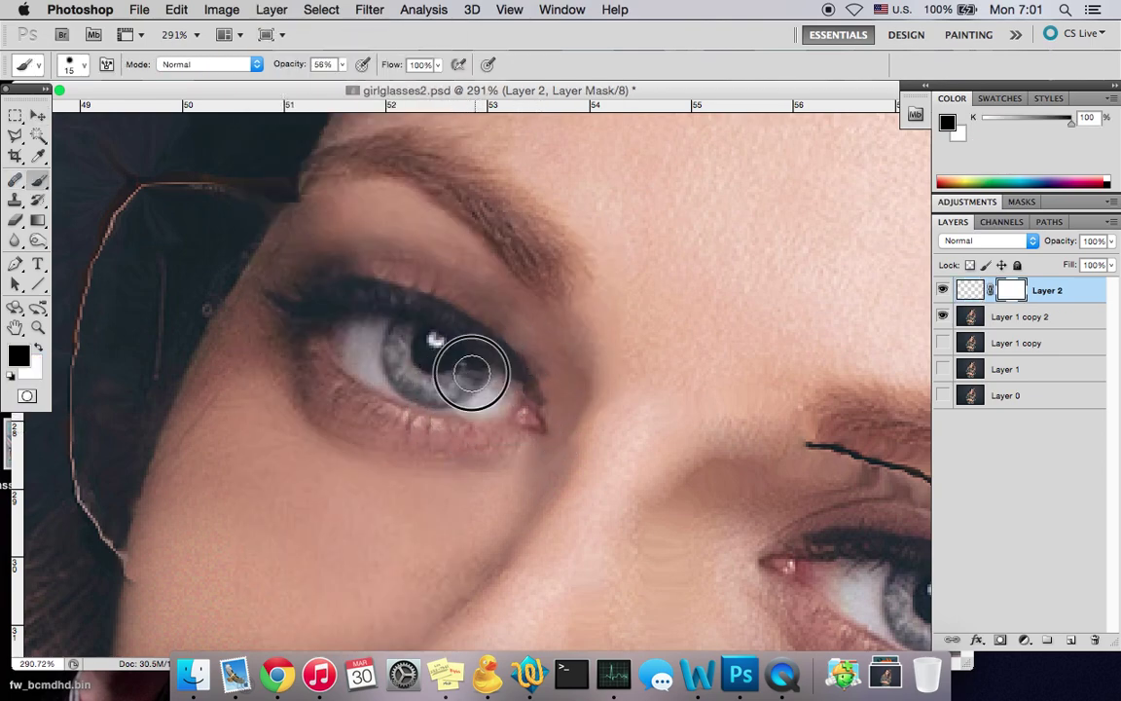
left_click_drag(470, 373, 447, 390)
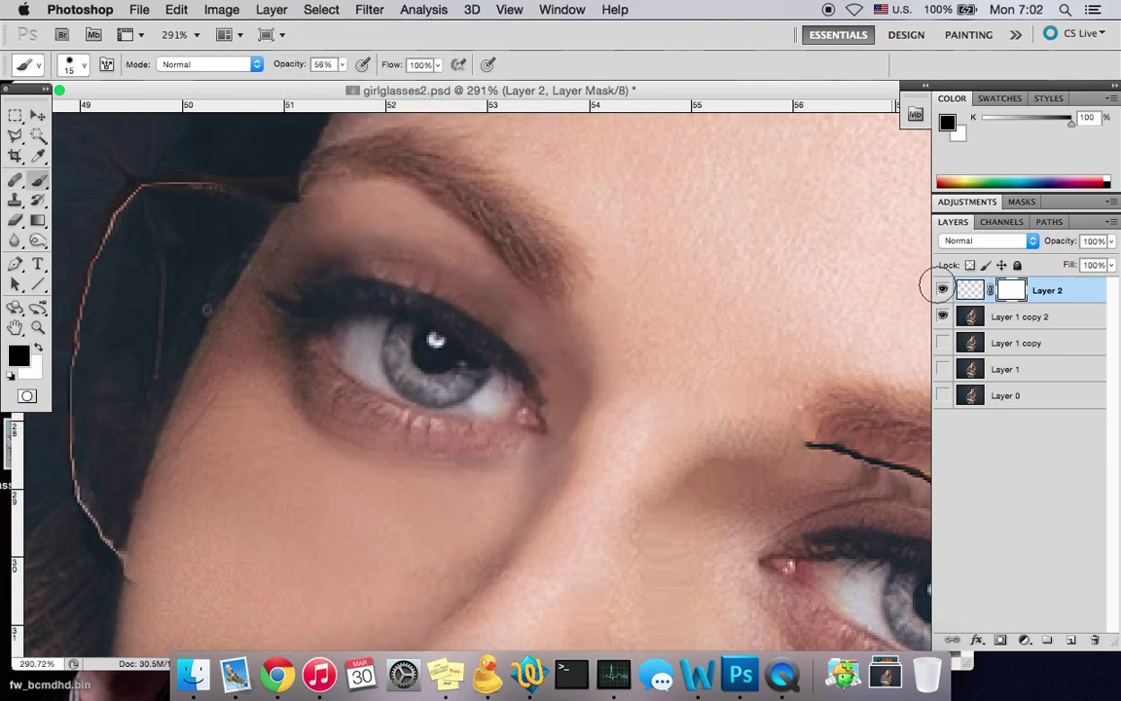
Darken the eye-white patch to brightness -29
left_click(971, 290)
left_click(222, 10)
mouse_move(250, 63)
left_click(448, 64)
left_click_drag(679, 422, 670, 425)
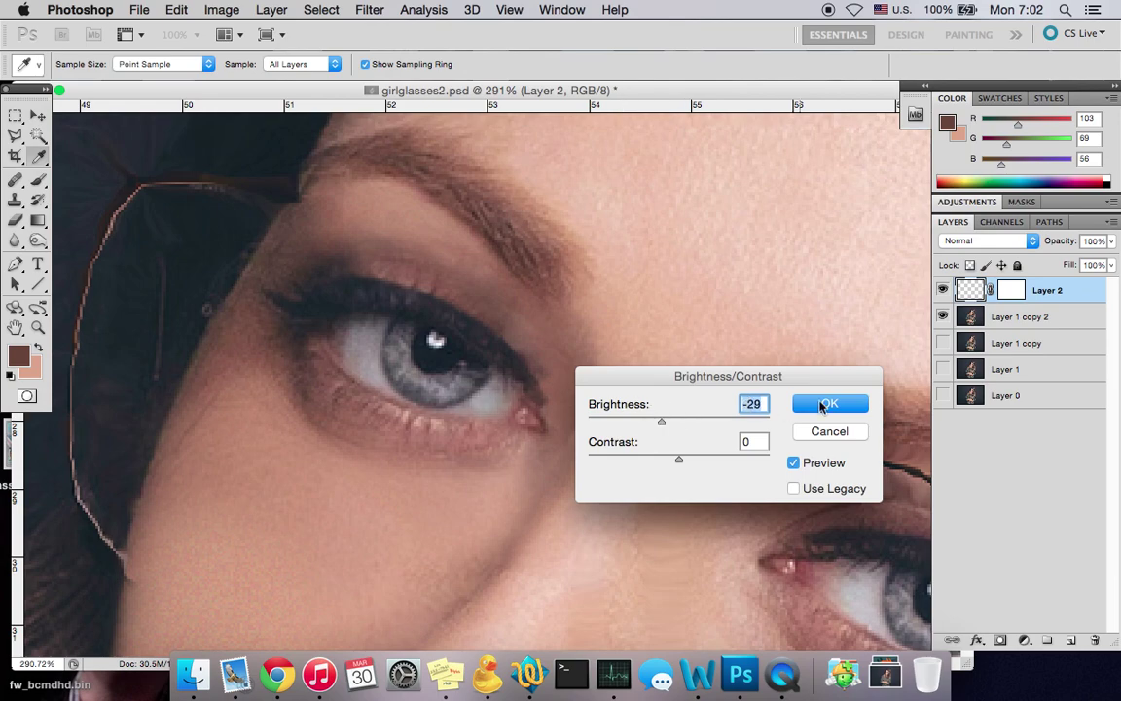
left_click(834, 406)
Reduce the eye-white patch layer's opacity slightly and merge it into Layer 1 copy 2
left_click(1112, 241)
left_click_drag(1108, 261, 1092, 261)
left_click(271, 9)
left_click(306, 568)
Examine the retouched eyes and the remaining frame lines at several magnifications
scroll(543, 326, "down", 5)
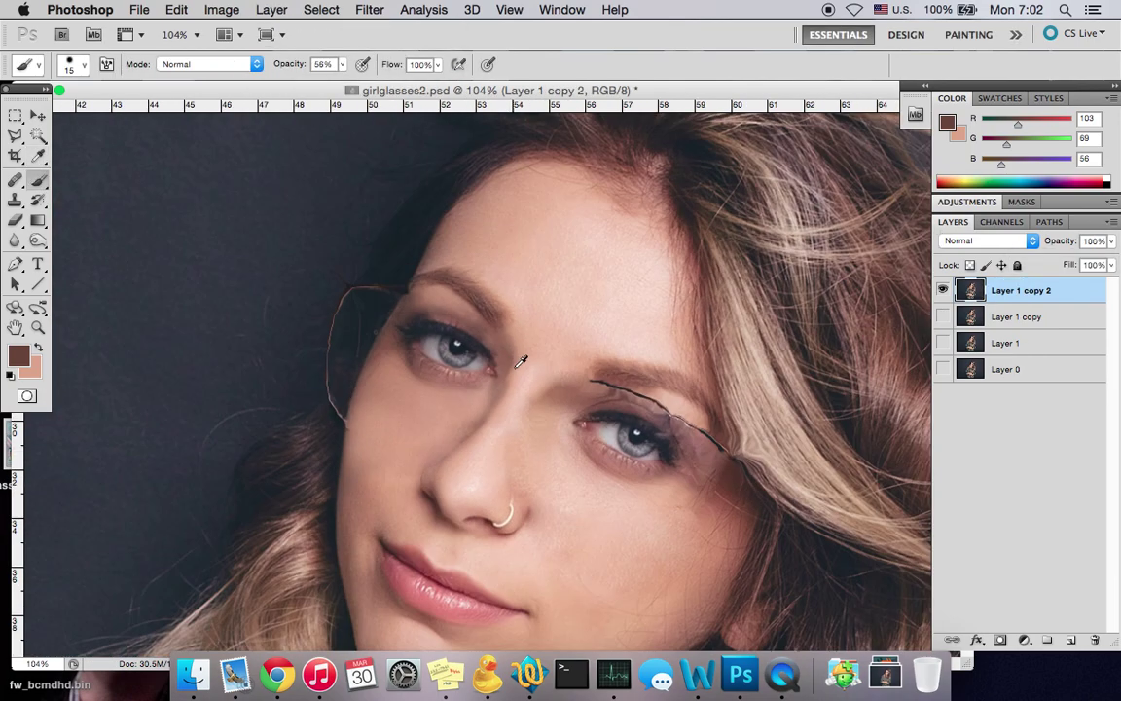
scroll(516, 380, "down", 5)
scroll(514, 402, "up", 8)
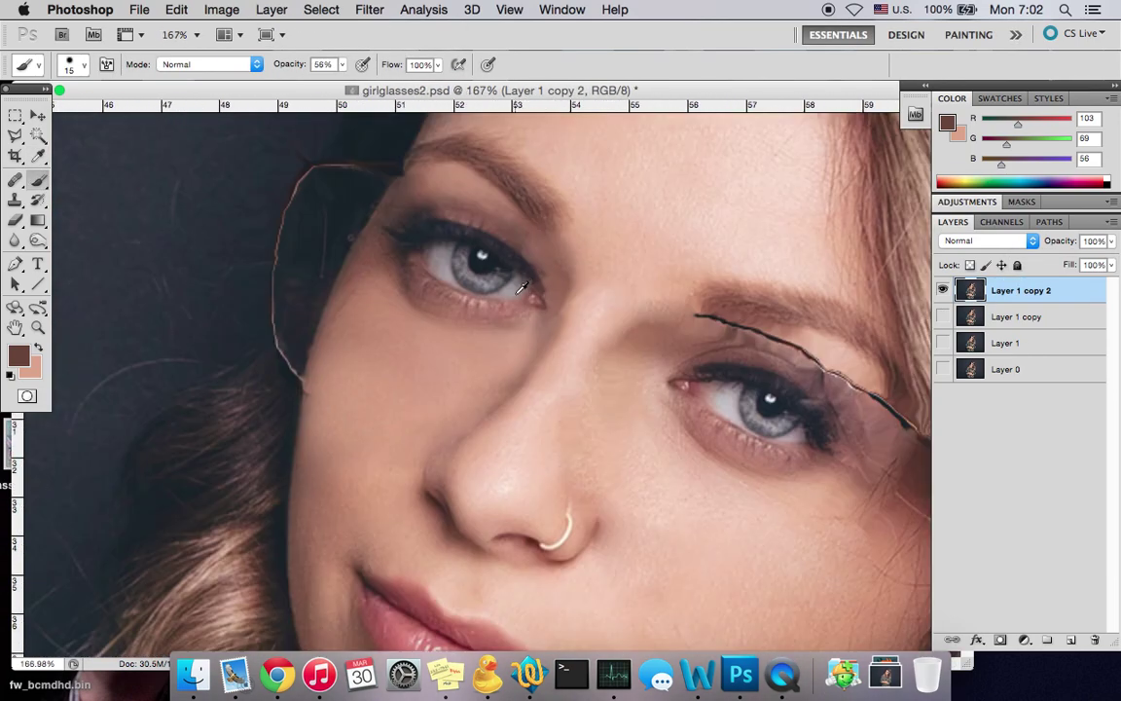
scroll(524, 288, "down", 5)
scroll(371, 258, "up", 5)
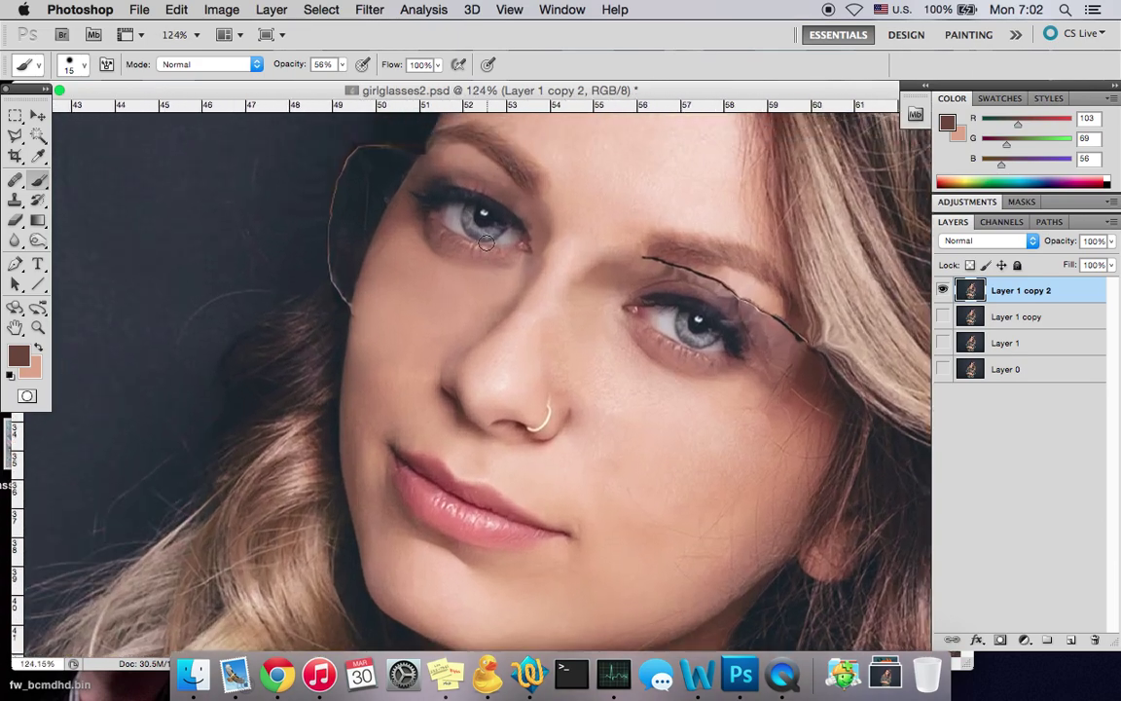
scroll(462, 253, "up", 3)
scroll(304, 293, "up", 5)
scroll(326, 331, "up", 3)
scroll(404, 266, "down", 5)
scroll(424, 256, "up", 3)
Remove the frame outline beside the left-hand eye using the Spot Healing Brush at 7 px with Content-Aware
key("j")
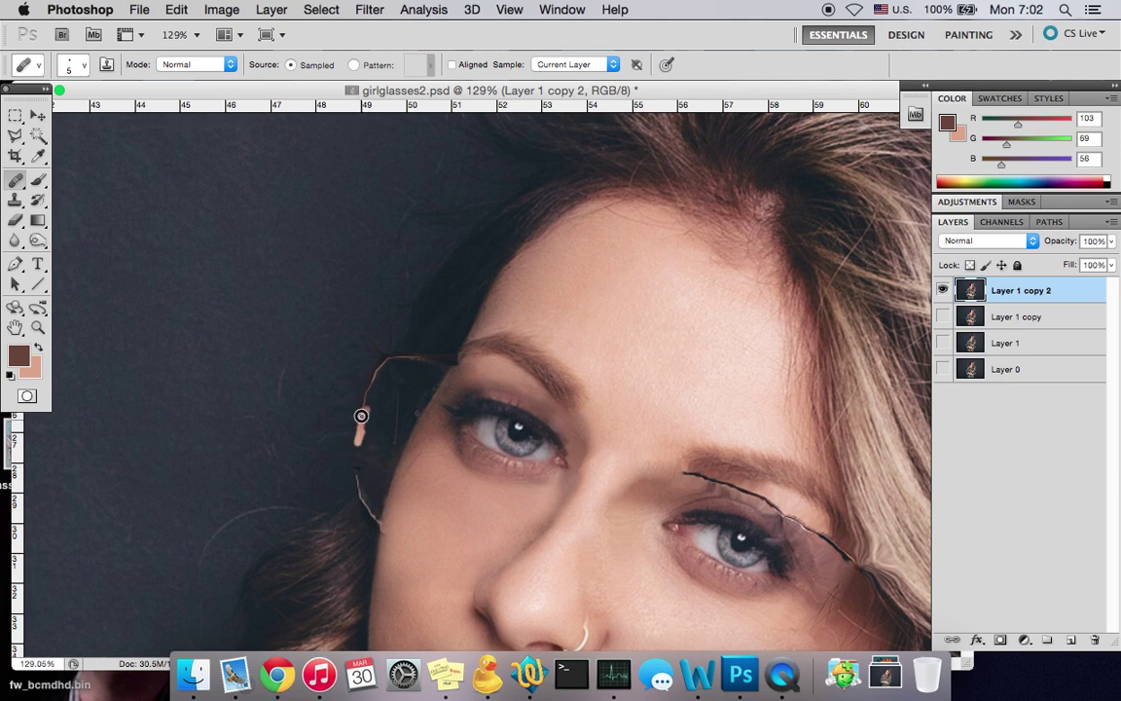
left_click(17, 181)
left_click(73, 161)
right_click(361, 452)
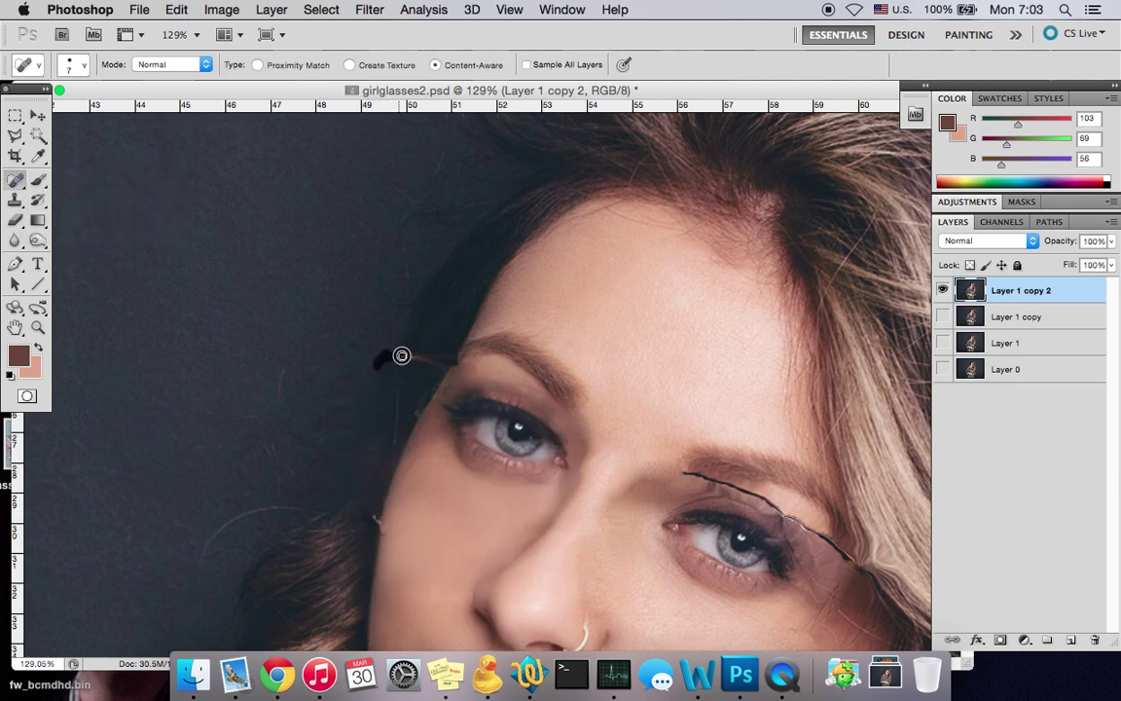
Remove the dark frame line above the right-hand eye with the content-aware Spot Healing Brush
scroll(762, 485, "up", 5)
mouse_move(556, 431)
left_mouse_down()
mouse_move(732, 482)
mouse_move(820, 543)
left_mouse_up()
scroll(872, 545, "right", 5)
scroll(873, 546, "down", 3)
mouse_move(545, 413)
left_mouse_down()
mouse_move(638, 487)
mouse_move(568, 416)
left_mouse_up()
scroll(566, 428, "down", 3)
scroll(558, 460, "down", 3)
scroll(325, 394, "up", 3)
scroll(341, 545, "down", 2)
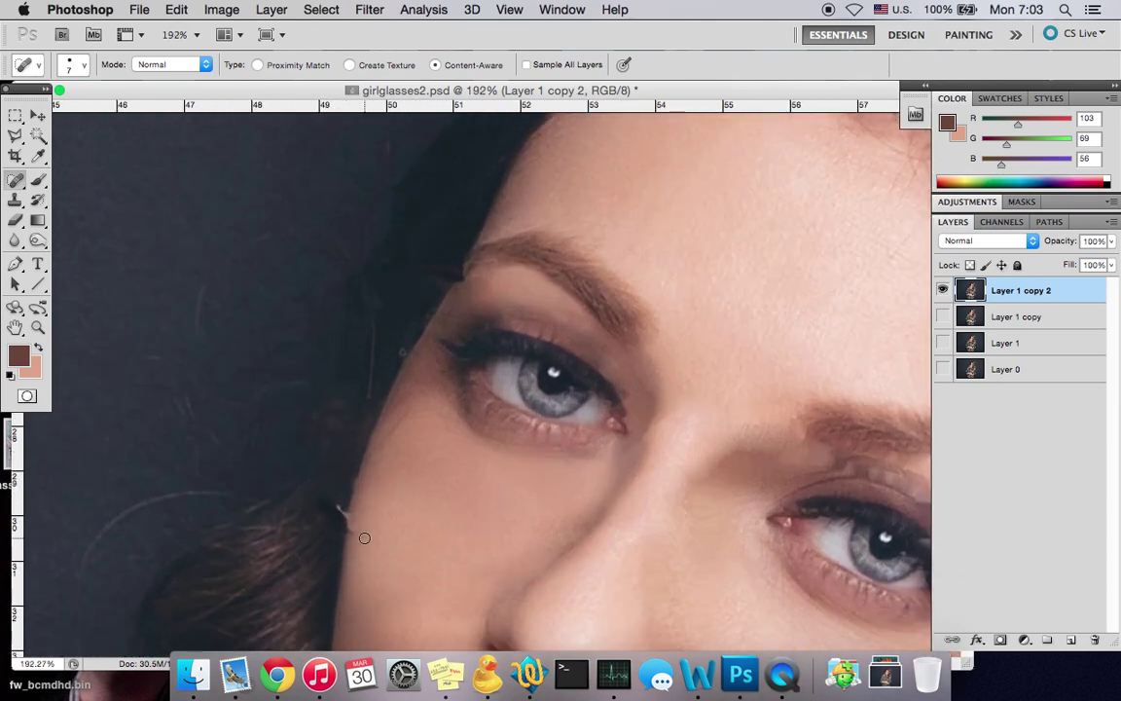
scroll(411, 490, "up", 2)
scroll(553, 505, "down", 3)
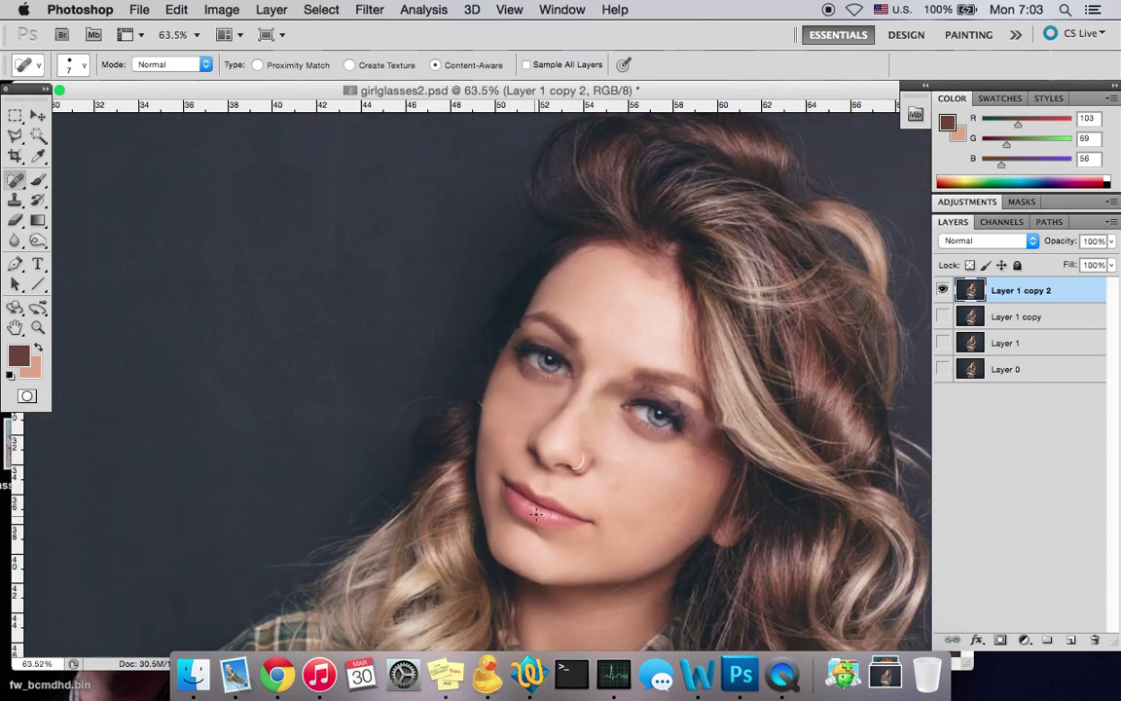
Copy a lassoed area of background and dark hair beside the forehead to a new layer and move it down beside the left-hand eye
scroll(514, 344, "up", 1)
scroll(514, 344, "up", 2)
key("l")
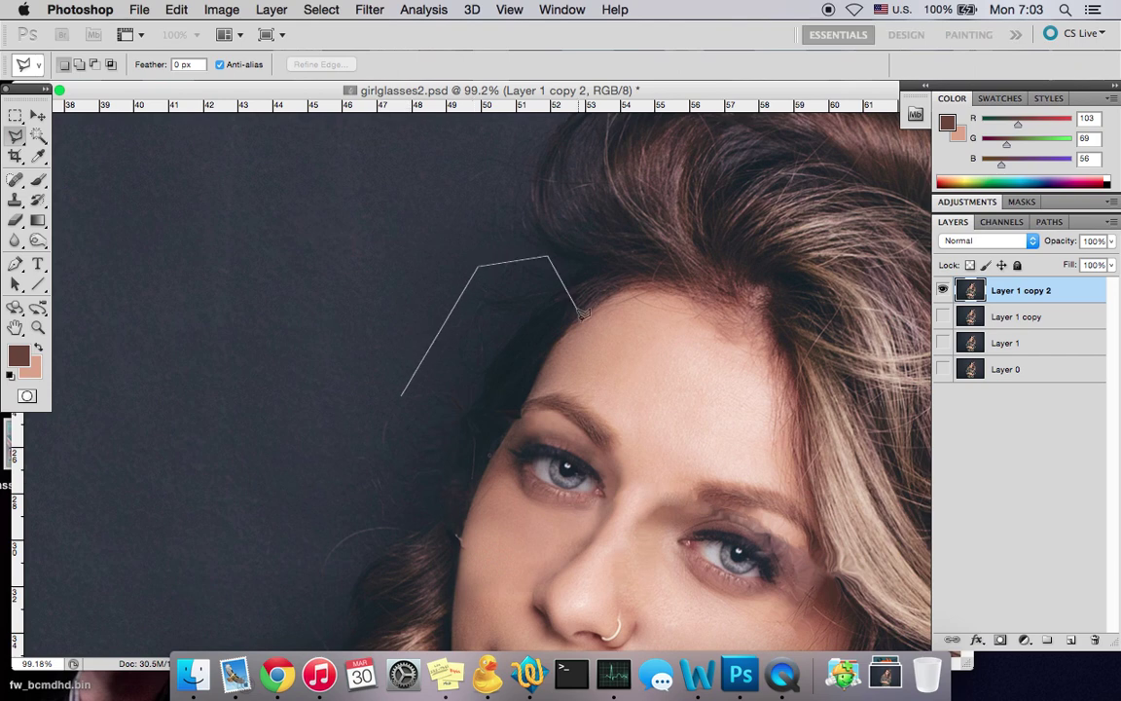
left_click(409, 392)
key("super+j")
left_click(37, 115)
left_click_drag(493, 419, 433, 525)
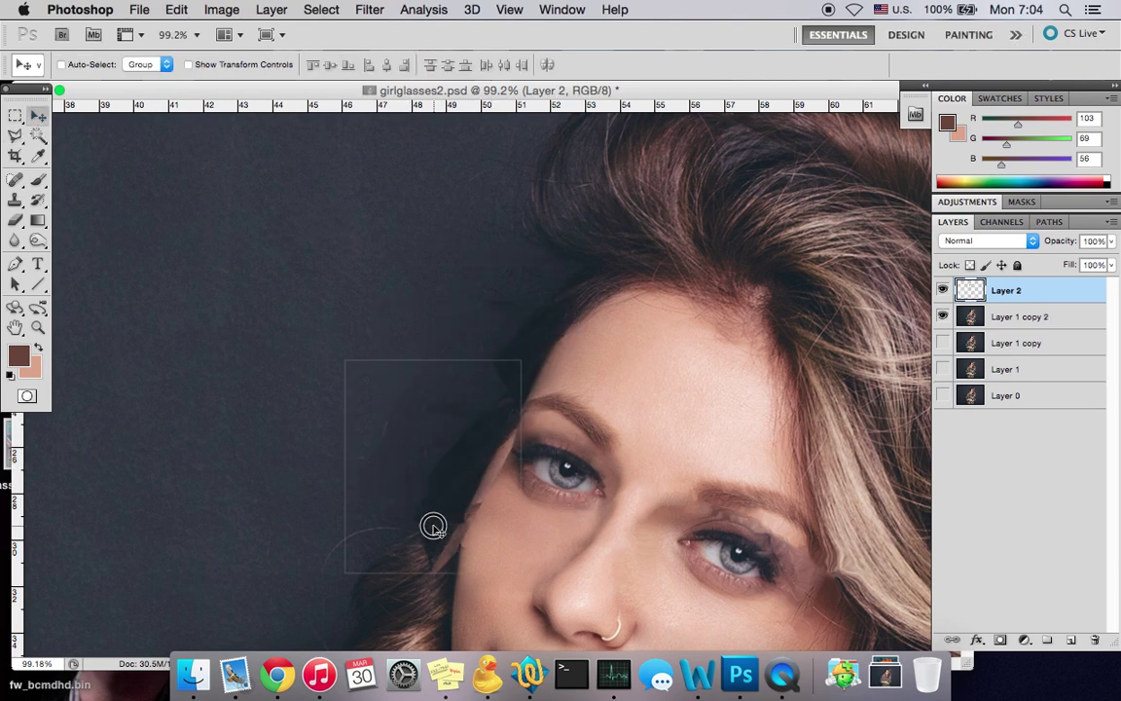
Rotate the copied hair and background patch about -12.7° to follow the edge of the face
left_click(176, 10)
left_click(290, 381)
mouse_move(513, 355)
left_mouse_down()
mouse_move(483, 347)
mouse_move(511, 408)
mouse_move(513, 455)
mouse_move(497, 353)
mouse_move(500, 408)
left_mouse_up()
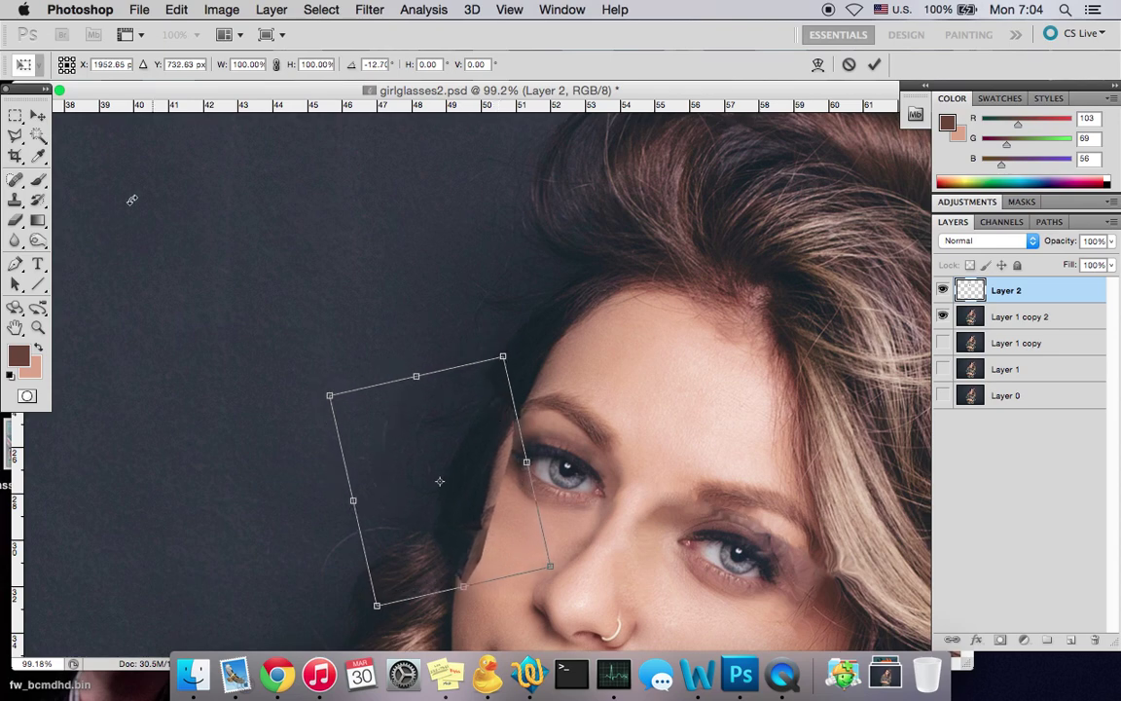
key("Return")
key("w")
Darken the hair patch to brightness -6 and add a reveal-all layer mask to it
left_click(221, 9)
mouse_move(251, 64)
left_click(415, 64)
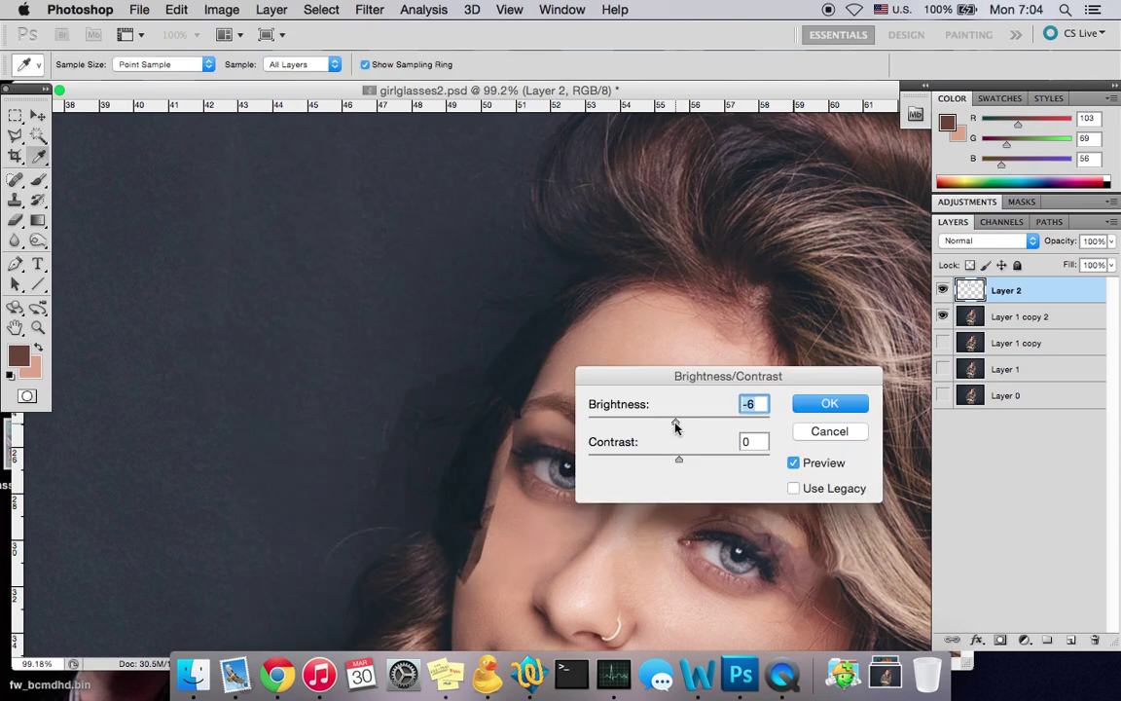
left_click(830, 403)
left_click(271, 9)
mouse_move(359, 237)
left_click(505, 230)
Blend the hair patch along the face edge by painting black on its mask at 53 px and 56% opacity
left_click(38, 179)
right_click(256, 262)
left_click_drag(292, 297, 310, 297)
mouse_move(495, 623)
left_mouse_down()
mouse_move(500, 478)
mouse_move(526, 441)
mouse_move(477, 562)
mouse_move(533, 408)
mouse_move(385, 448)
mouse_move(426, 373)
left_mouse_up()
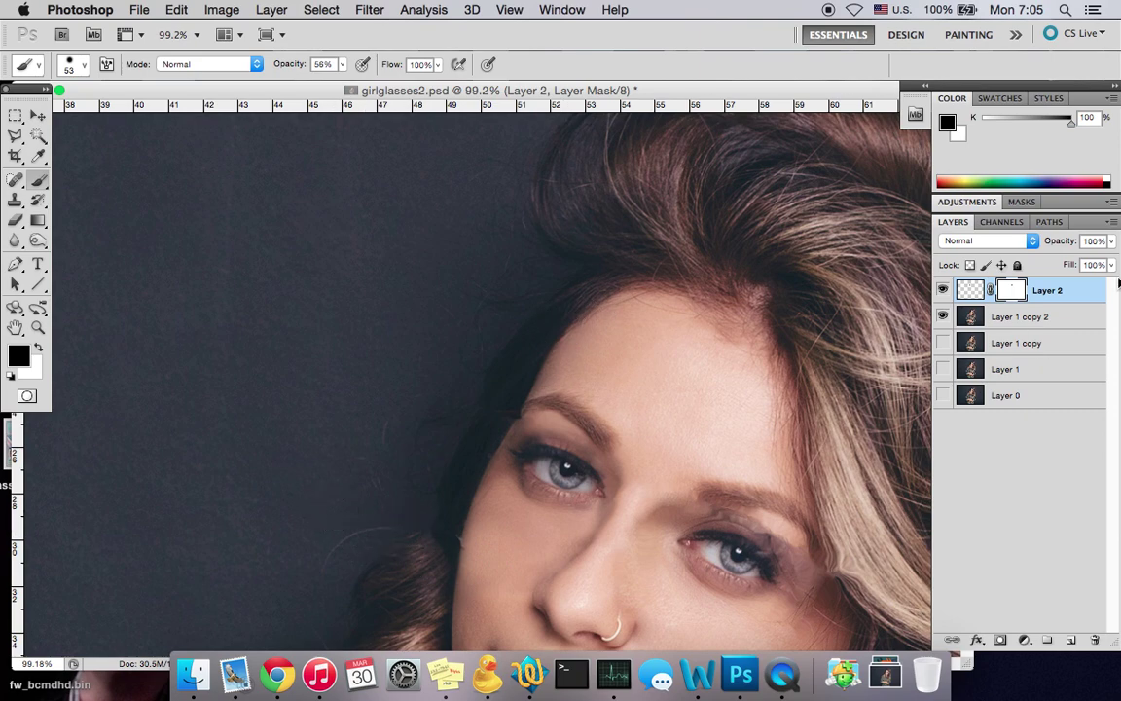
Set the hair patch layer's opacity to 79% and compare the image with and without it
left_click(1112, 242)
left_click_drag(1108, 263, 1087, 263)
left_click(944, 295)
scroll(573, 524, "down", 5)
scroll(516, 382, "up", 6)
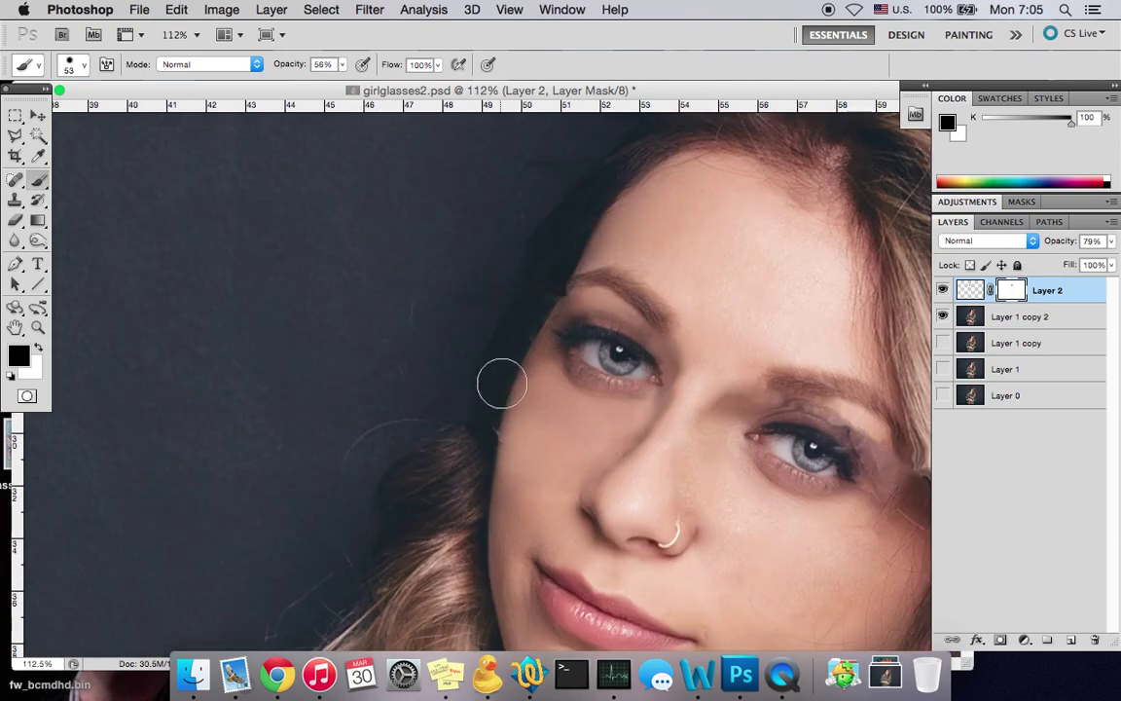
Merge the hair patch down and copy a rectangular area along the hair and face edge onto a new layer
left_click(272, 10)
left_click(268, 573)
scroll(718, 346, "down", 4)
left_click(16, 116)
left_click_drag(618, 192, 564, 532)
key("super+j")
Transform the copied hair patch to line up with the hair beside the temple
key("v")
left_click(177, 9)
mouse_move(201, 393)
left_click(413, 470)
left_click_drag(588, 413, 573, 434)
key("Return")
Lower the new hair patch's brightness to match the surrounding hair and background
left_click(222, 9)
mouse_move(250, 63)
left_click(408, 68)
left_click_drag(679, 421, 663, 422)
left_click_drag(699, 377, 830, 285)
key("Return")
Add a reveal-all mask to the hair patch and blend its edges by painting black at 53 px and 56% opacity
scroll(591, 526, "up", 5)
left_click(271, 10)
mouse_move(299, 230)
left_click(492, 231)
left_click(38, 180)
mouse_move(465, 503)
left_mouse_down()
mouse_move(462, 455)
mouse_move(527, 554)
mouse_move(564, 333)
left_mouse_up()
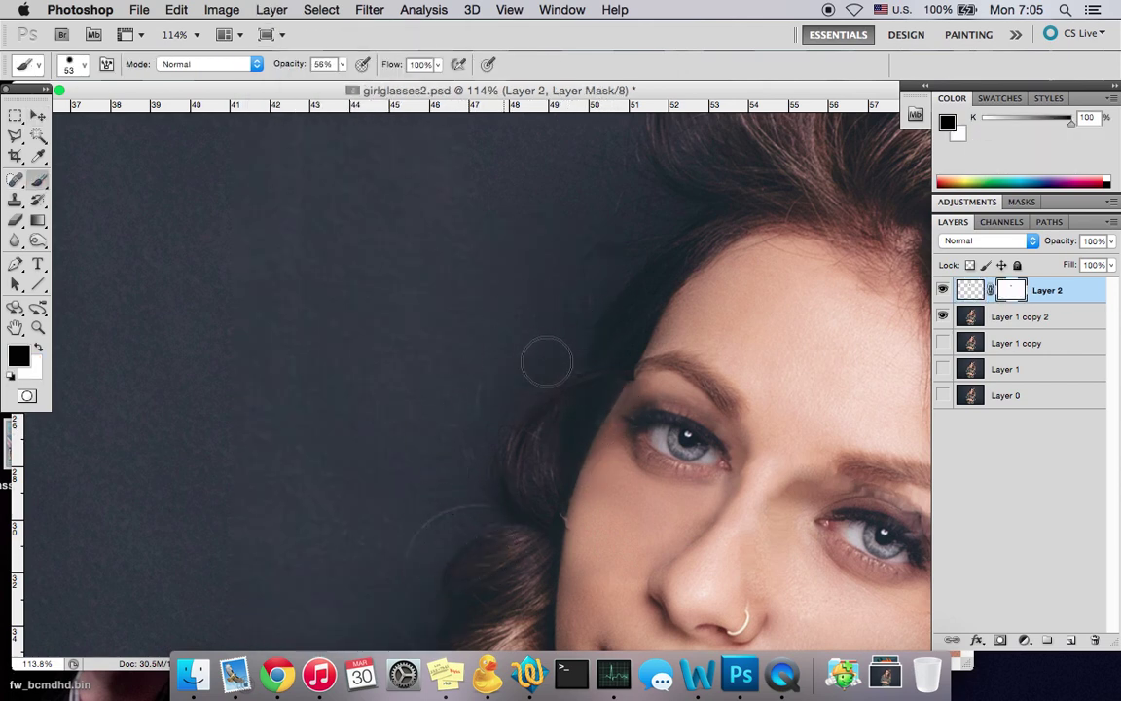
Set the hair patch layer's opacity to 67% and merge it down into the portrait layer
left_click(1111, 241)
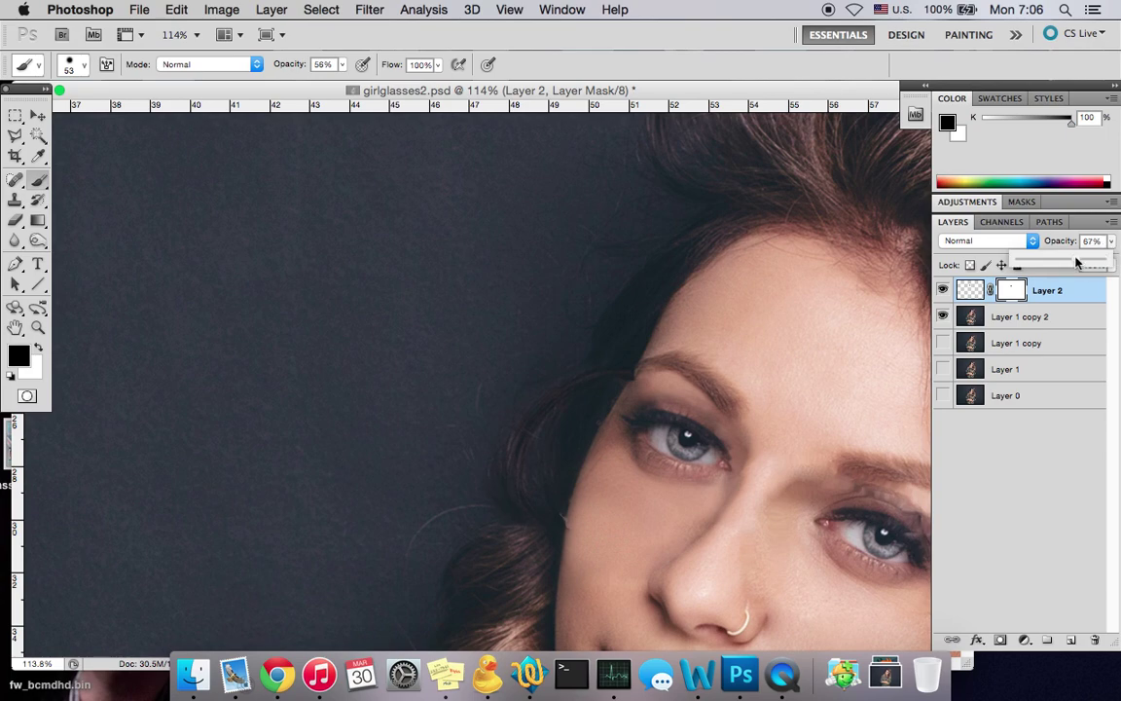
left_click(553, 531)
scroll(688, 521, "down", 8)
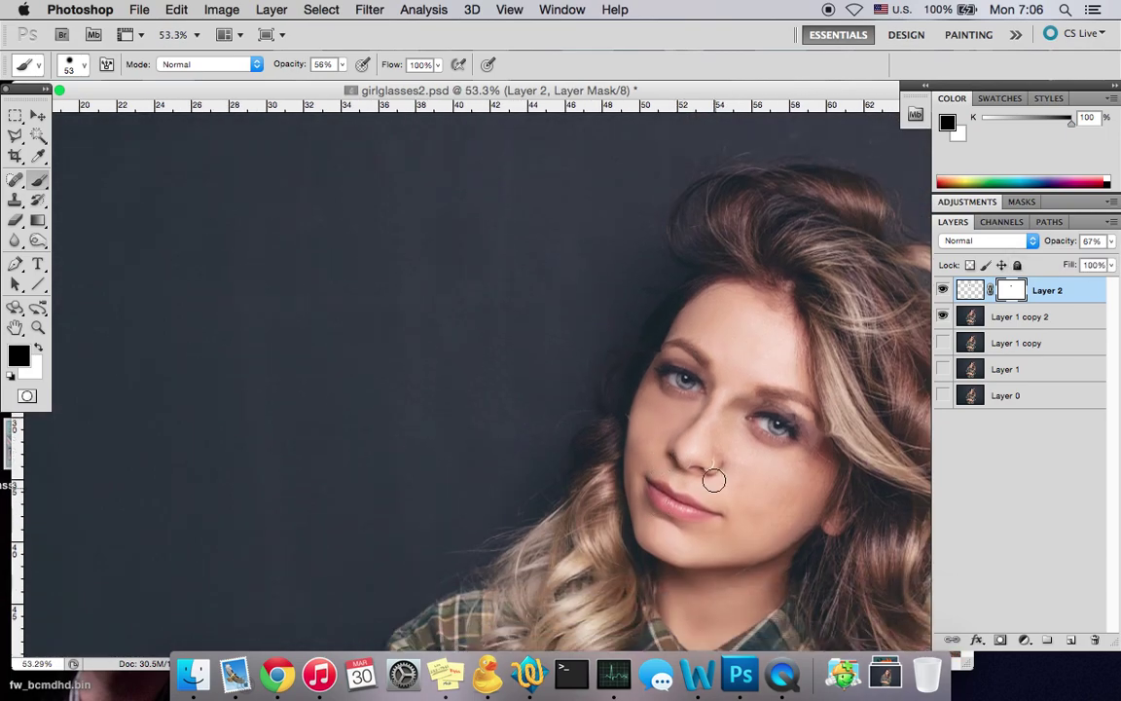
left_click(272, 10)
left_click(371, 573)
Copy a rectangular strip of the cheek edge onto a new layer and place it over the mark below the temple
scroll(646, 463, "up", 4)
left_click(21, 117)
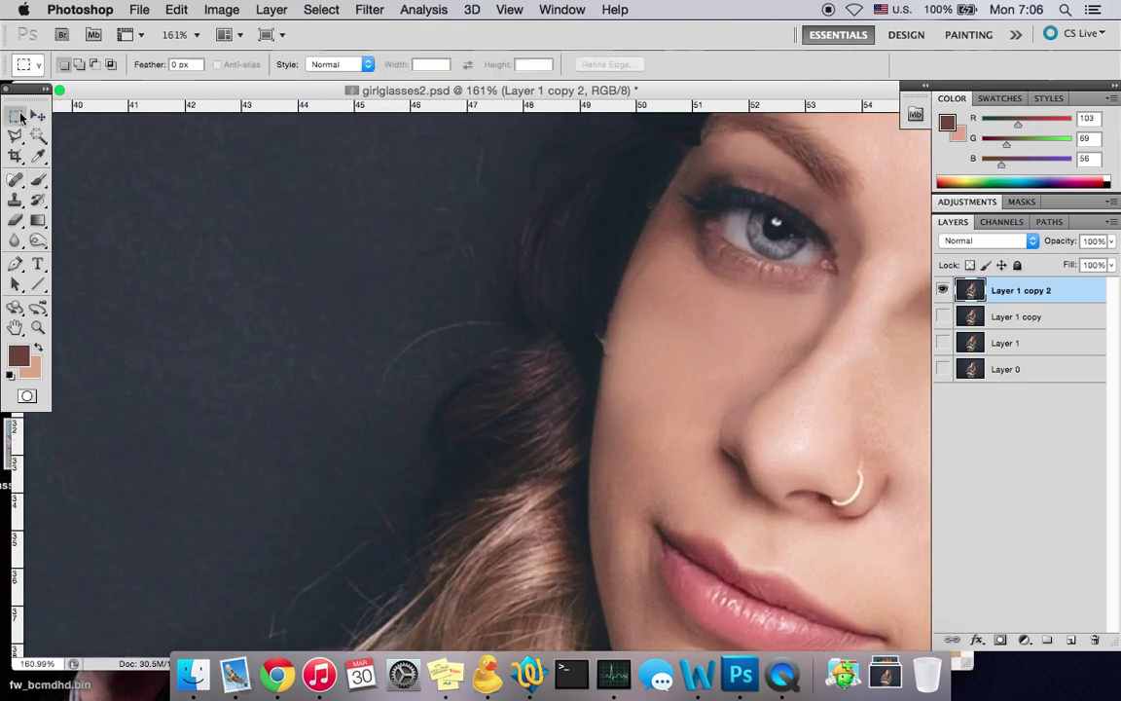
key("ctrl+j")
left_click_drag(670, 489, 684, 407)
Rotate the cheek-edge patch about 3° to follow the outline of the face
left_click(176, 9)
left_click(200, 378)
left_click_drag(655, 295, 644, 305)
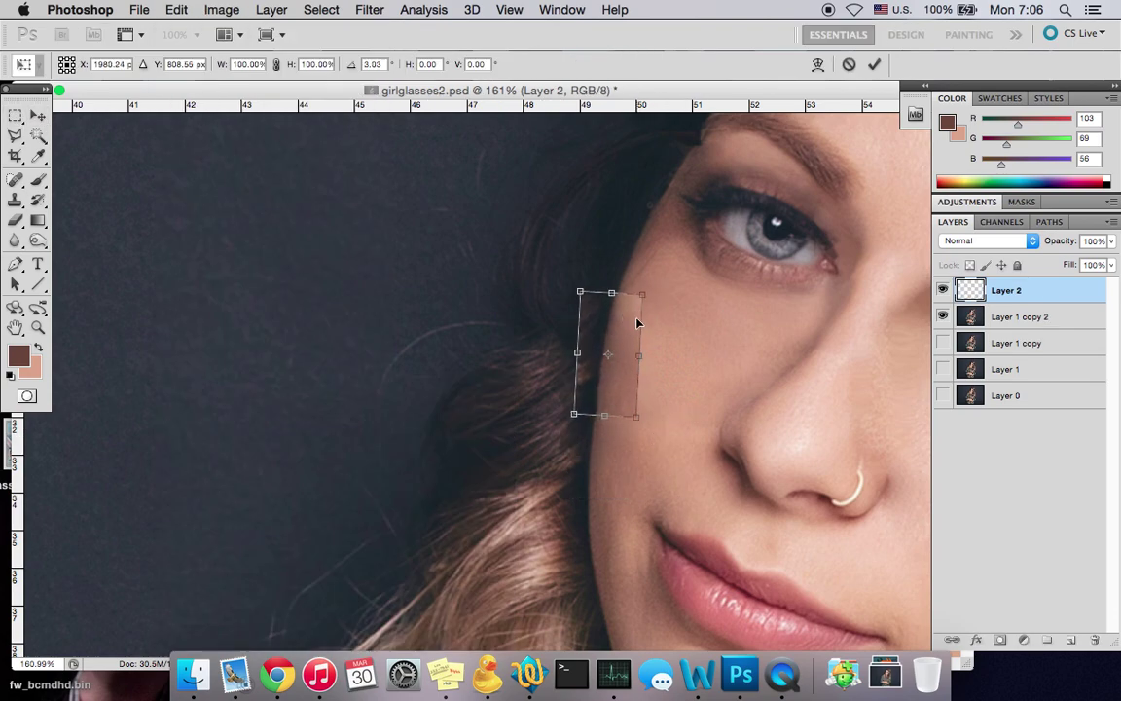
key("Return")
key("v")
left_click(177, 9)
mouse_move(340, 395)
left_click(437, 444)
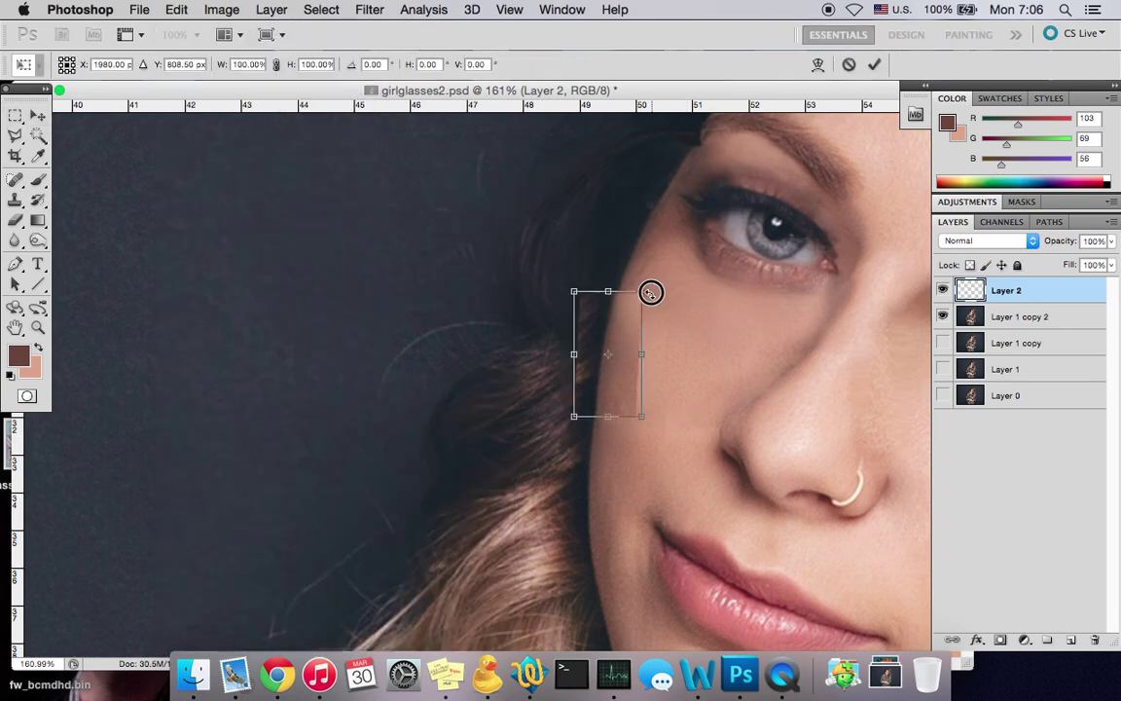
left_click_drag(651, 293, 652, 294)
left_click(38, 115)
left_click(735, 253)
Adjust the cheek-edge patch's brightness to match the surrounding skin
left_click(222, 8)
mouse_move(292, 62)
left_click(526, 64)
left_click(961, 309)
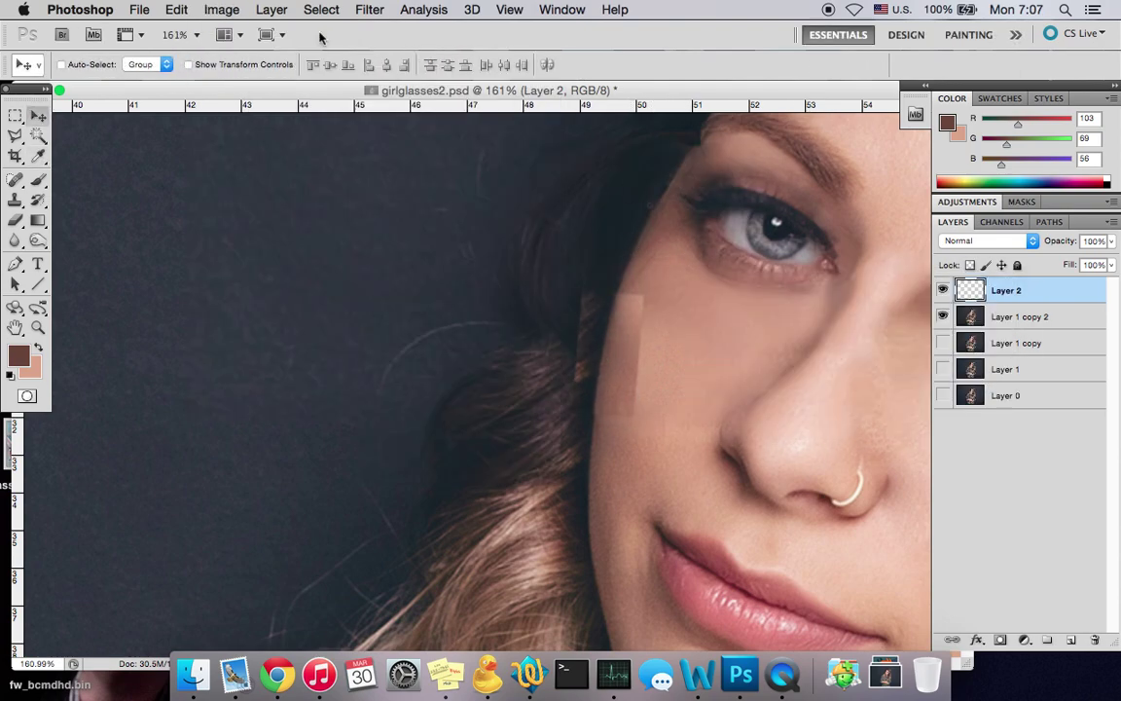
Add a reveal-all mask to the cheek-edge patch and blend its borders by painting black at 53 px and 56% opacity
left_click(220, 9)
mouse_move(271, 10)
mouse_move(312, 230)
left_click(494, 232)
left_click(34, 181)
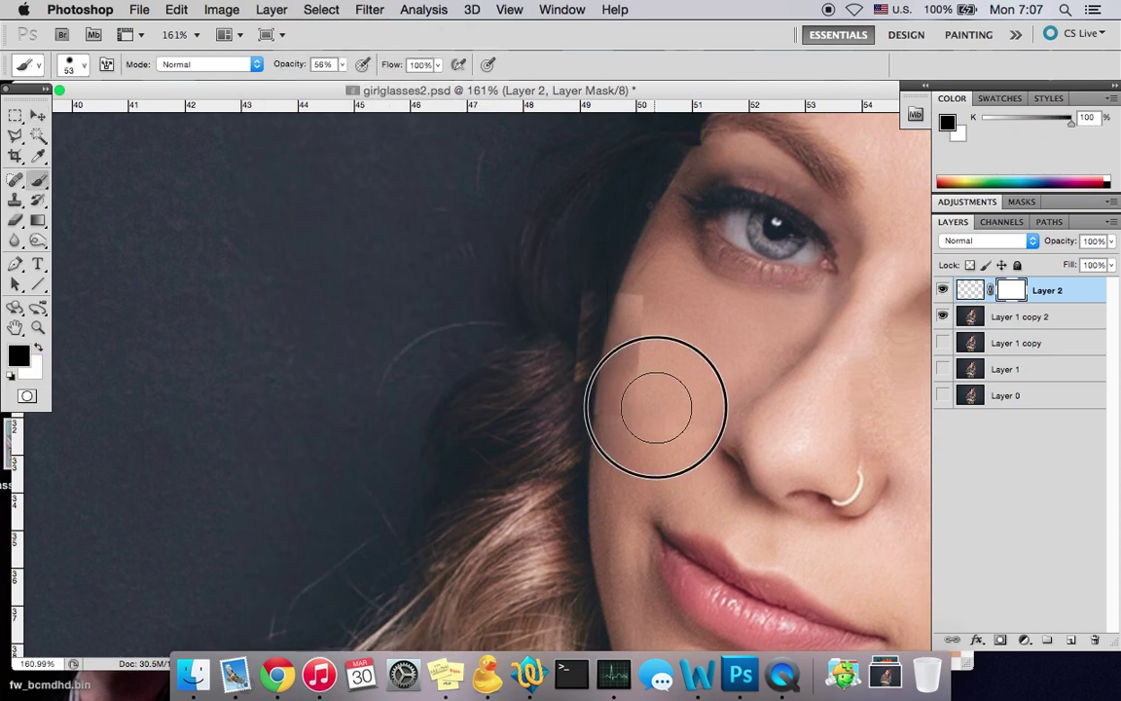
mouse_move(661, 327)
left_mouse_down()
mouse_move(638, 418)
mouse_move(559, 351)
mouse_move(559, 376)
mouse_move(612, 465)
mouse_move(591, 436)
mouse_move(640, 273)
left_mouse_up()
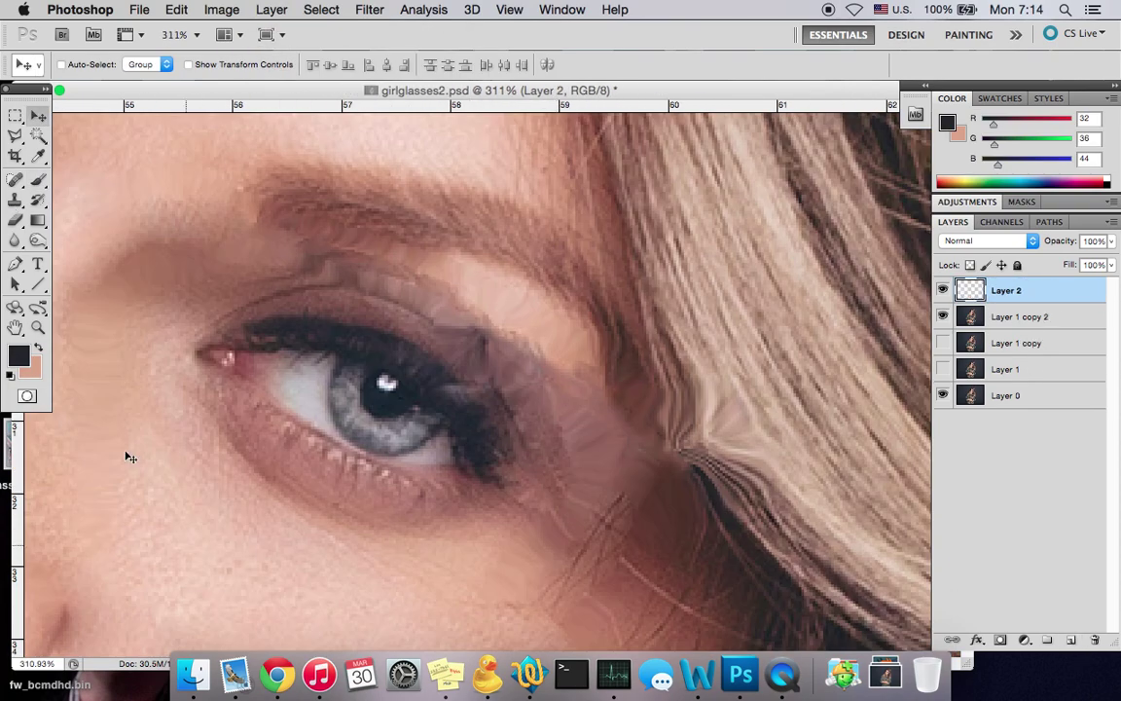
Paint the hair-side eye's lid fold brown (RGB 140, 94, 78) and the area under its brow light (219, 166, 134) at 12 px, 56% opacity
left_click(18, 357)
key("Return")
left_click(39, 181)
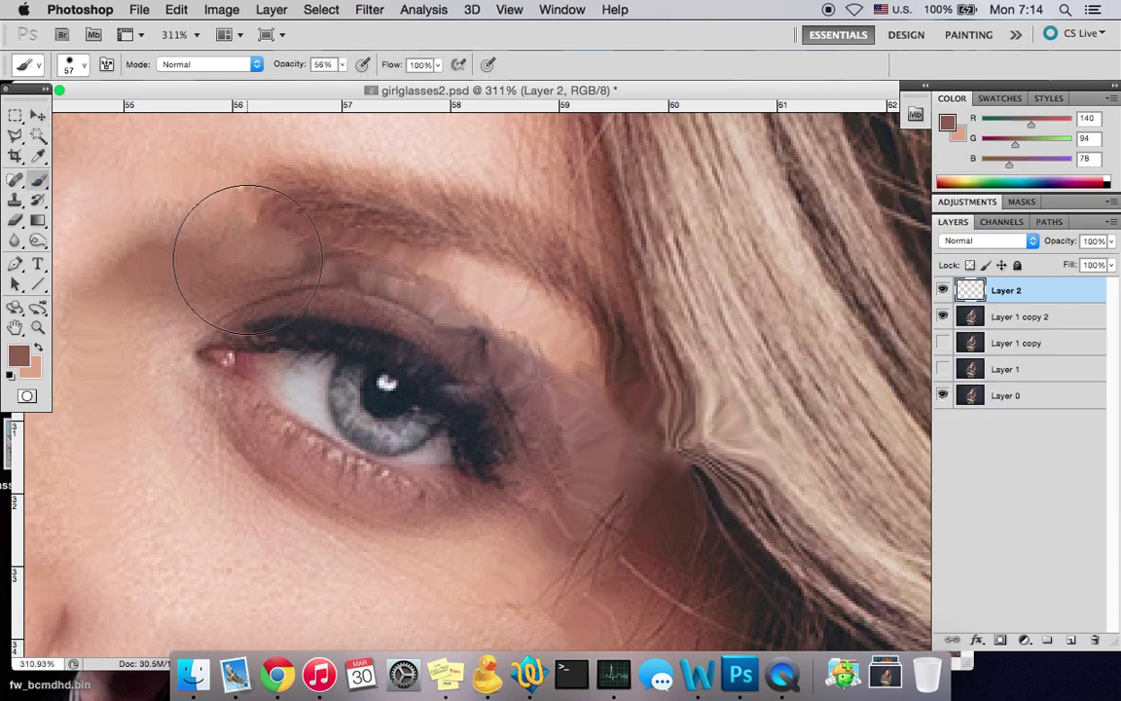
right_click(506, 297)
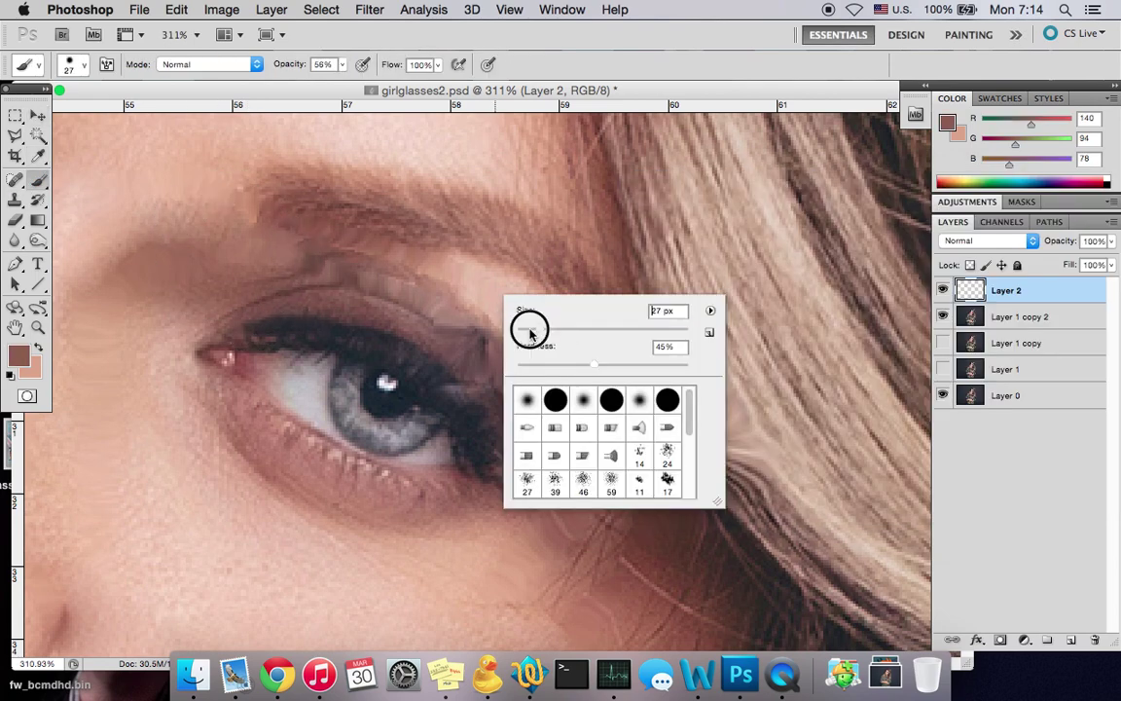
left_click_drag(529, 331, 526, 331)
left_click(258, 285)
left_click_drag(336, 288, 485, 340)
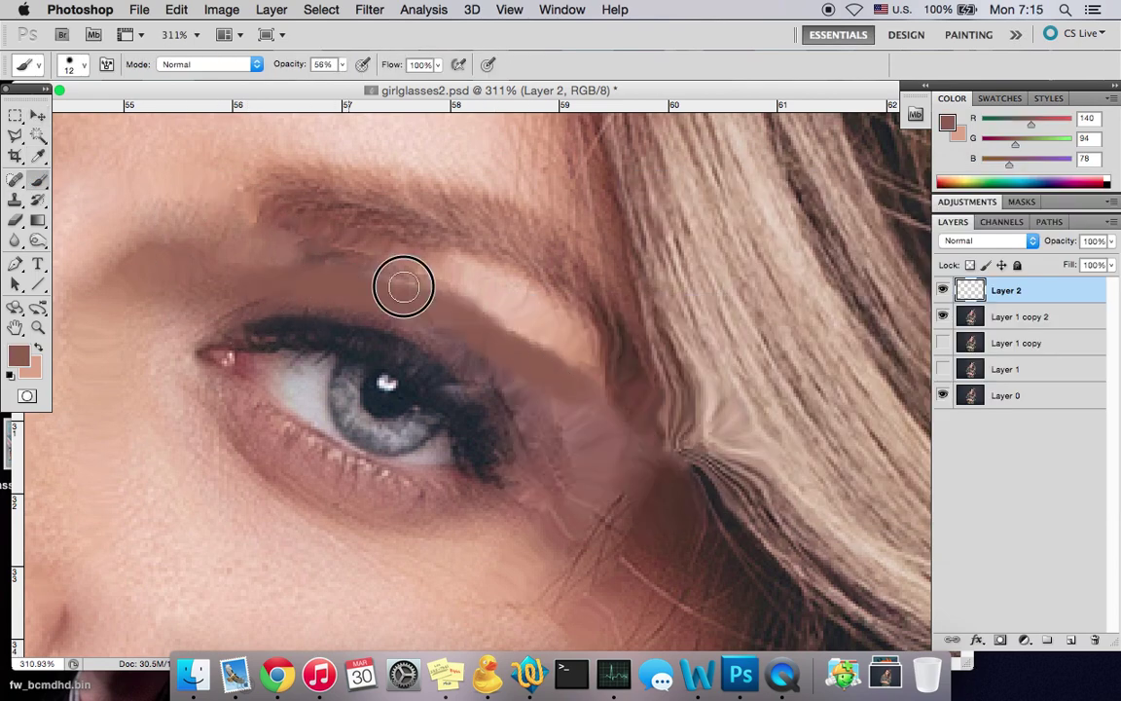
mouse_move(419, 317)
left_mouse_down()
mouse_move(556, 376)
mouse_move(399, 277)
mouse_move(341, 265)
mouse_move(326, 284)
mouse_move(533, 351)
left_mouse_up()
left_click(36, 348)
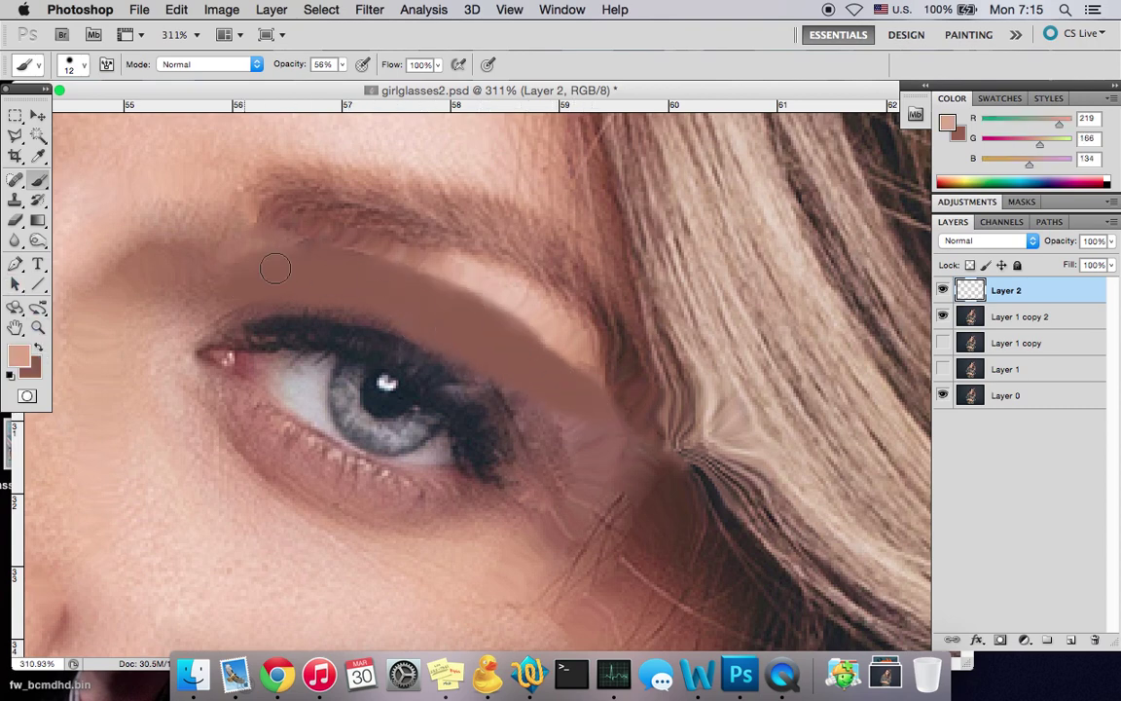
mouse_move(346, 288)
left_mouse_down()
mouse_move(437, 287)
mouse_move(316, 257)
mouse_move(385, 243)
mouse_move(281, 232)
mouse_move(372, 248)
mouse_move(534, 305)
left_mouse_up()
Blend the boundary between the two lid tones using picked brown #a4735f and light skin tone RGB 215, 162, 131
left_click(18, 356)
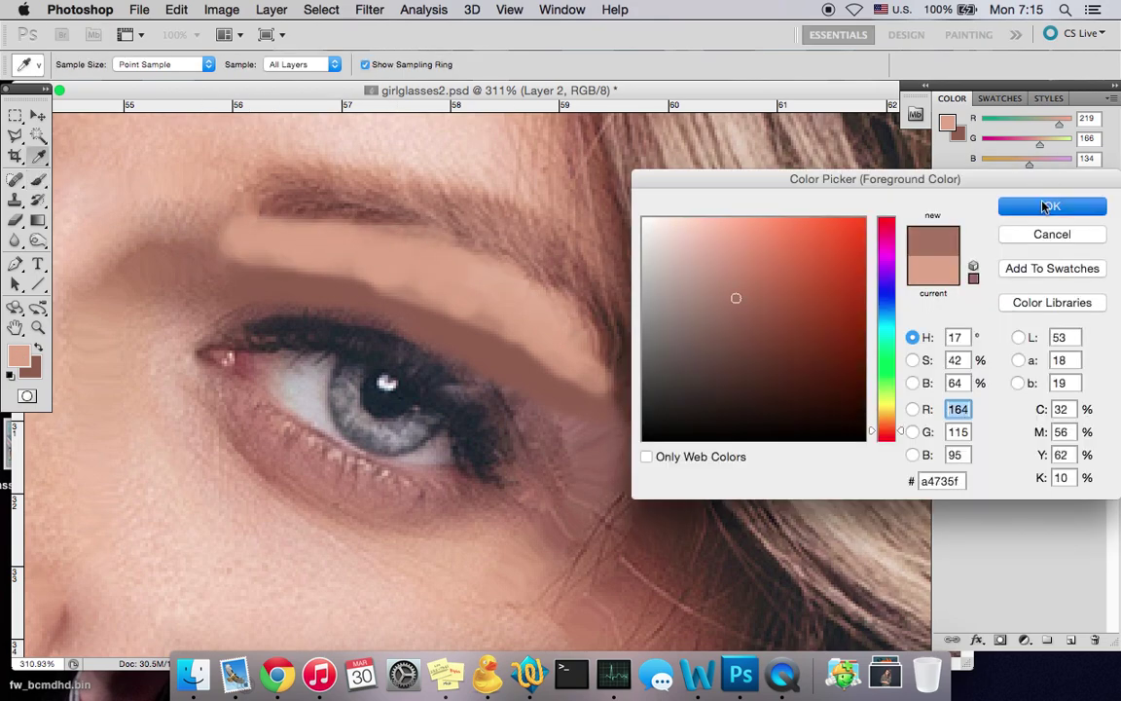
left_click(207, 247)
left_click(1034, 208)
mouse_move(534, 347)
left_mouse_down()
mouse_move(558, 365)
mouse_move(350, 274)
mouse_move(224, 249)
mouse_move(467, 282)
left_mouse_up()
left_click(18, 356)
left_click(312, 220)
left_click(1049, 203)
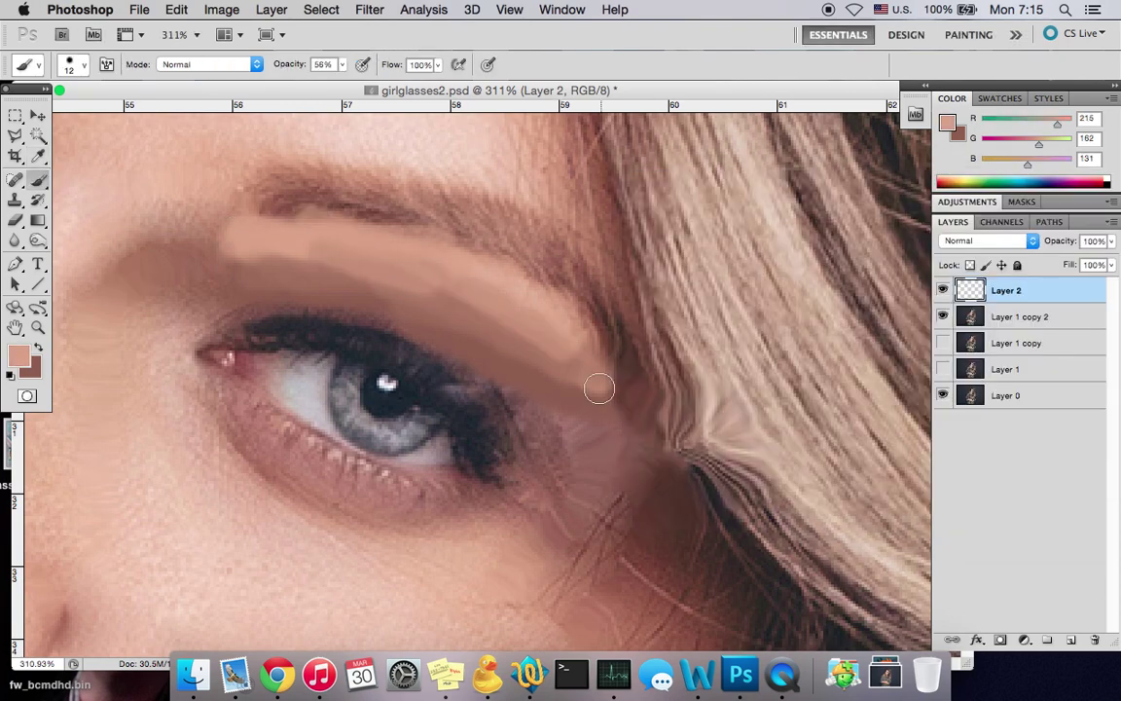
Blur the painted eyelid shading to soften its strokes
left_click(370, 10)
mouse_move(381, 195)
left_click(601, 265)
left_click_drag(845, 531, 830, 533)
left_click(1029, 292)
Switch to the Eraser and enlarge its brush to 60 px
scroll(518, 363, "down", 10)
scroll(516, 365, "up", 8)
key("e")
key("bracketright")
key("bracketright")
key("bracketright")
key("bracketright")
key("bracketright")
key("bracketright")
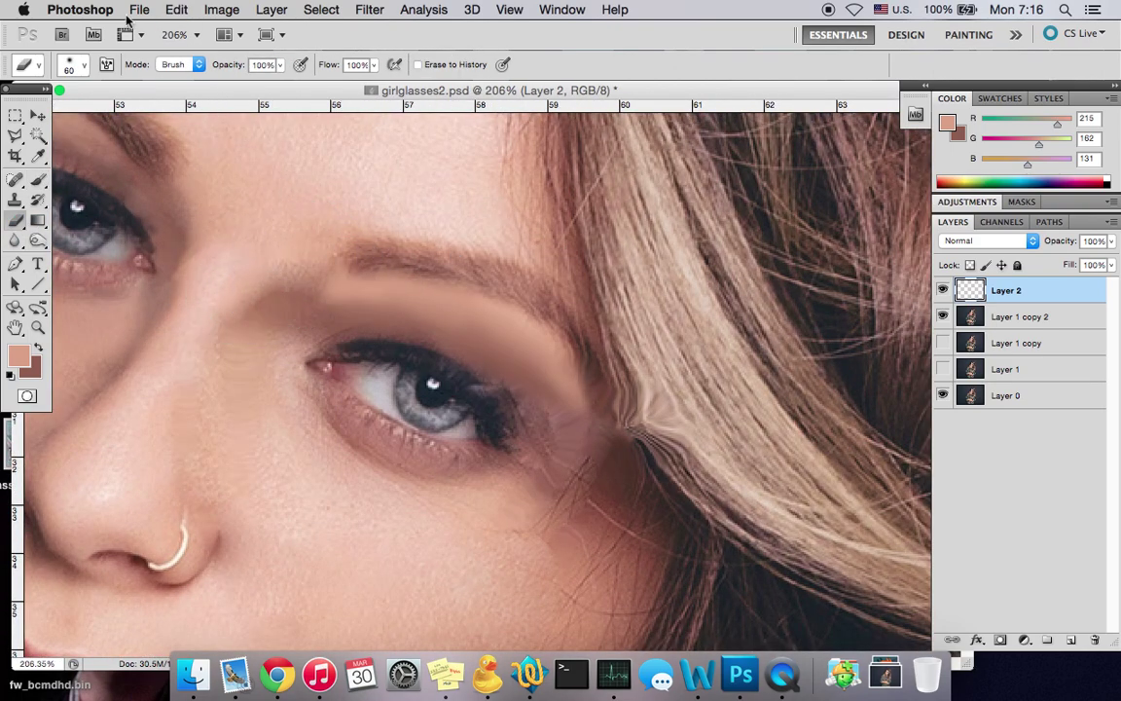
Stretch the painted eyelid shading towards the nose with Free Transform
left_click(176, 9)
left_click(320, 380)
left_click_drag(306, 338, 261, 338)
left_click(38, 114)
key("Return")
Soften the shading's inner end beside the nose bridge with a 114 px eraser at 48% opacity
left_click(15, 221)
right_click(160, 184)
left_click_drag(221, 218, 238, 218)
left_click(280, 66)
left_click_drag(278, 88, 233, 89)
left_click(248, 255)
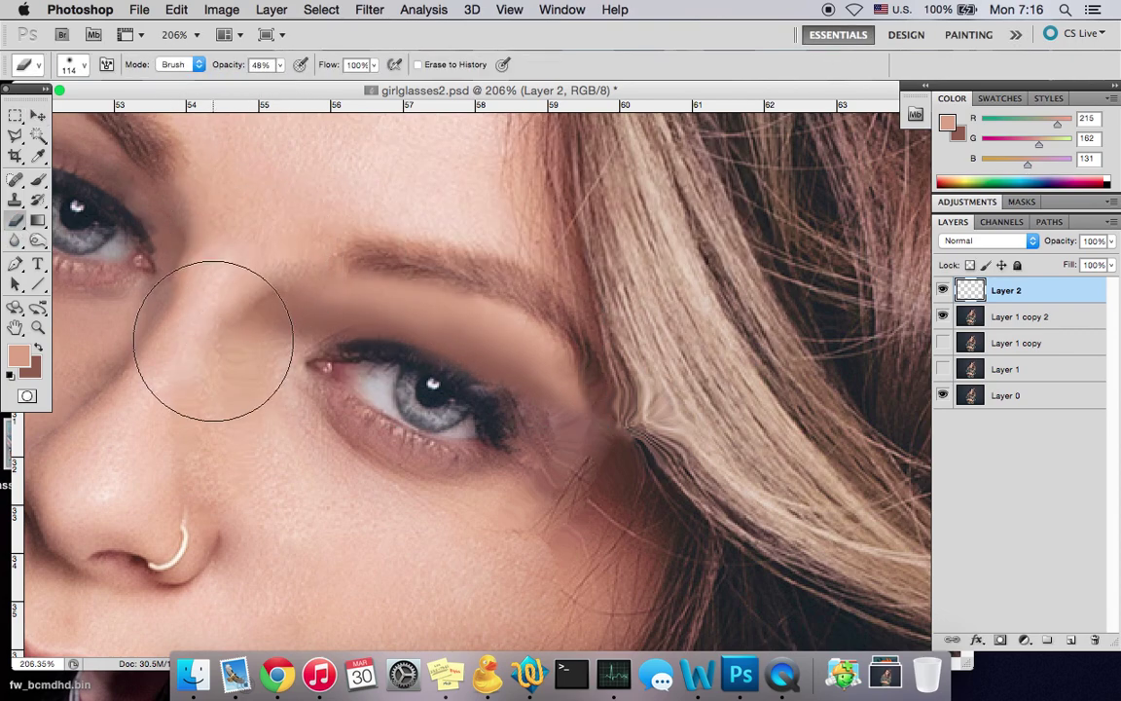
scroll(724, 445, "down", 5)
scroll(710, 472, "up", 5)
Erase excess shading around the upper lashes with a harder 21 px eraser at 48% opacity
right_click(570, 468)
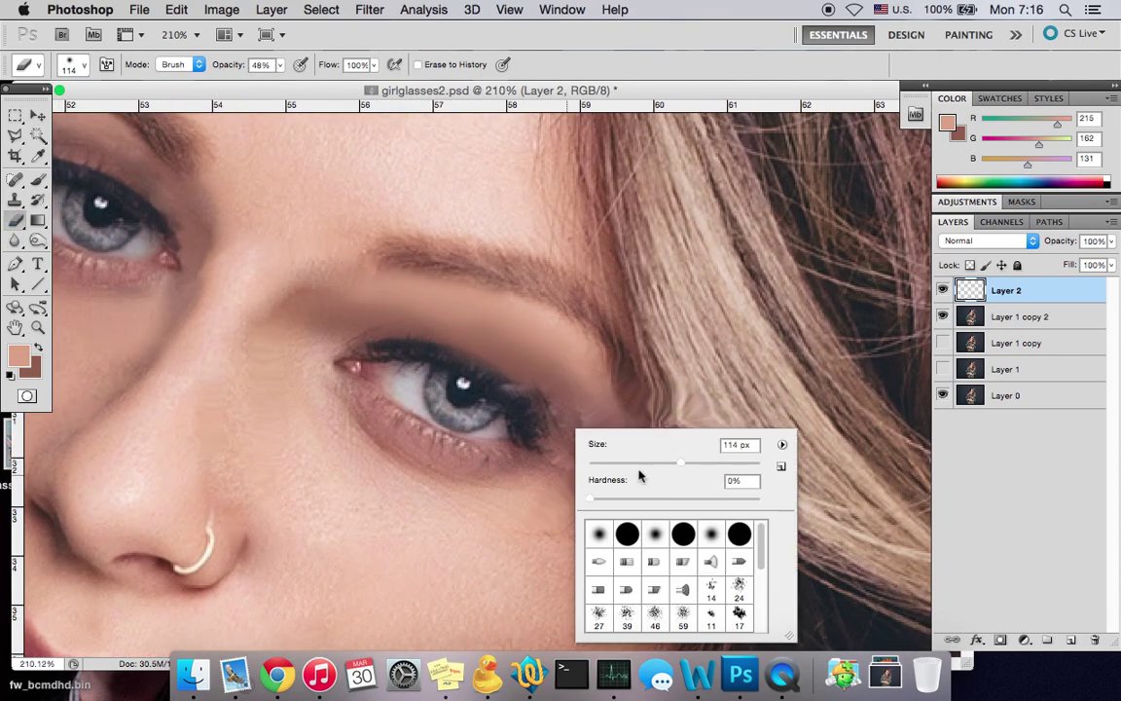
left_click(686, 499)
left_click(507, 380)
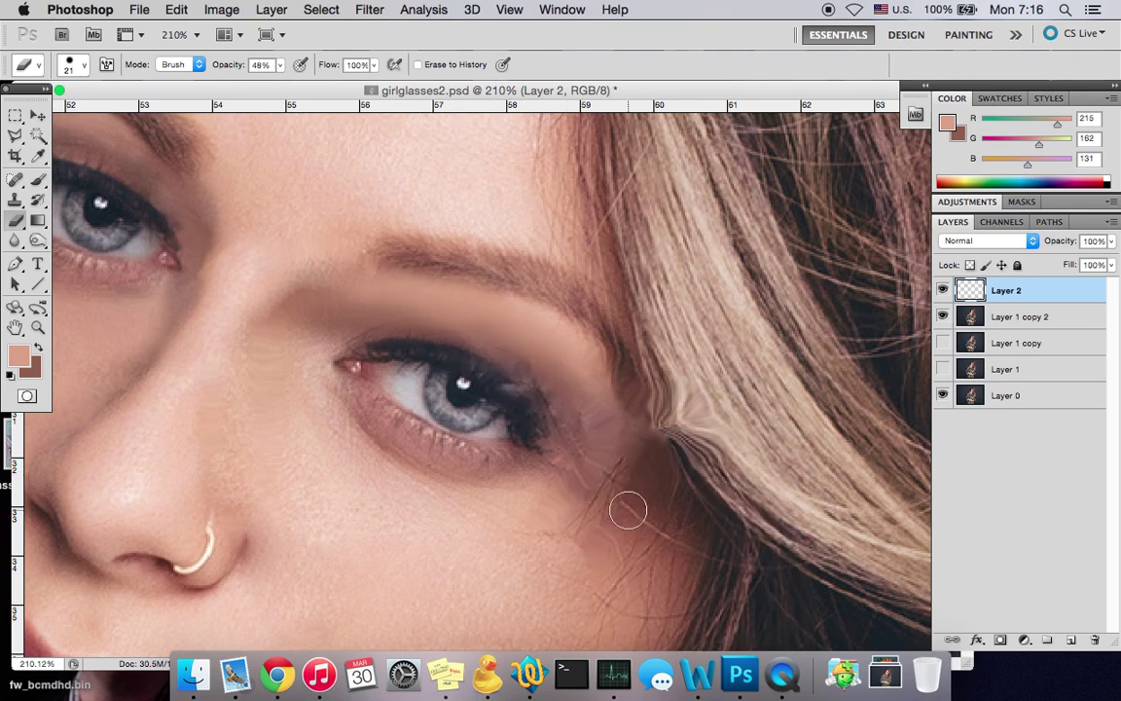
scroll(725, 535, "down", 3)
scroll(639, 470, "up", 3)
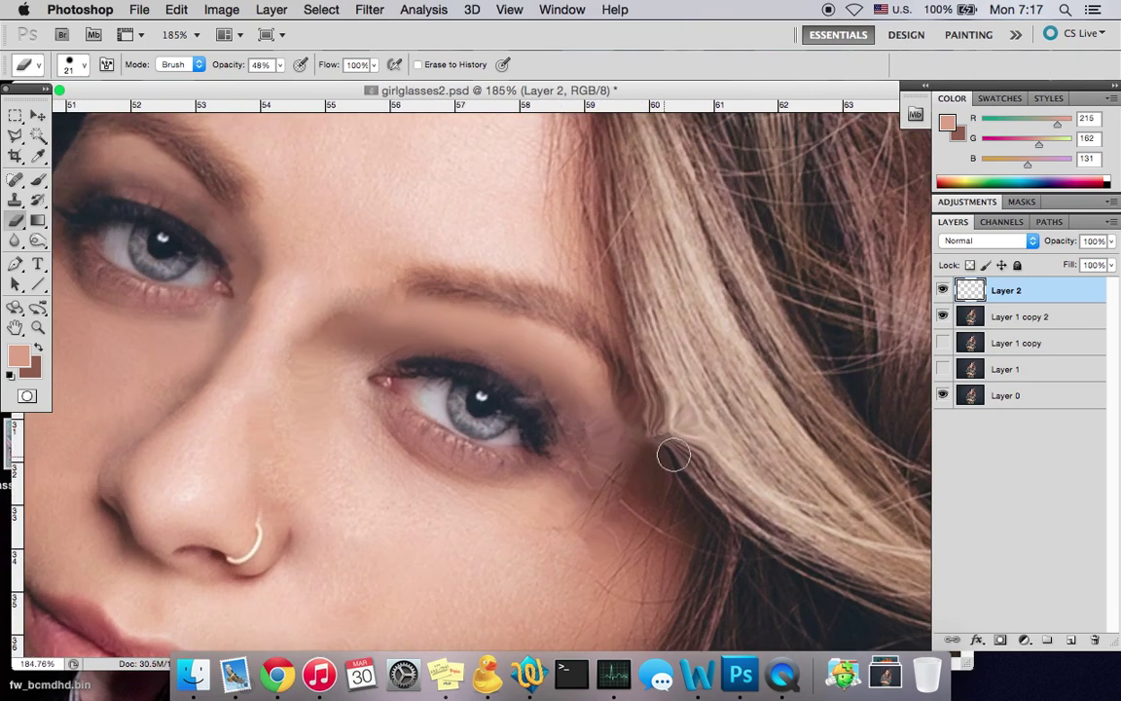
Set the eyelid shading layer's opacity to 86% and merge it down into the portrait layer
left_click_drag(1112, 240, 1096, 261)
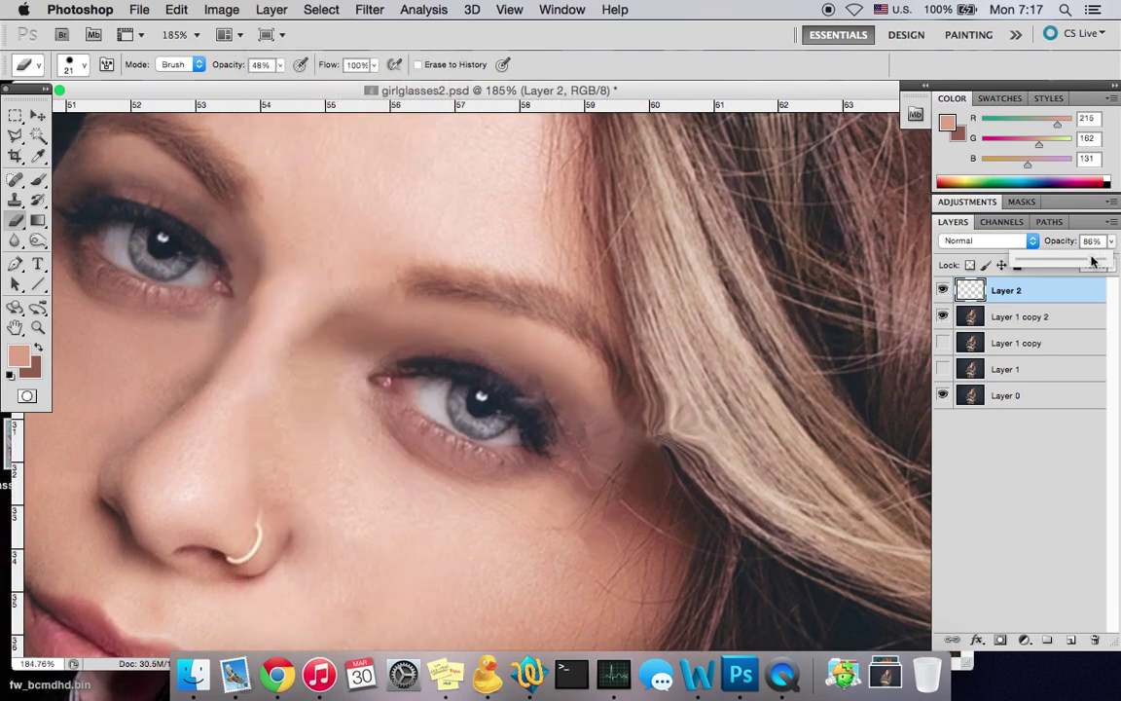
left_click(272, 10)
left_click(300, 571)
Duplicate the merged portrait layer
right_click(1022, 291)
left_click(971, 309)
left_click(728, 263)
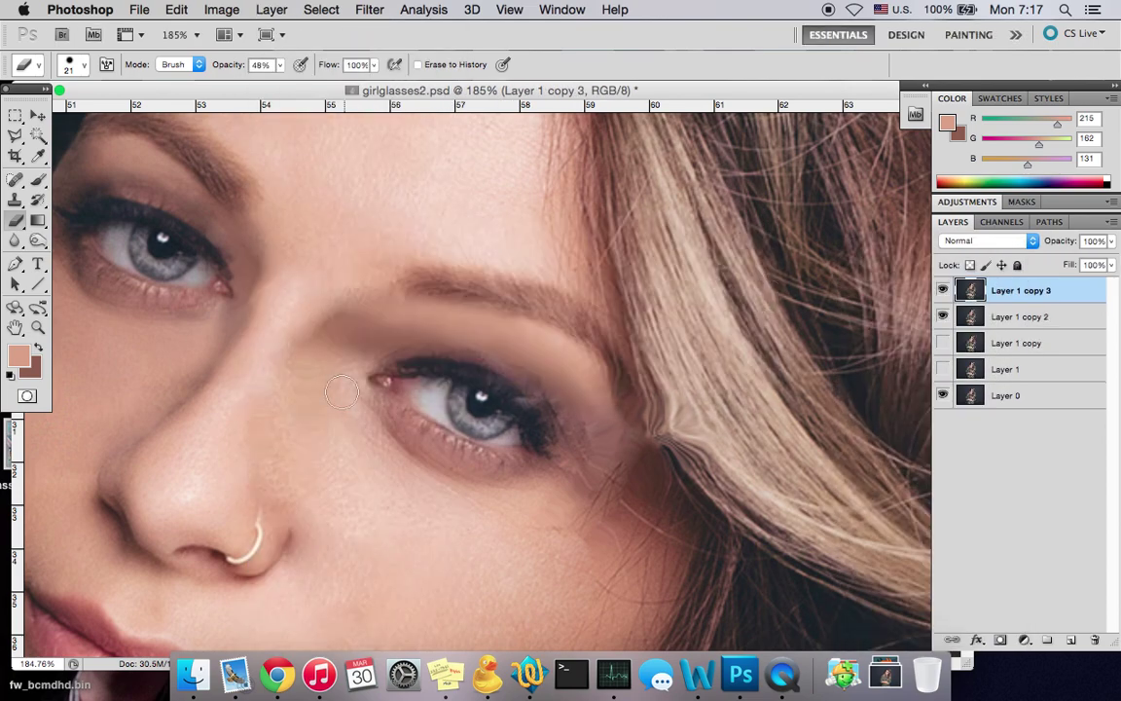
Paint the other eye's upper lid with brown RGB 149, 108, 98 using a 12 px brush at 56% opacity
scroll(376, 431, "down", 5)
scroll(329, 371, "up", 5)
left_click(21, 354)
left_click(330, 337)
left_click(331, 339)
key("Return")
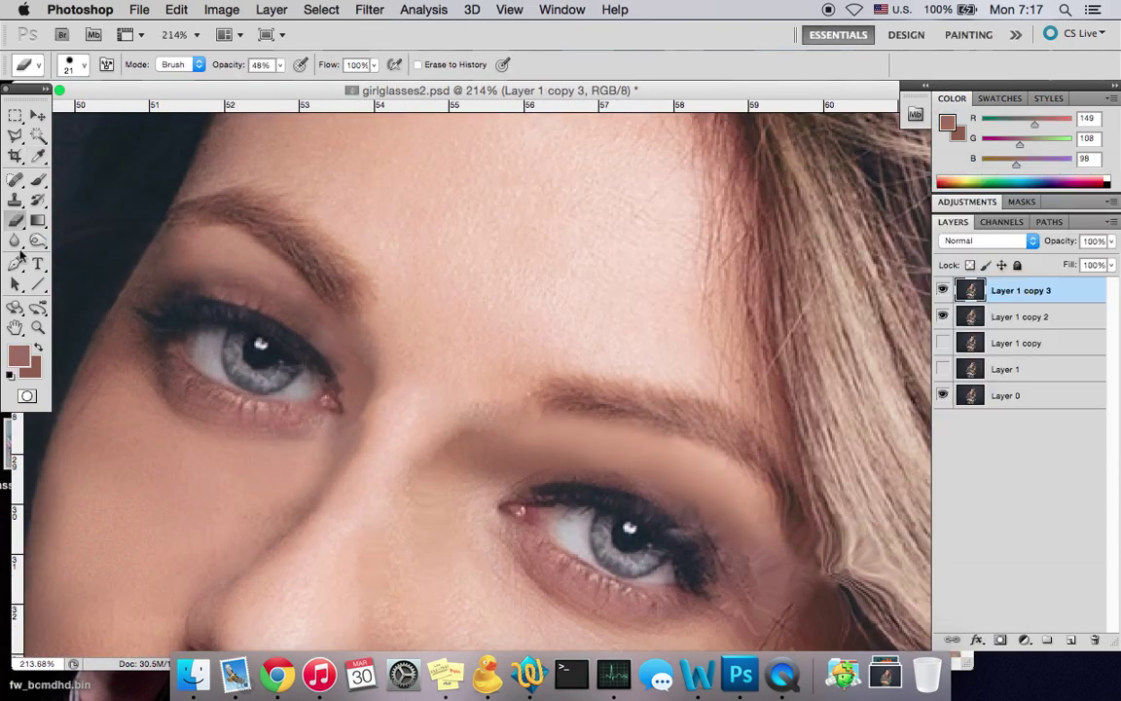
left_click(39, 180)
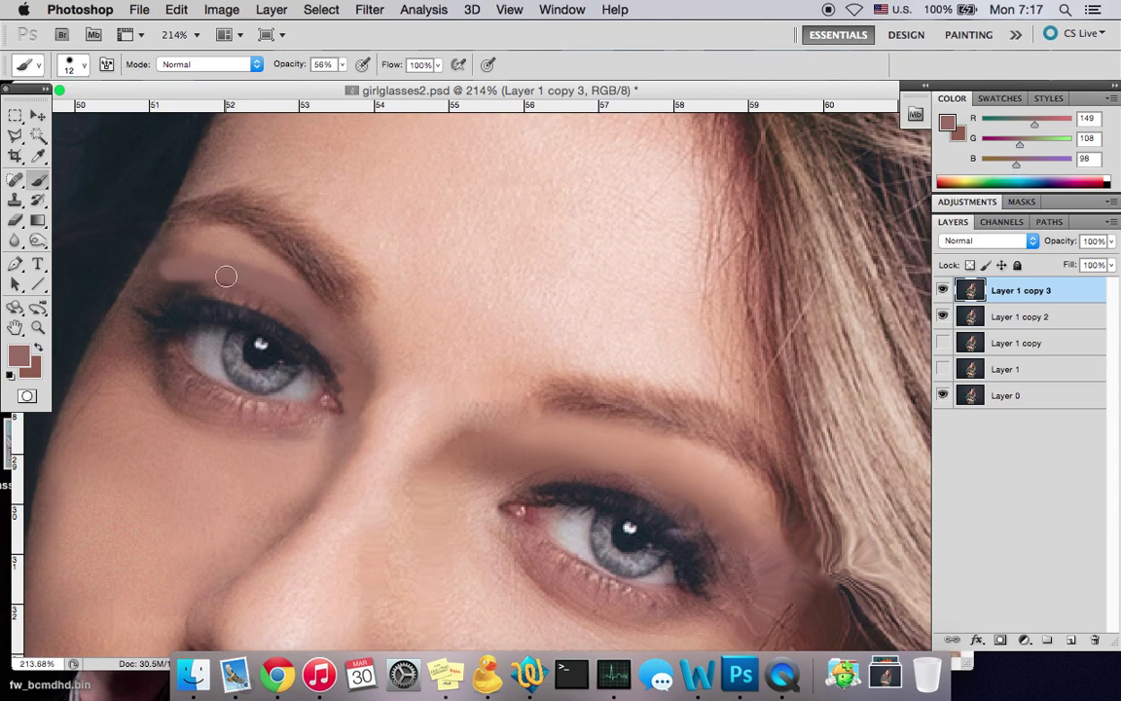
Undo the trial stroke on the portrait and paint the outer lid with dark brown (RGB 89, 69, 62) on a new layer
left_click(25, 351)
left_click(192, 277)
left_click(1024, 202)
left_click_drag(159, 281, 158, 280)
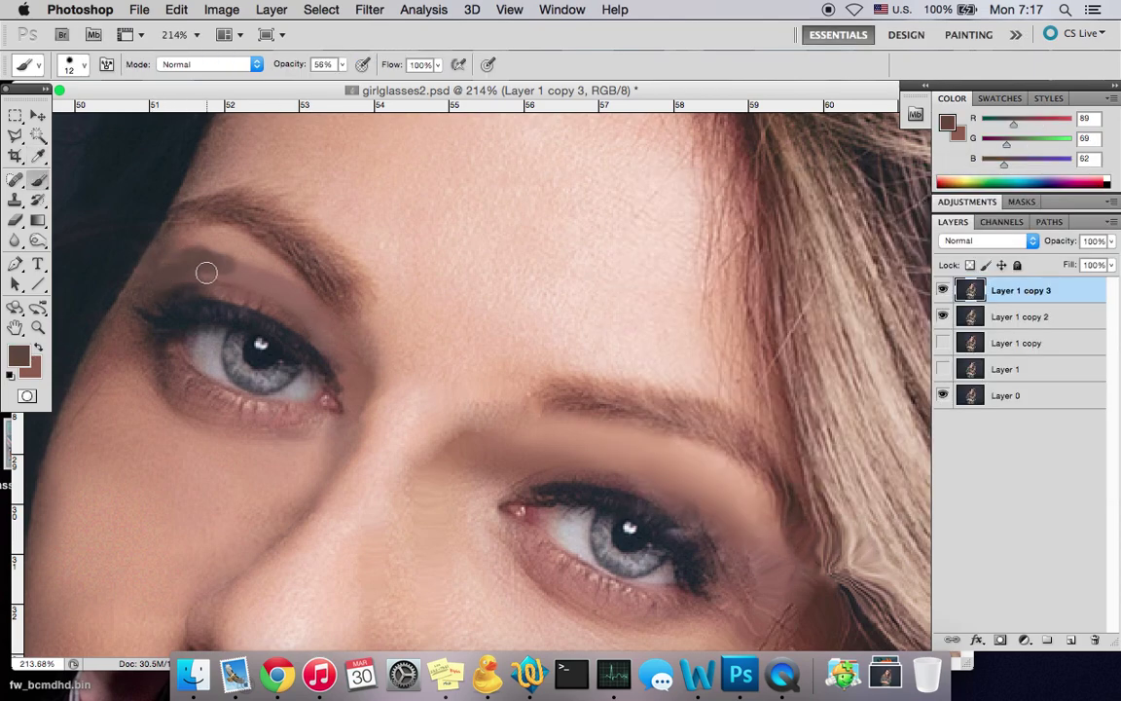
key("super+z")
left_click(1071, 640)
mouse_move(172, 276)
left_mouse_down()
mouse_move(183, 260)
mouse_move(195, 265)
left_mouse_up()
Shade the rest of the lid under the brow with browns RGB 140, 94, 78, then 125, 86, 78 and 149, 111, 95
left_click(38, 346)
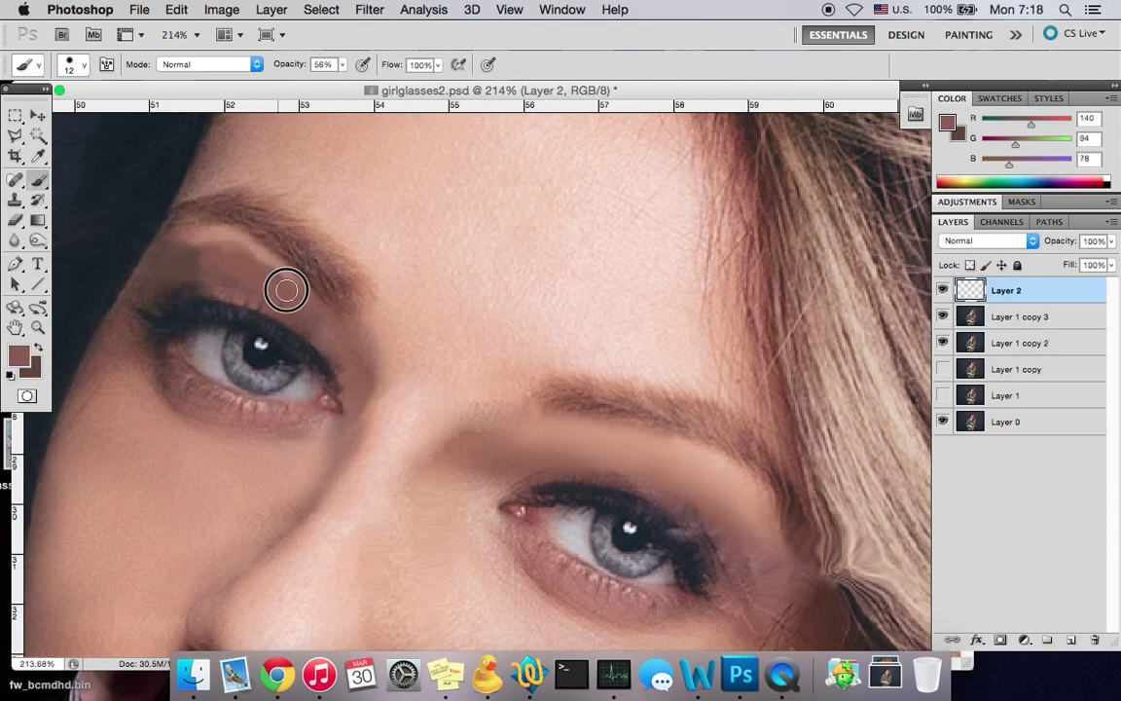
left_click(20, 356)
left_click(216, 263)
left_click(1039, 206)
left_click_drag(186, 236, 207, 261)
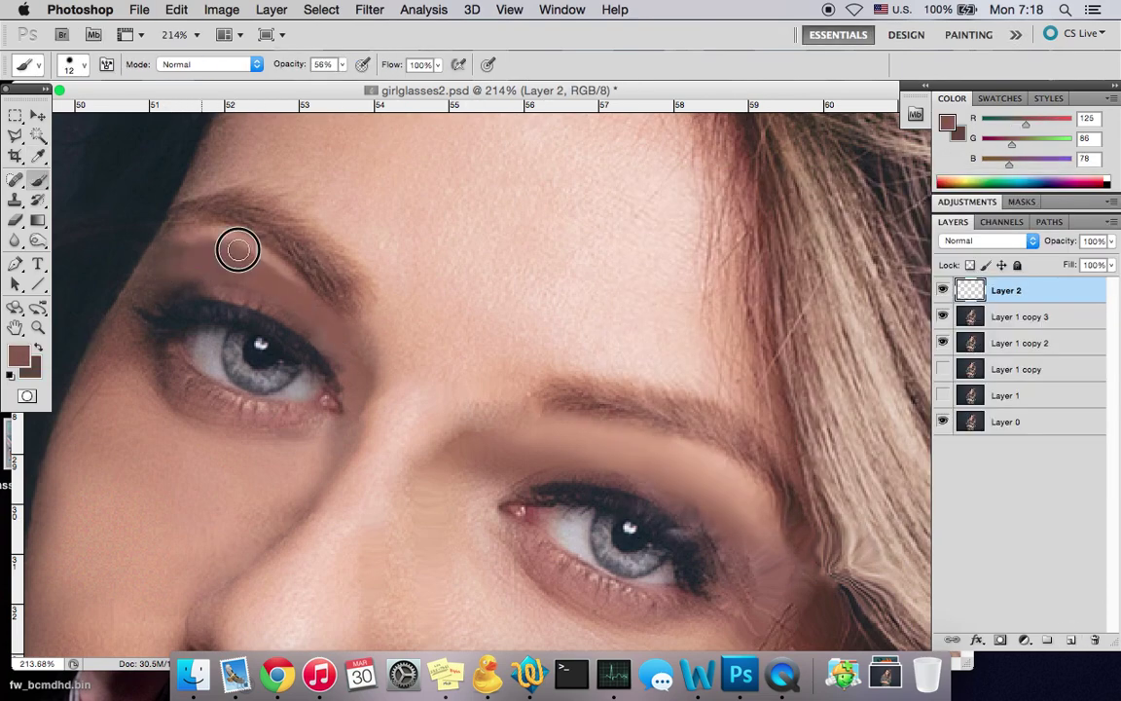
left_click(181, 236)
key("Return")
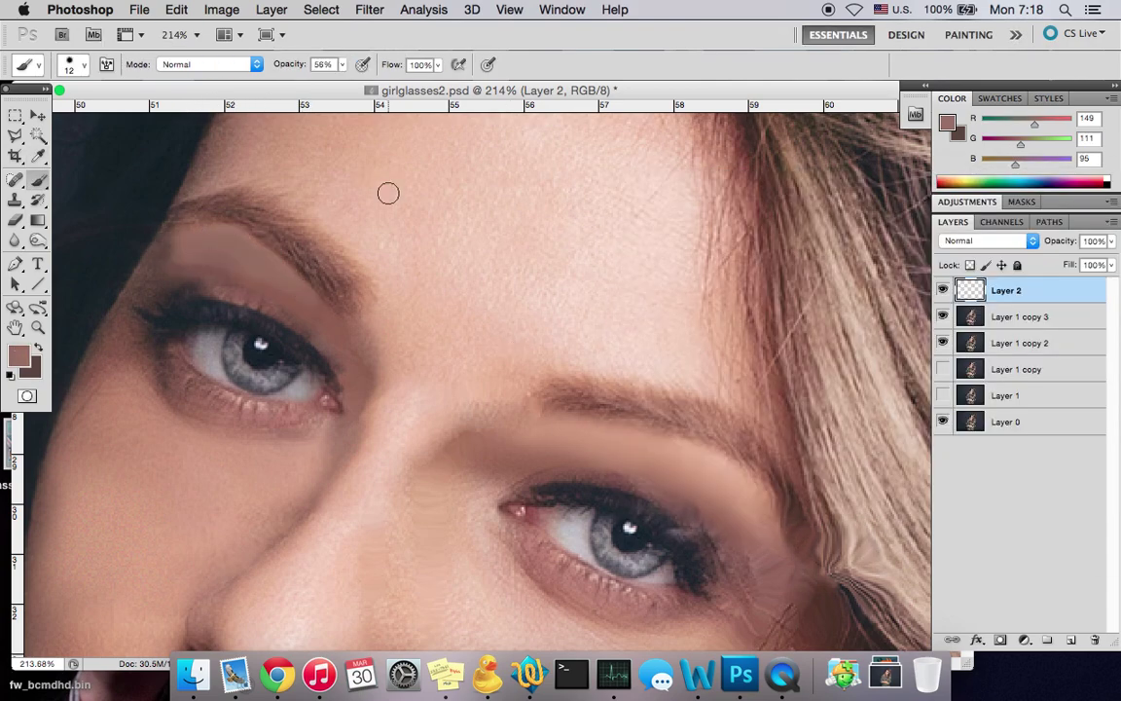
Apply a blur to the new layer of eyelid shading
left_click(369, 9)
mouse_move(435, 195)
left_click(596, 318)
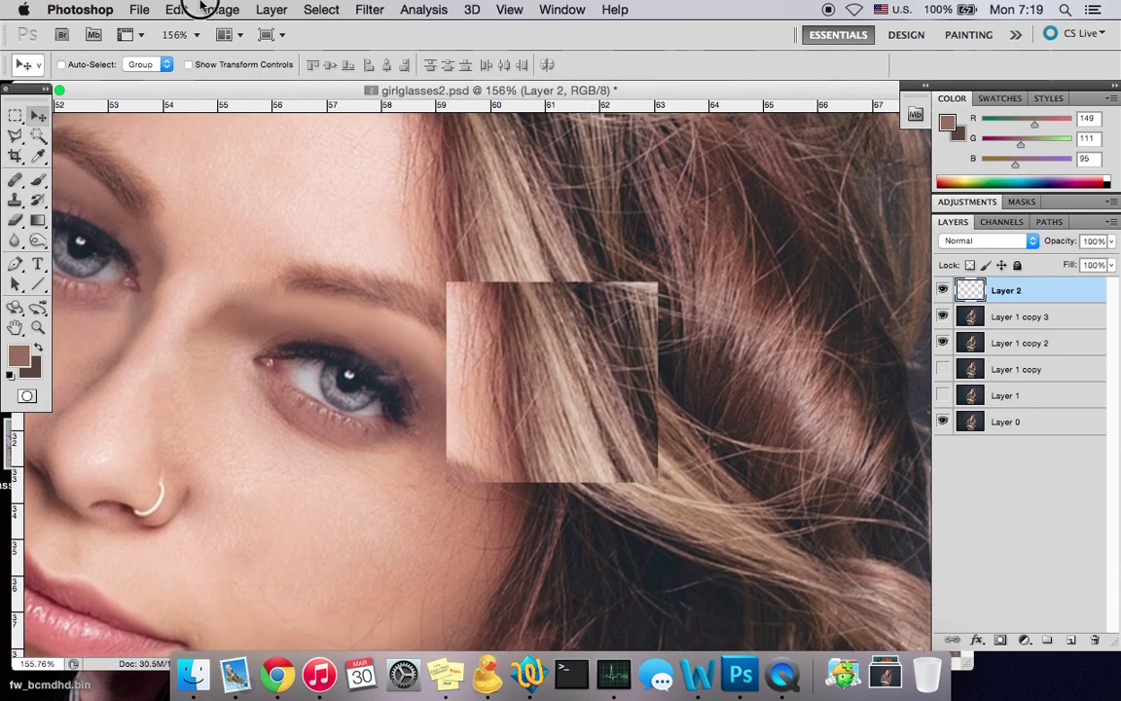
Rotate the copied hair patch beside the eye about -21.4° and fit it over the distorted hair strands
left_click(190, 7)
left_click(219, 301)
left_click_drag(680, 280, 617, 259)
left_click_drag(606, 335, 613, 340)
mouse_move(1112, 240)
left_mouse_down()
mouse_move(1081, 261)
mouse_move(1117, 258)
left_mouse_up()
left_click_drag(643, 395, 638, 398)
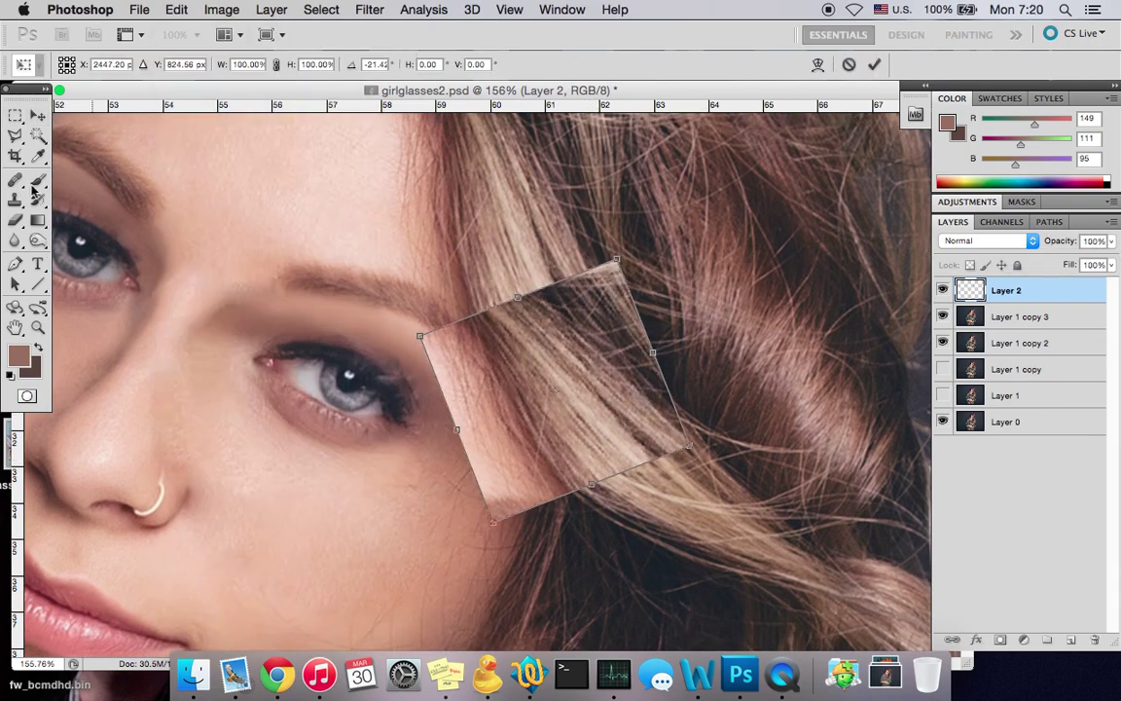
key("Return")
Adjust the rotated hair patch's brightness slightly to match the neighbouring strands
left_click(222, 8)
mouse_move(238, 65)
left_click(451, 67)
left_click_drag(809, 326, 804, 331)
left_click(960, 308)
Add a reveal-all mask to the hair patch, blend its edges with black at 104 px and 56% opacity, and compare with and without it
left_click(271, 9)
mouse_move(326, 230)
left_click(496, 229)
key("b")
mouse_move(520, 449)
left_mouse_down()
mouse_move(467, 501)
mouse_move(360, 334)
left_mouse_up()
mouse_move(619, 278)
left_mouse_down()
mouse_move(636, 300)
mouse_move(576, 296)
mouse_move(600, 376)
mouse_move(481, 275)
left_mouse_up()
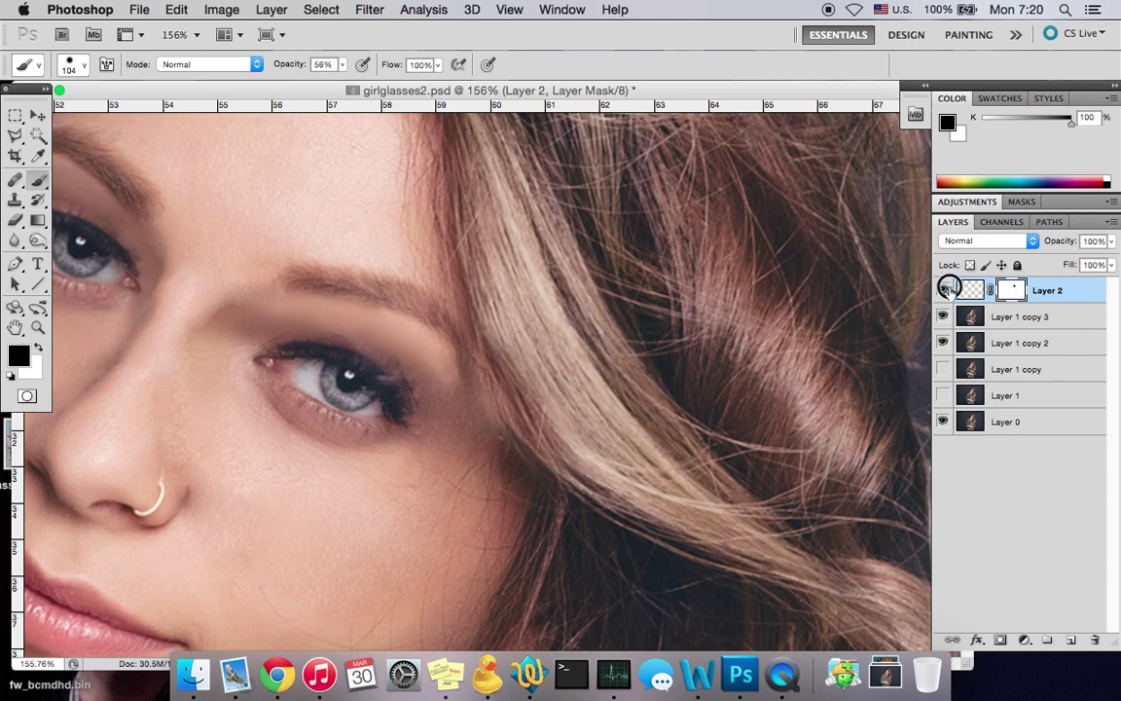
left_click_drag(597, 352, 529, 405)
left_click(944, 290)
left_click(943, 290)
key("super+1")
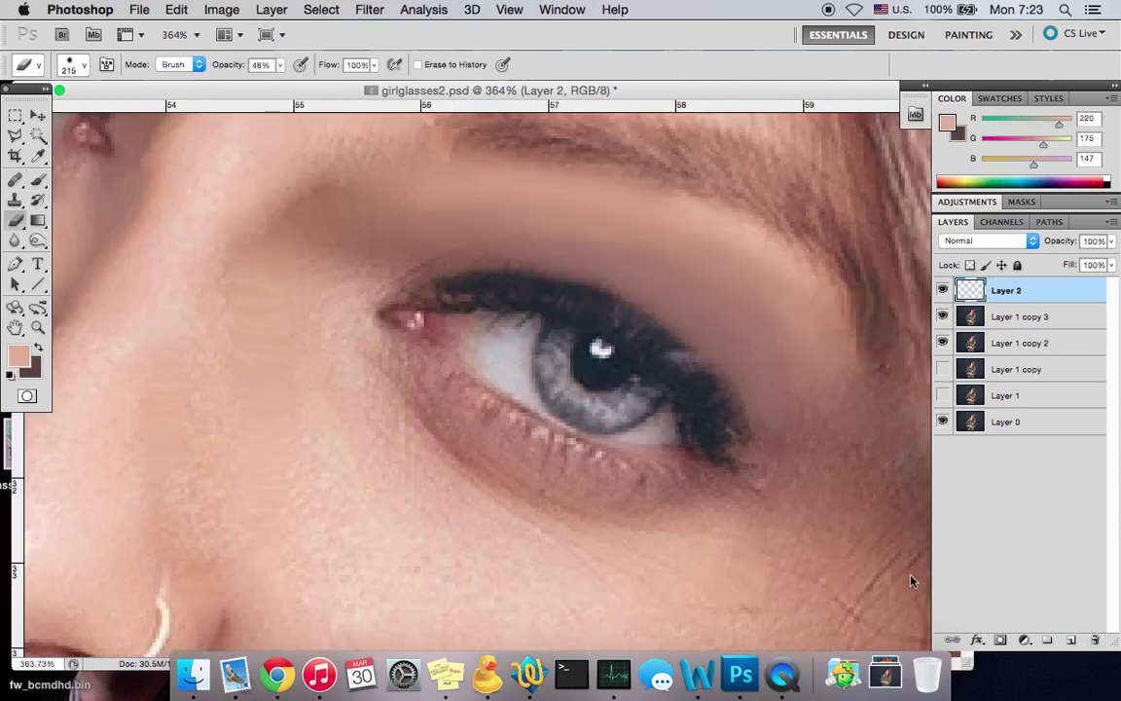
Draw fine upper eyelashes with a 1 px Pencil at 82% opacity in dark RGB 47, 46, 54
left_click(39, 183)
left_click(107, 194)
left_click(18, 357)
left_click(534, 280)
left_click(1052, 206)
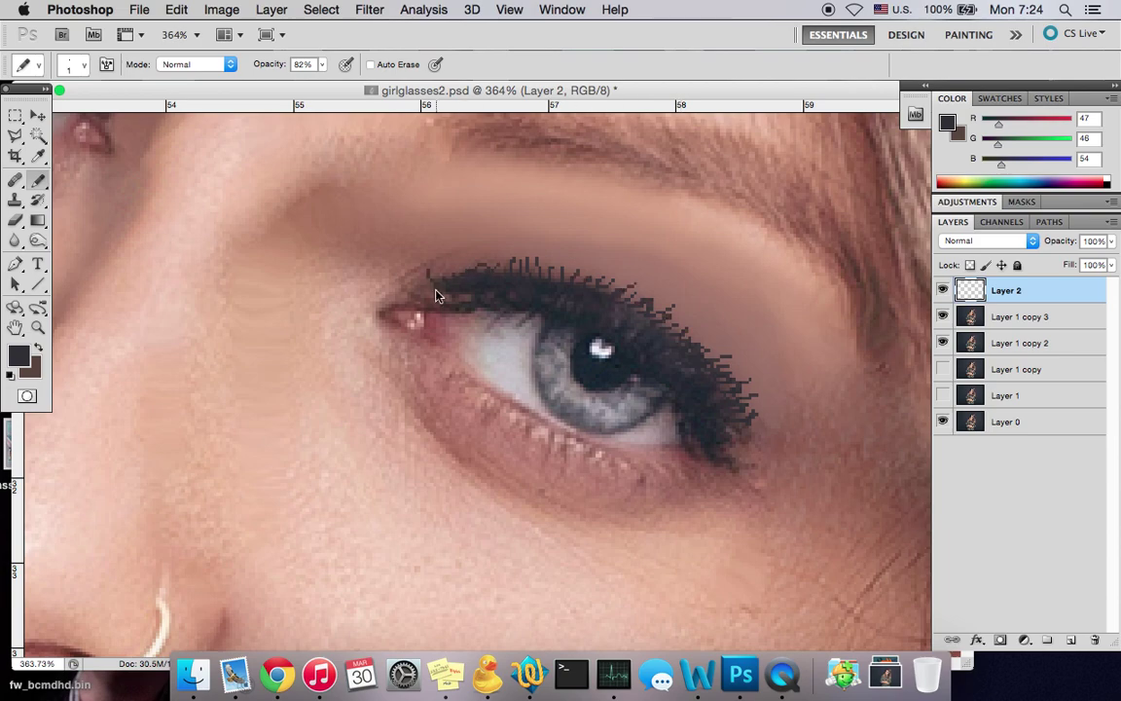
Soften the drawn upper eyelashes with Gaussian Blur and set their layer to Darken at 88% opacity
scroll(692, 293, "down", 5)
scroll(737, 329, "up", 3)
left_click(370, 9)
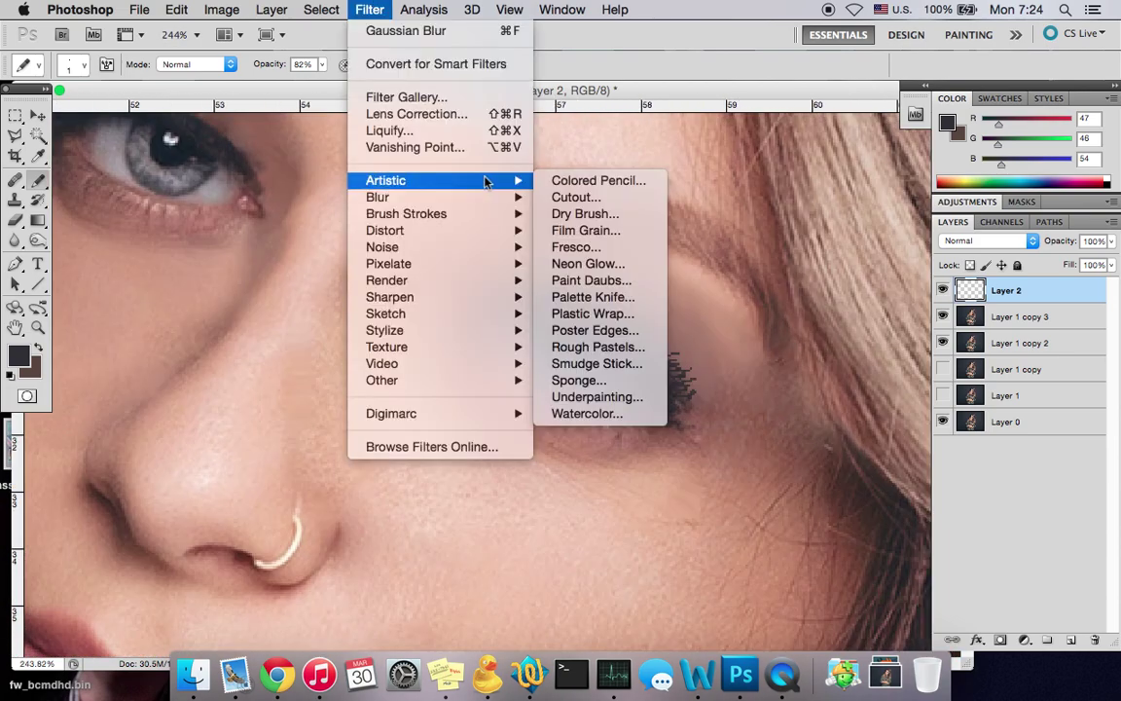
mouse_move(486, 197)
left_click(629, 265)
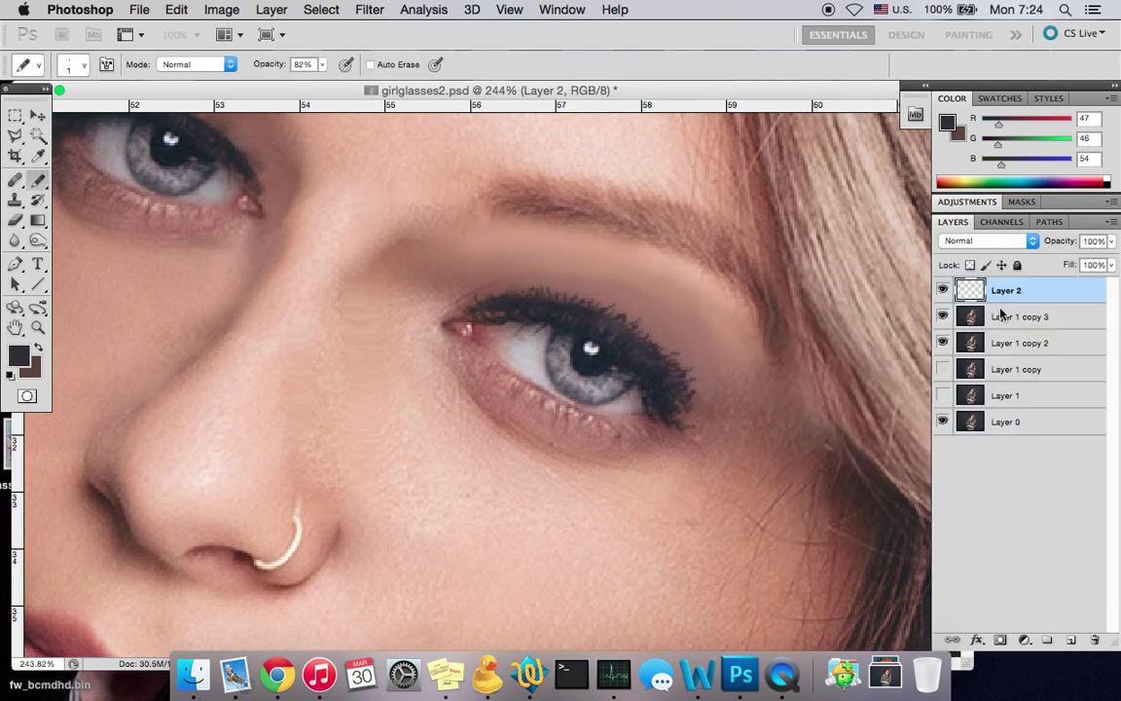
left_click(1111, 240)
left_click_drag(1100, 262, 1087, 263)
left_click(924, 302)
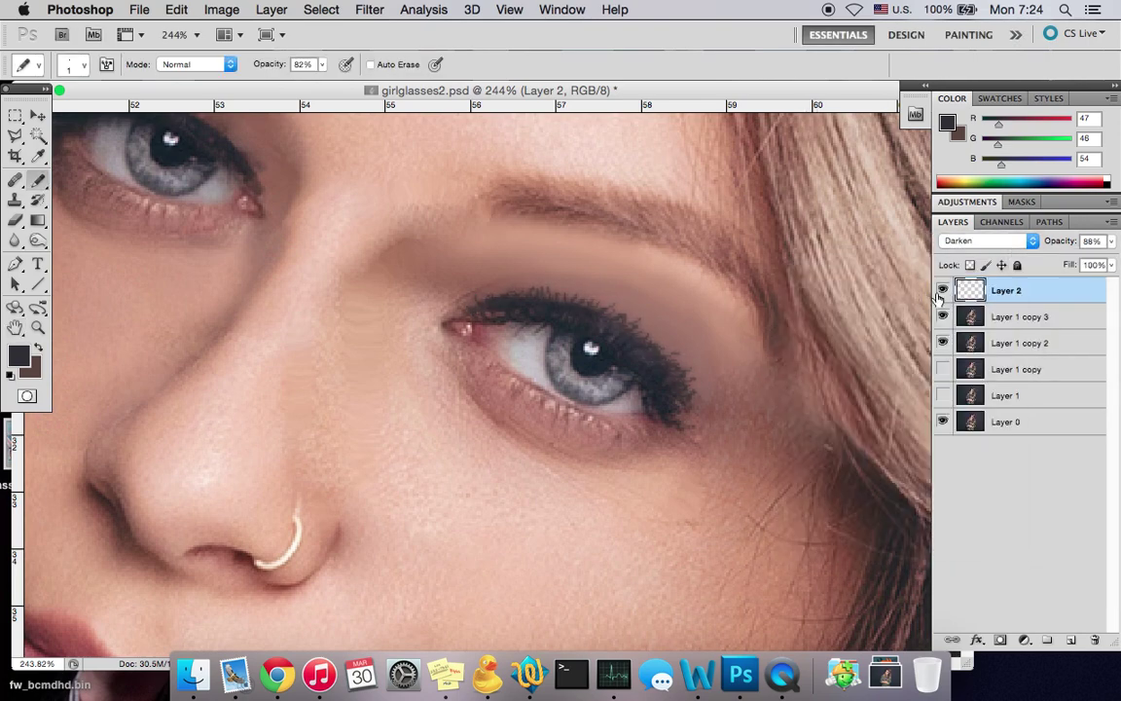
Set the eyelash layer's opacity to 100% and merge it down into the retouched portrait layer
scroll(696, 336, "down", 5)
scroll(701, 349, "up", 4)
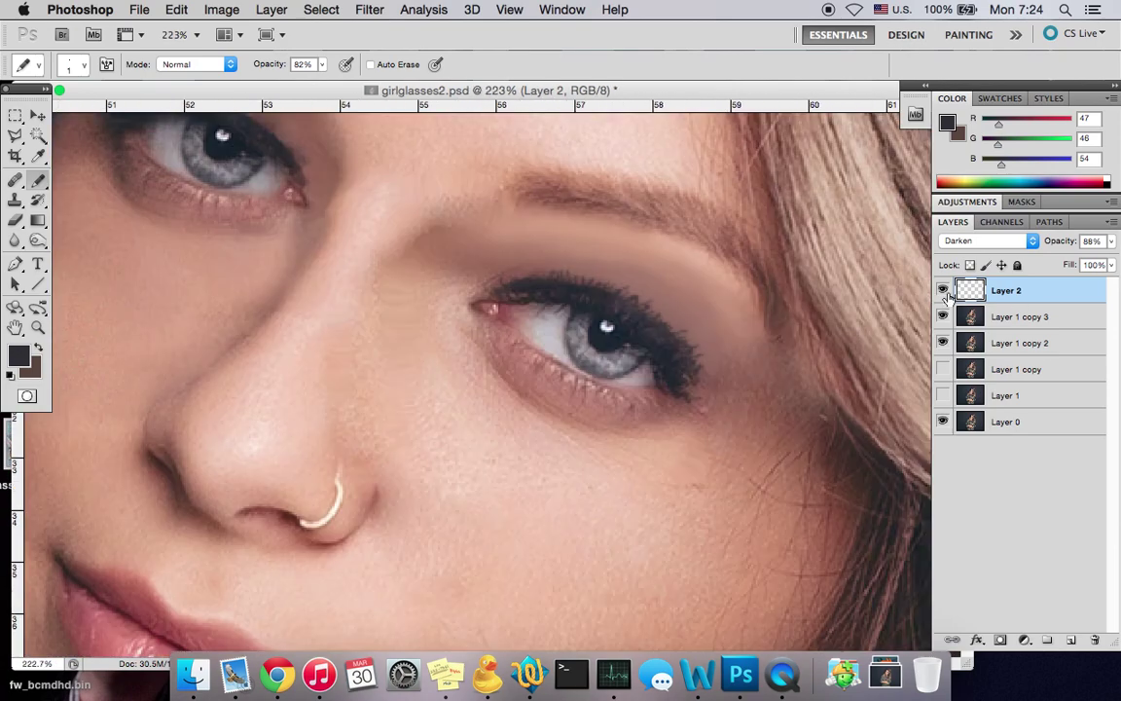
left_click(1110, 240)
left_click_drag(1095, 263, 1065, 263)
scroll(798, 348, "up", 2)
scroll(769, 336, "down", 8)
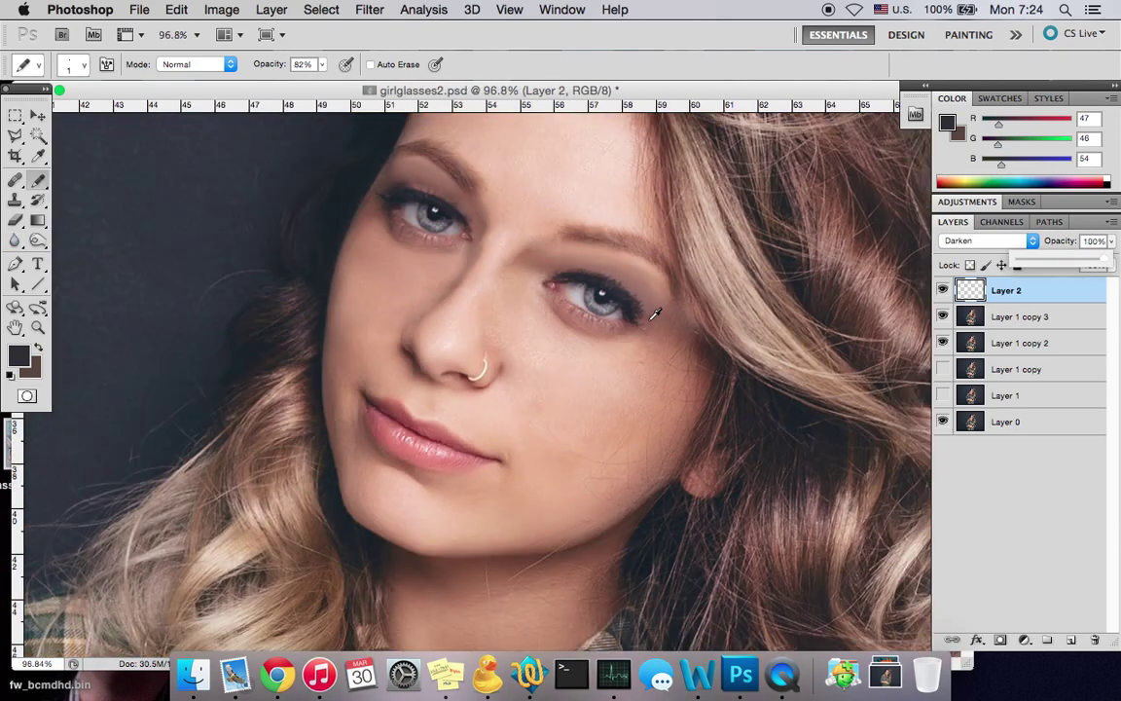
scroll(721, 310, "up", 4)
scroll(709, 316, "up", 2)
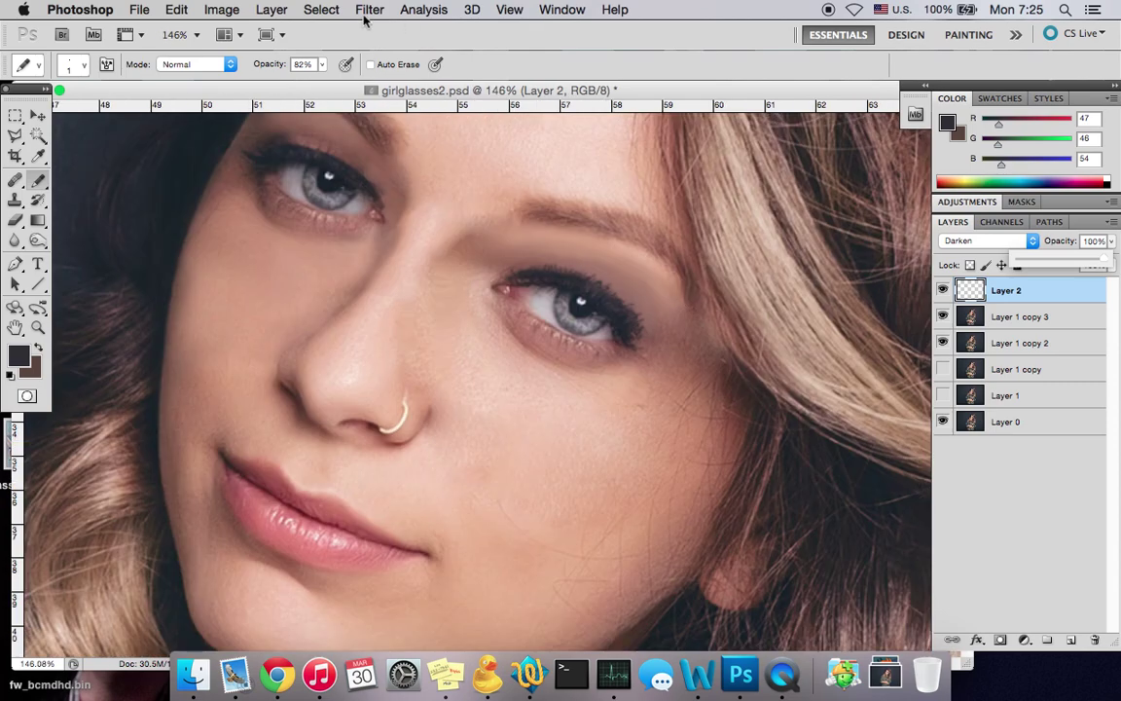
left_click(271, 9)
left_click(303, 576)
Add a new layer and draw fine dark upper eyelashes on the other eye with the 1 px Pencil
scroll(494, 410, "down", 7)
scroll(494, 410, "up", 3)
scroll(449, 313, "up", 4)
scroll(449, 313, "up", 4)
left_click(1071, 640)
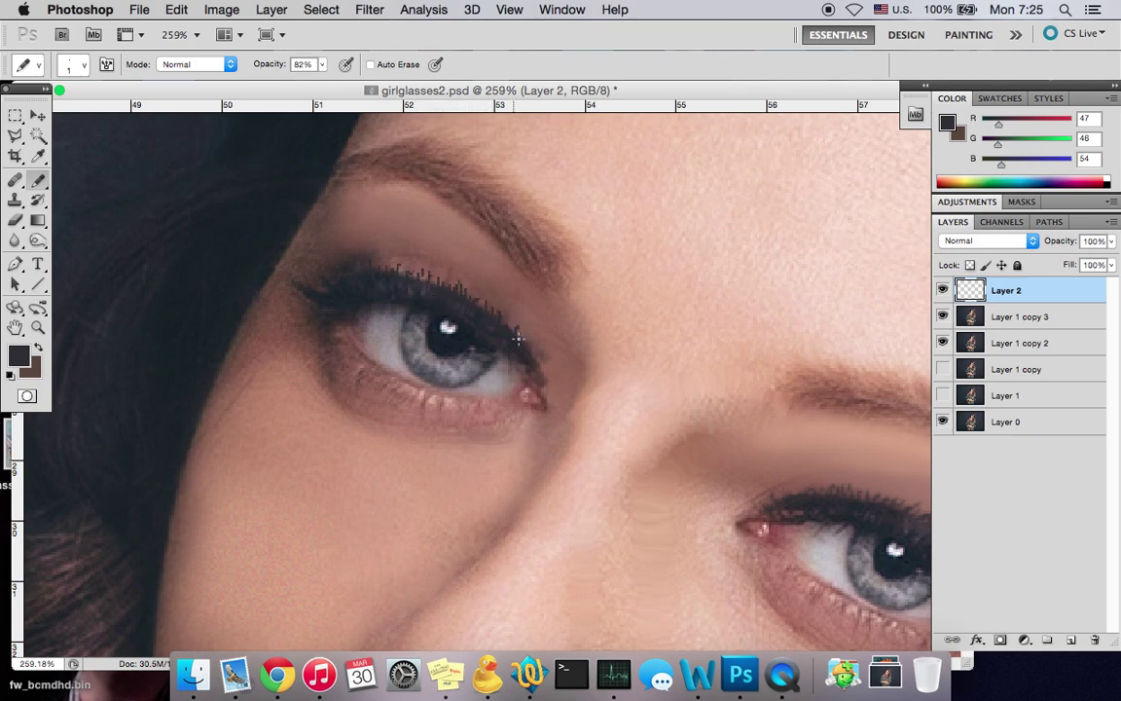
Soften the other eye's drawn eyelashes with a Gaussian Blur of 0.4 pixels
left_click(370, 10)
mouse_move(376, 195)
left_click(581, 265)
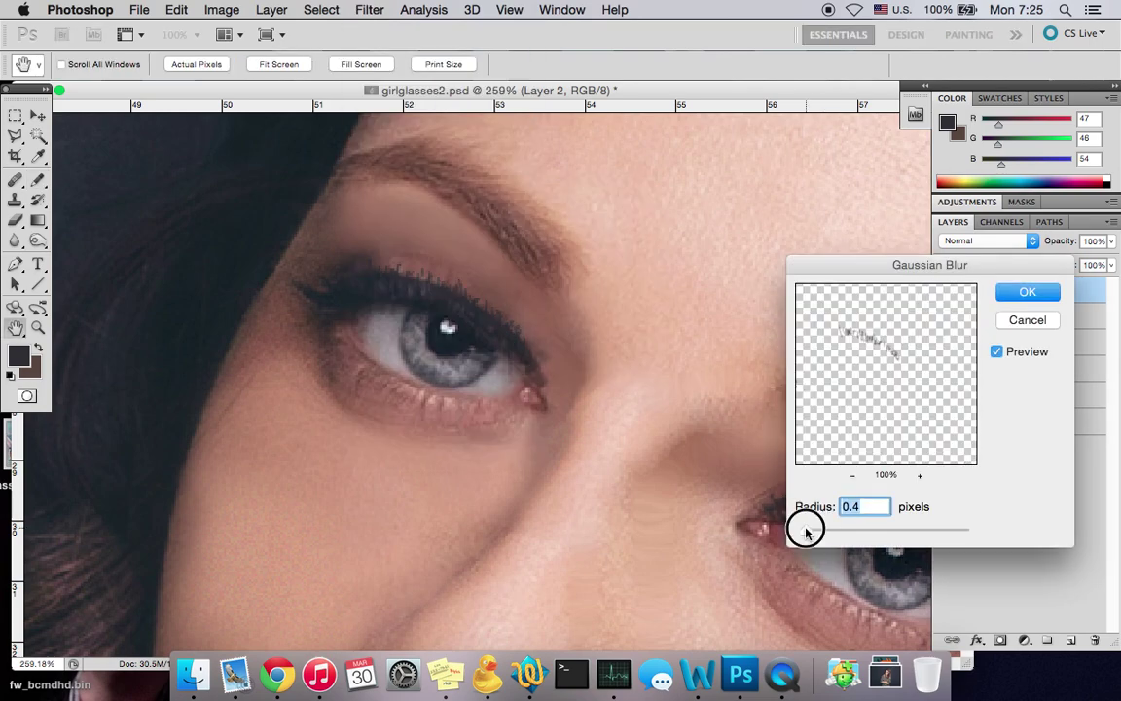
left_click(1054, 299)
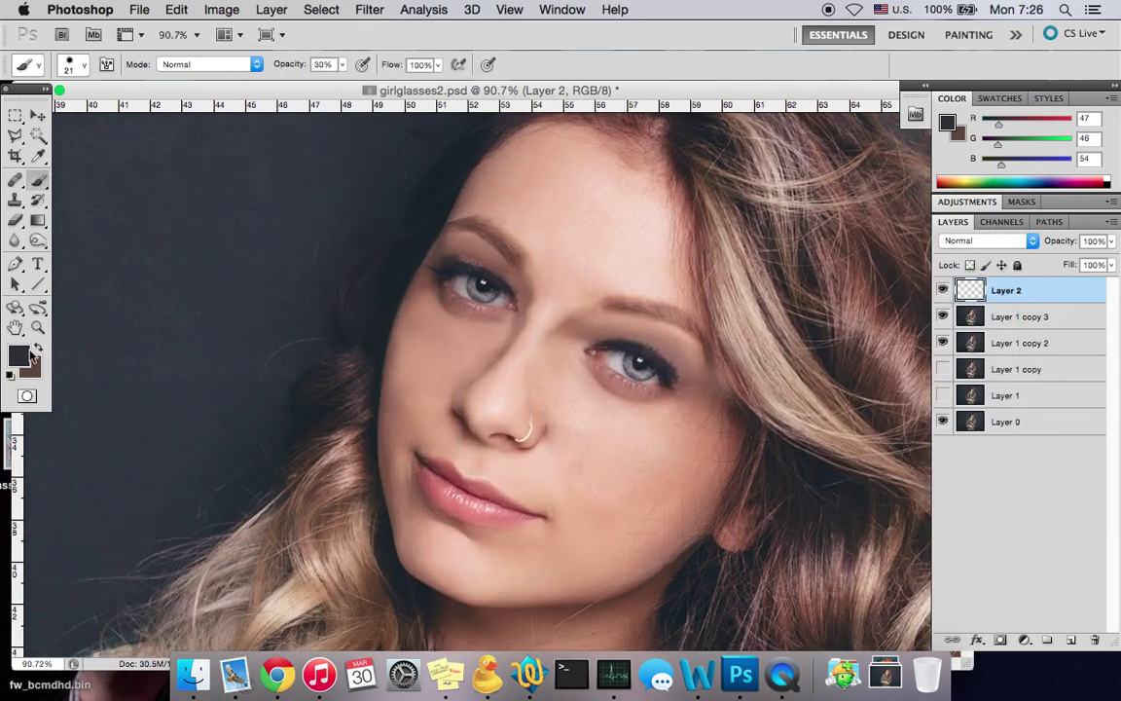
Paint brown shading in RGB 88, 59, 47 beside the inner eye corner with a Brush at 30% opacity
left_click(23, 354)
left_click(569, 329)
left_click(747, 363)
left_click(1051, 208)
scroll(529, 316, "up", 10)
right_click(513, 288)
type("100")
key("Return")
mouse_move(495, 300)
left_mouse_down()
mouse_move(512, 243)
mouse_move(501, 301)
mouse_move(469, 340)
mouse_move(495, 290)
mouse_move(486, 282)
mouse_move(448, 376)
mouse_move(480, 329)
mouse_move(495, 205)
mouse_move(447, 348)
left_mouse_up()
Apply a Gaussian Blur of 4.0 pixels to the brown shading and set its layer to Darken at 56% opacity
left_click(388, 10)
left_click(370, 10)
mouse_move(390, 183)
left_click(564, 252)
type("4.0")
key("Return")
left_click(1030, 240)
left_click(958, 269)
left_click_drag(1111, 240, 1059, 263)
Lighten the shading beside the nose bridge with a 65 px Eraser at 48% opacity and merge the layer down
left_click(14, 221)
right_click(198, 224)
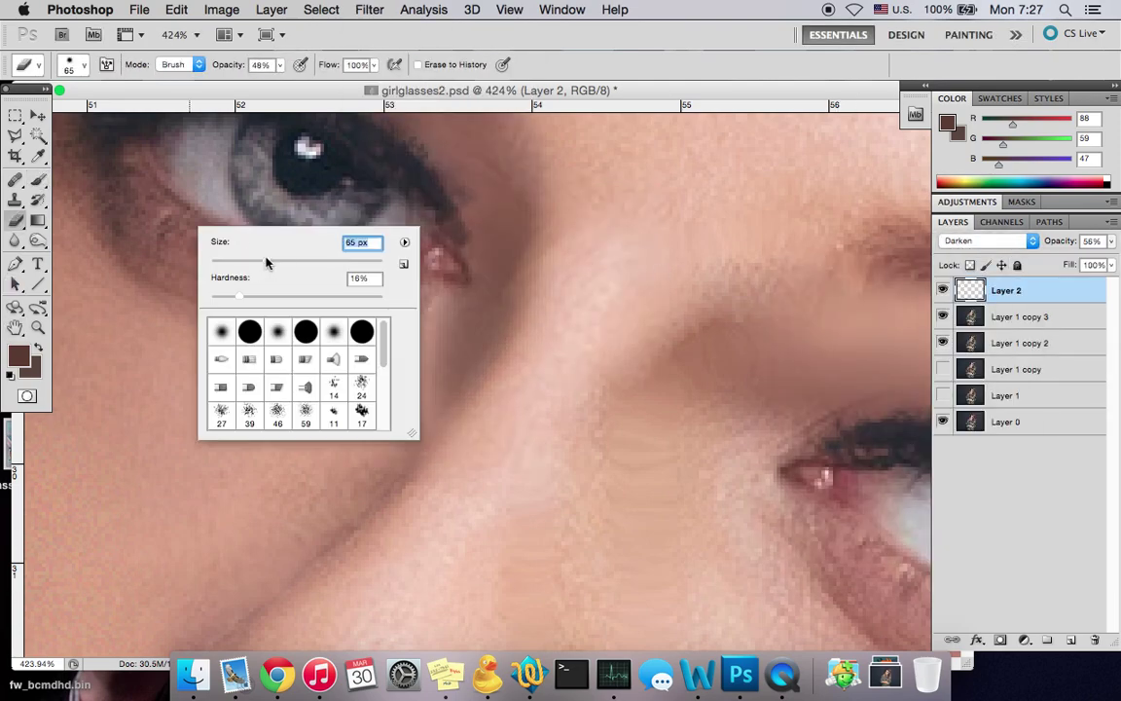
left_click(199, 203)
mouse_move(391, 277)
left_mouse_down()
mouse_move(373, 308)
mouse_move(398, 296)
left_mouse_up()
scroll(345, 336, "down", 5)
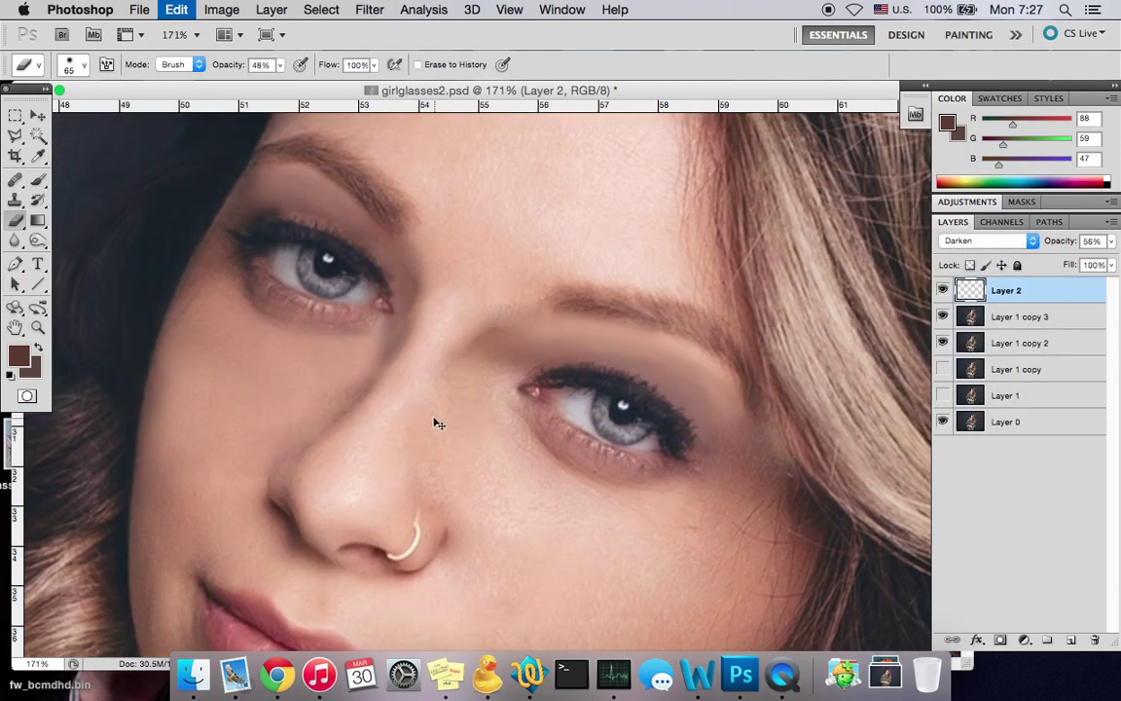
scroll(428, 292, "up", 5)
left_click(271, 9)
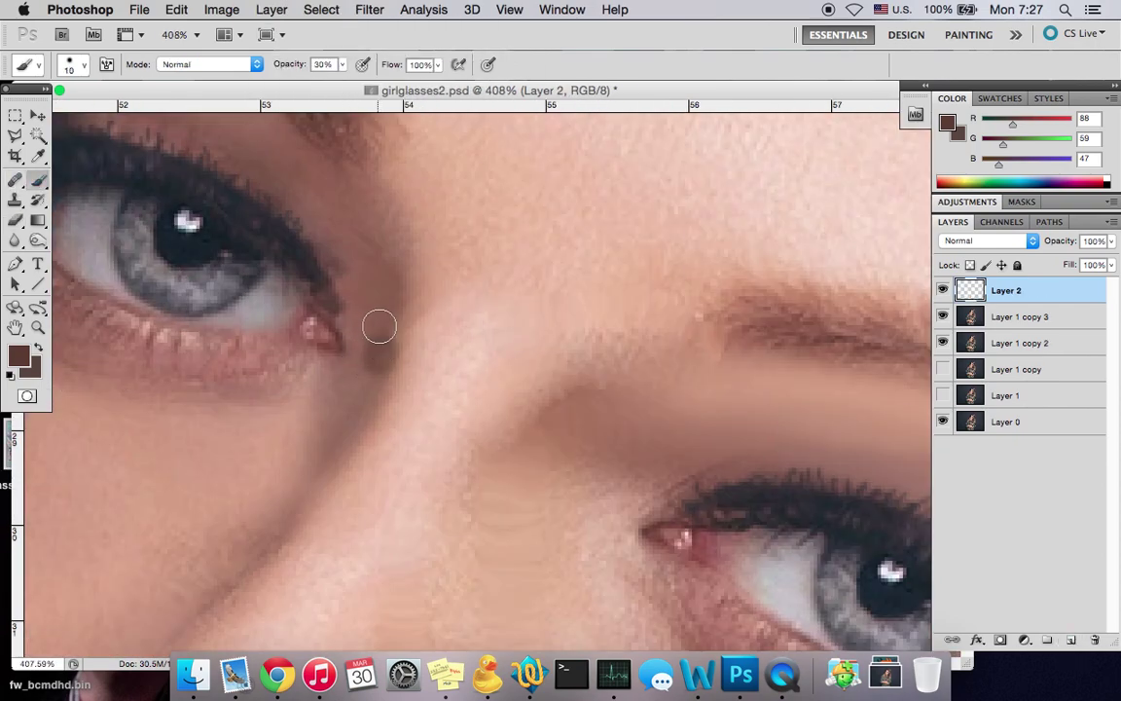
Paint brown shading beside the inner eye corner with a 10 px Brush at 30% opacity and reapply Gaussian Blur
mouse_move(380, 327)
left_mouse_down()
mouse_move(373, 395)
mouse_move(381, 312)
left_mouse_up()
left_click(370, 9)
left_click(403, 31)
Set the new shading layer's opacity to 40%, compare with and without it, and merge it down
left_click(1110, 240)
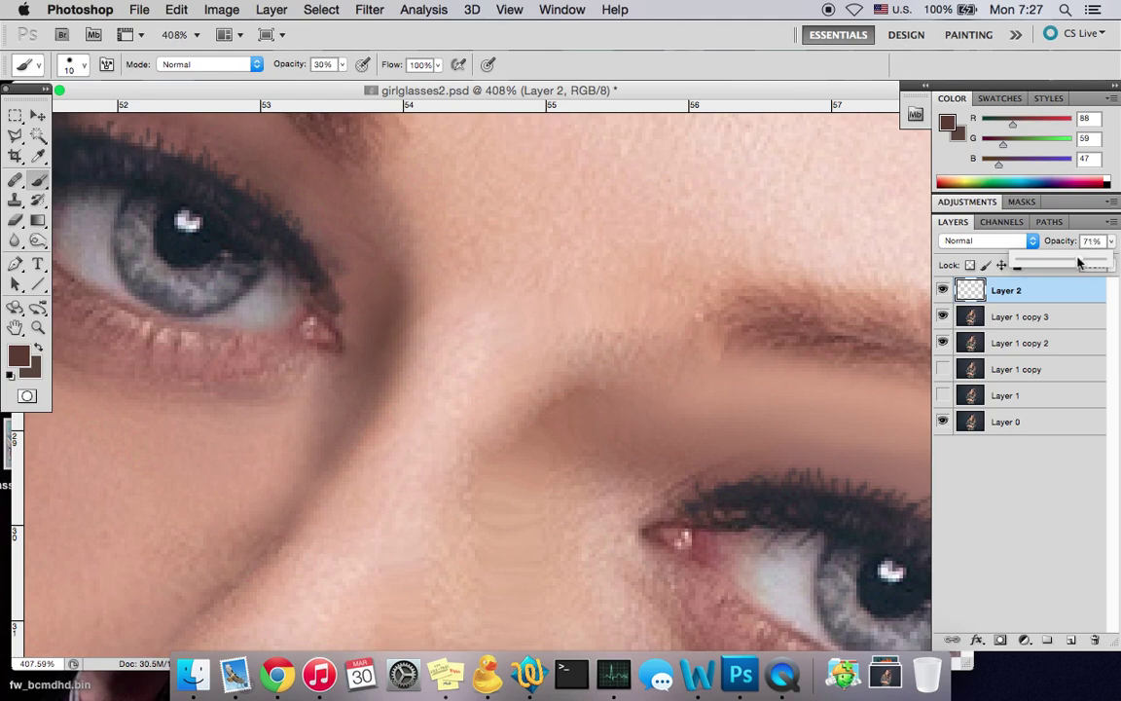
left_click(943, 290)
left_click(943, 290)
scroll(581, 354, "down", 8)
scroll(581, 353, "up", 5)
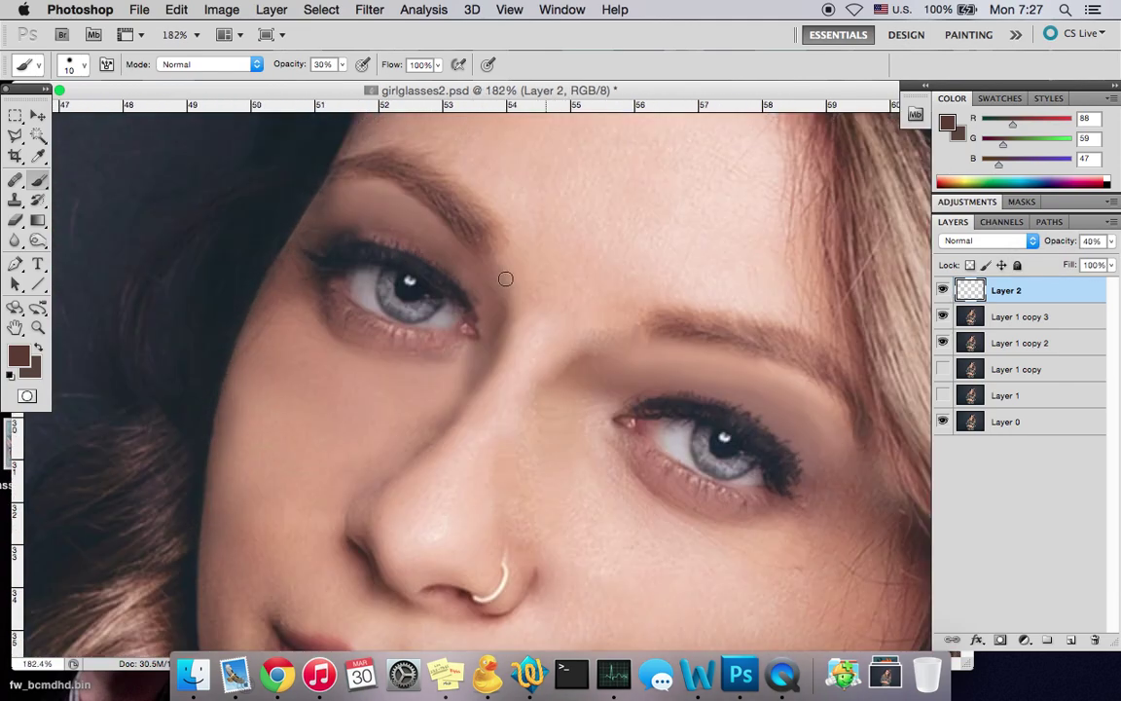
left_click(274, 9)
left_click(355, 567)
Heal the shadow edge beside the nose bridge with a 7 px content-aware Spot Healing Brush and undo the last stroke
scroll(510, 347, "up", 7)
scroll(512, 349, "down", 2)
left_click(15, 182)
left_click_drag(15, 182, 78, 183)
left_click(72, 65)
mouse_move(479, 354)
left_mouse_down()
mouse_move(486, 304)
mouse_move(470, 348)
left_mouse_up()
mouse_move(477, 285)
left_mouse_down()
mouse_move(477, 321)
mouse_move(489, 314)
left_mouse_up()
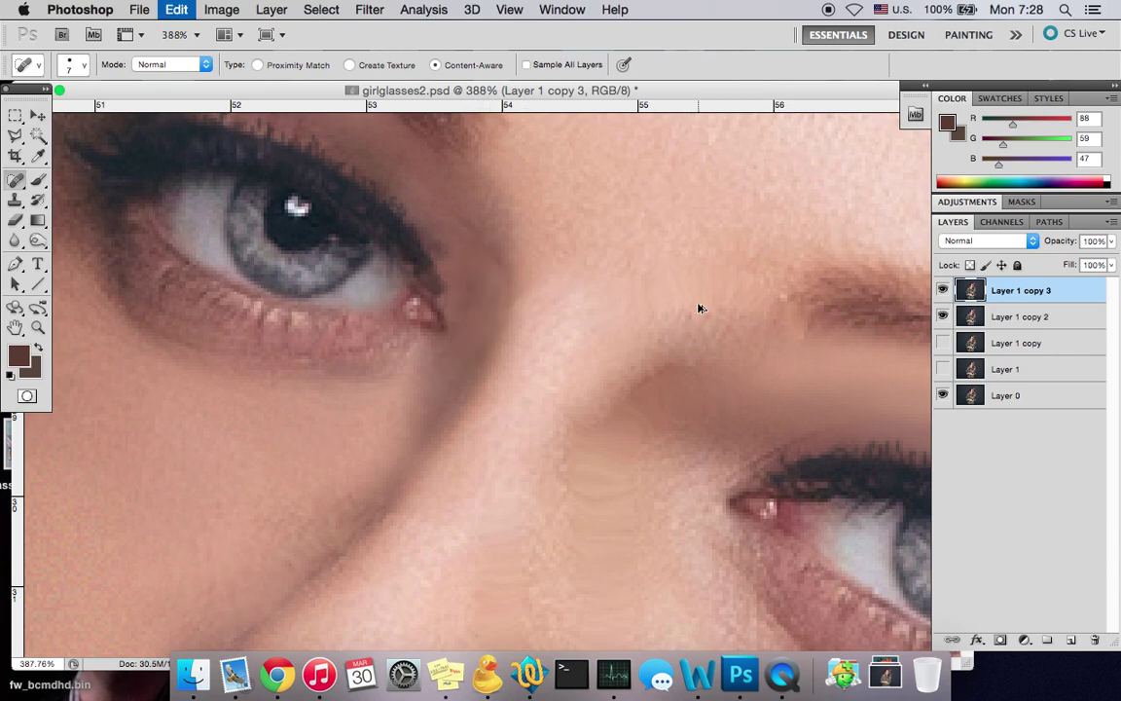
key("super+z")
Duplicate the layer Layer 1 copy 3
scroll(636, 320, "down", 10)
scroll(619, 336, "up", 5)
scroll(615, 336, "down", 4)
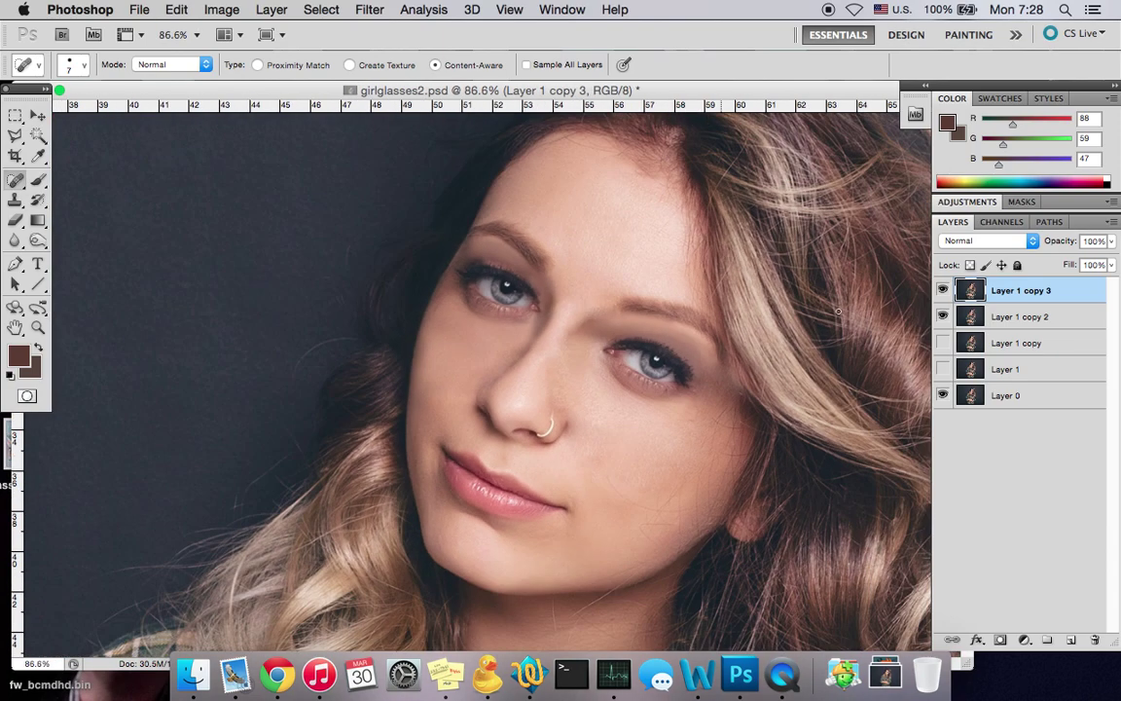
right_click(1032, 291)
left_click(978, 281)
left_click(733, 260)
Blur the whole duplicated portrait layer with Gaussian Blur for skin smoothing
scroll(598, 418, "up", 3)
left_click(327, 10)
mouse_move(370, 10)
mouse_move(467, 197)
left_click(615, 288)
left_click(591, 363)
left_click_drag(859, 493, 827, 536)
left_click(1032, 258)
left_click(370, 9)
mouse_move(417, 195)
left_click(584, 262)
key("Return")
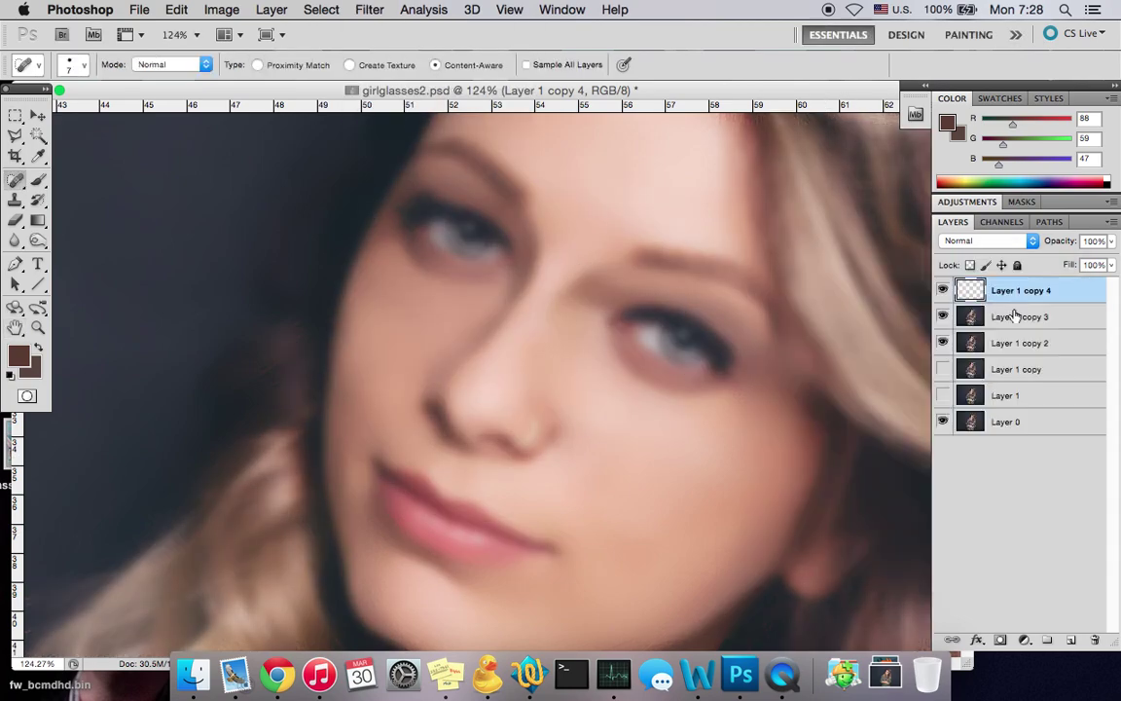
Add noise to the blurred layer and conceal it with a hide-all layer mask
left_click(370, 10)
mouse_move(458, 248)
left_click(586, 246)
key("Return")
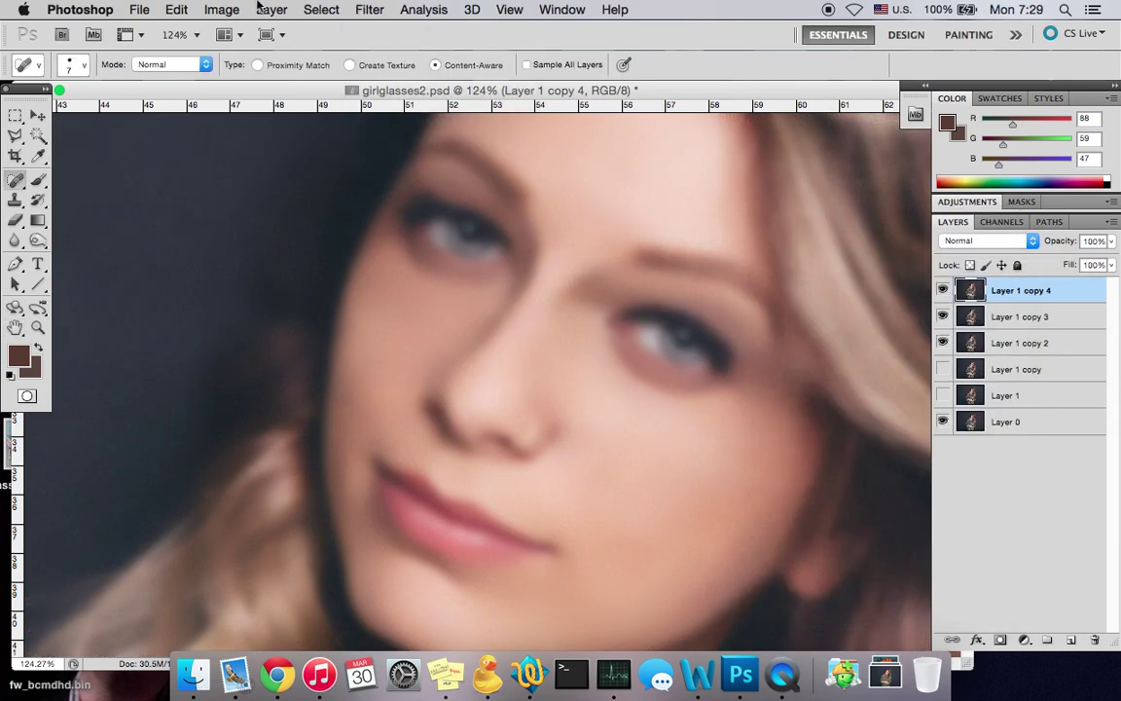
left_click(271, 10)
mouse_move(300, 228)
left_click(475, 246)
Paint white on the mask with a 38 px Brush at 100% opacity to smooth the nose, cheeks and chin
left_click(35, 181)
key("x")
right_click(509, 339)
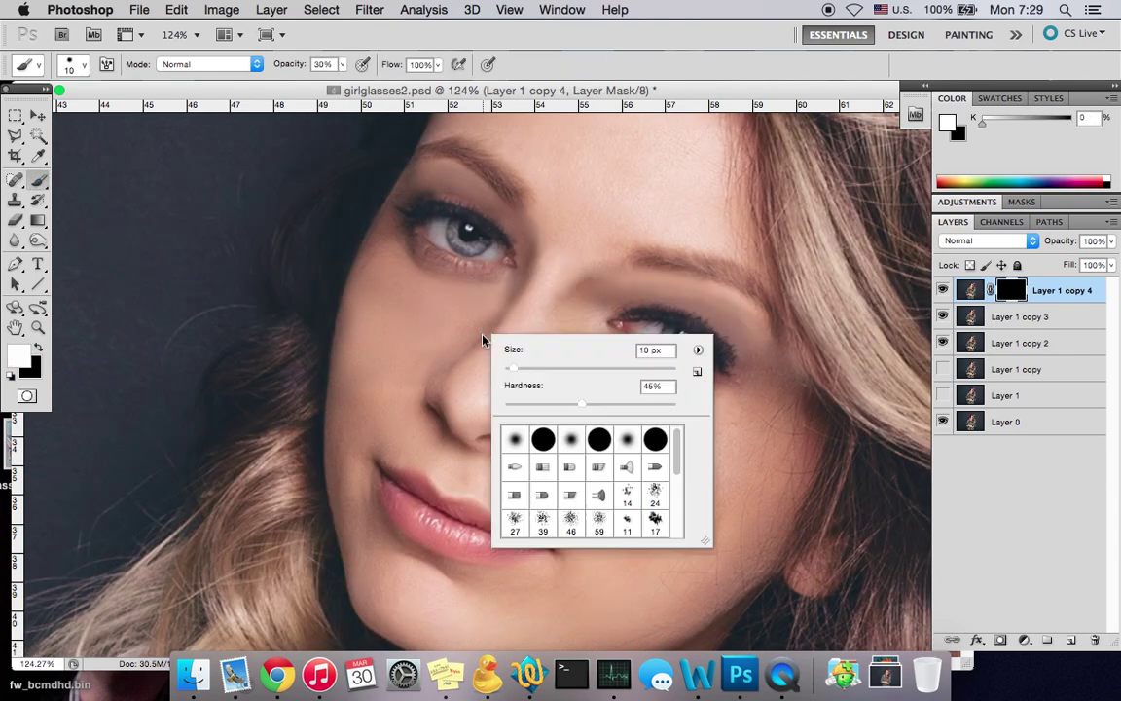
left_click_drag(569, 368, 537, 368)
left_click(441, 322)
left_click(568, 282)
left_click(343, 65)
left_click_drag(347, 83, 407, 83)
left_click(563, 298)
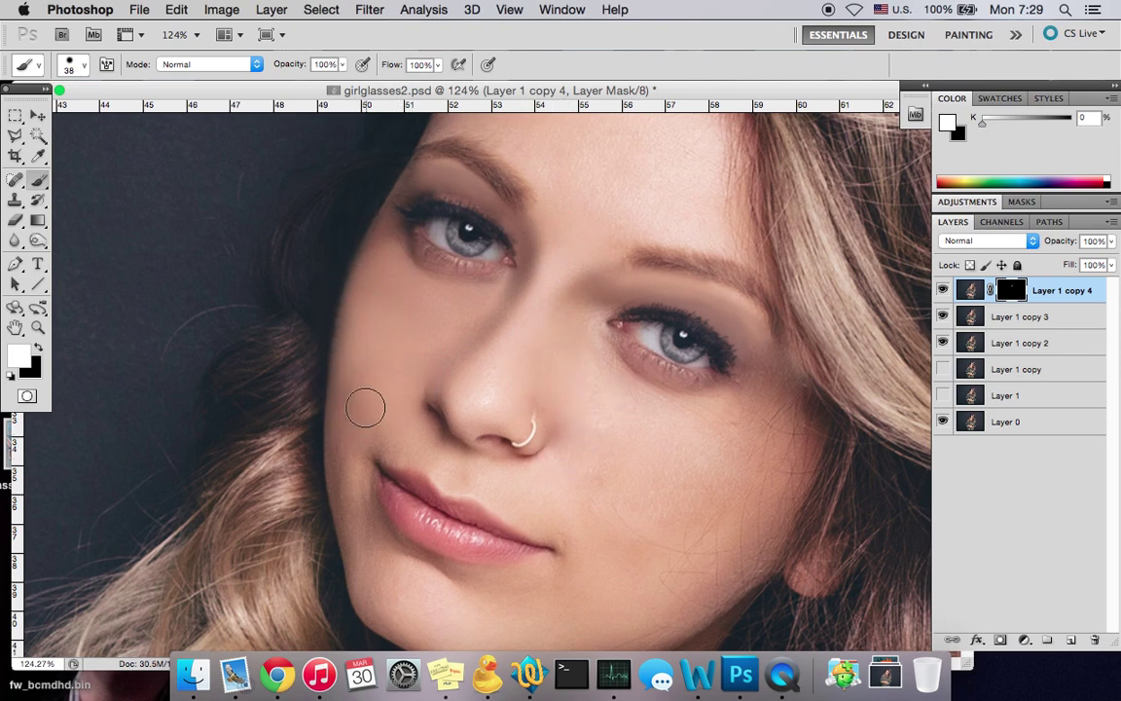
left_click_drag(600, 502, 601, 395)
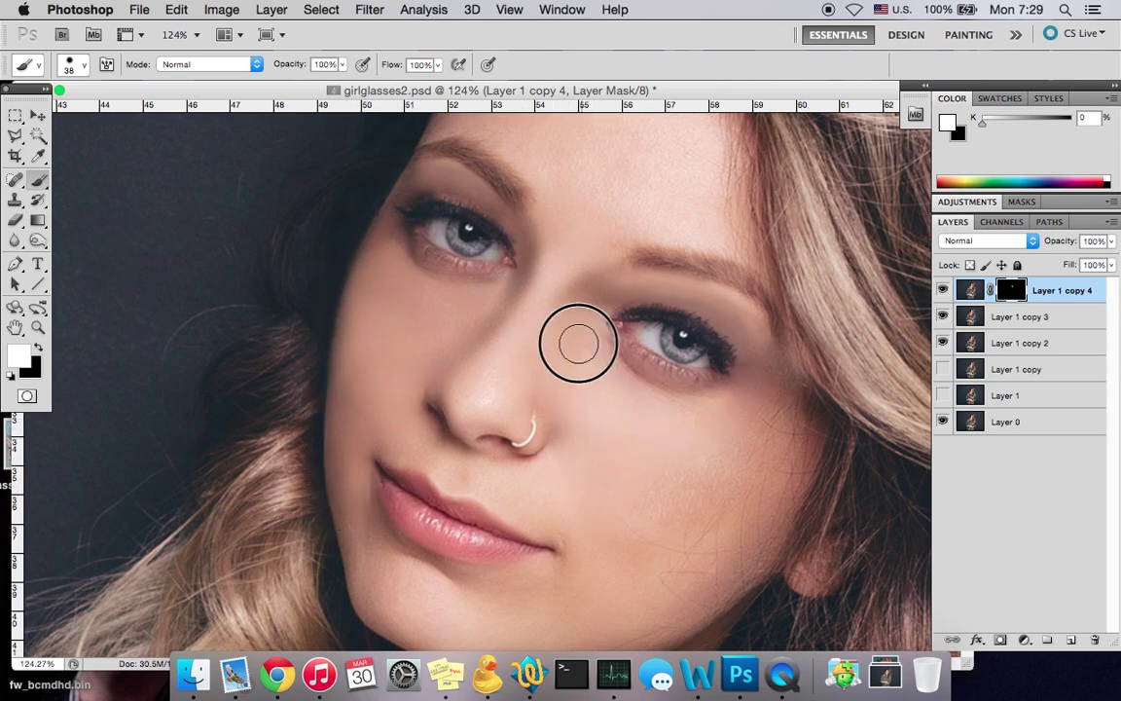
scroll(572, 469, "down", 3)
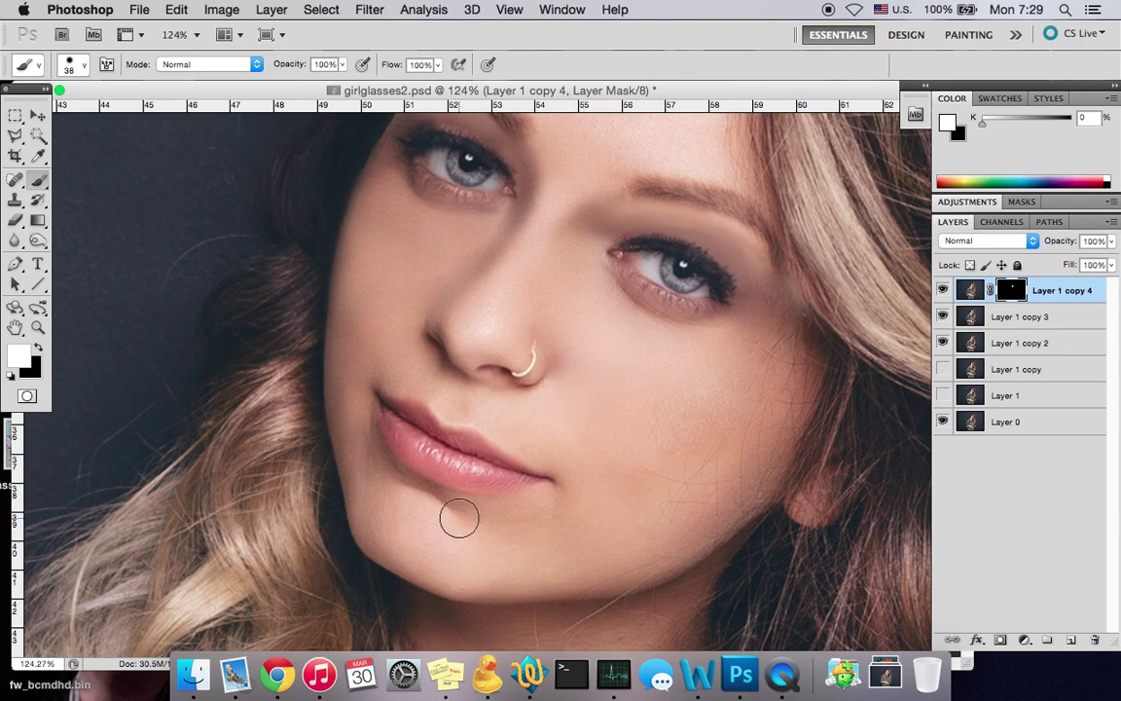
scroll(668, 429, "up", 7)
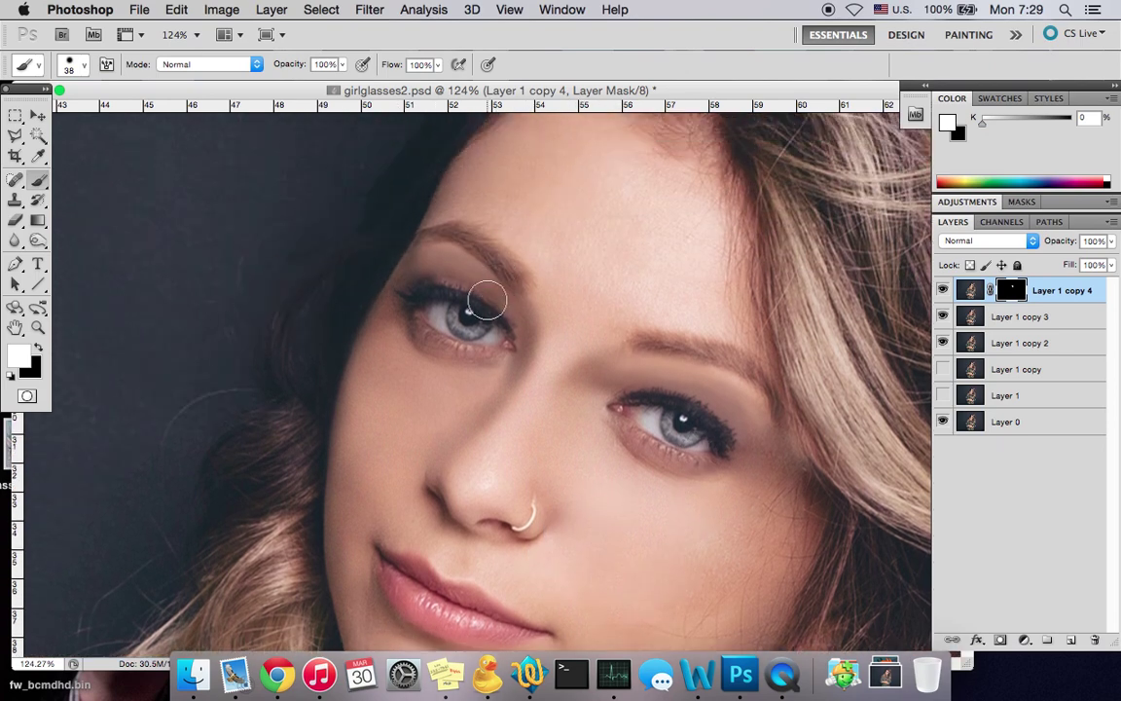
Paint white on the mask with a 23 px Brush to smooth the skin around the eyes and mouth
right_click(508, 299)
left_click_drag(566, 328, 559, 328)
left_click(450, 267)
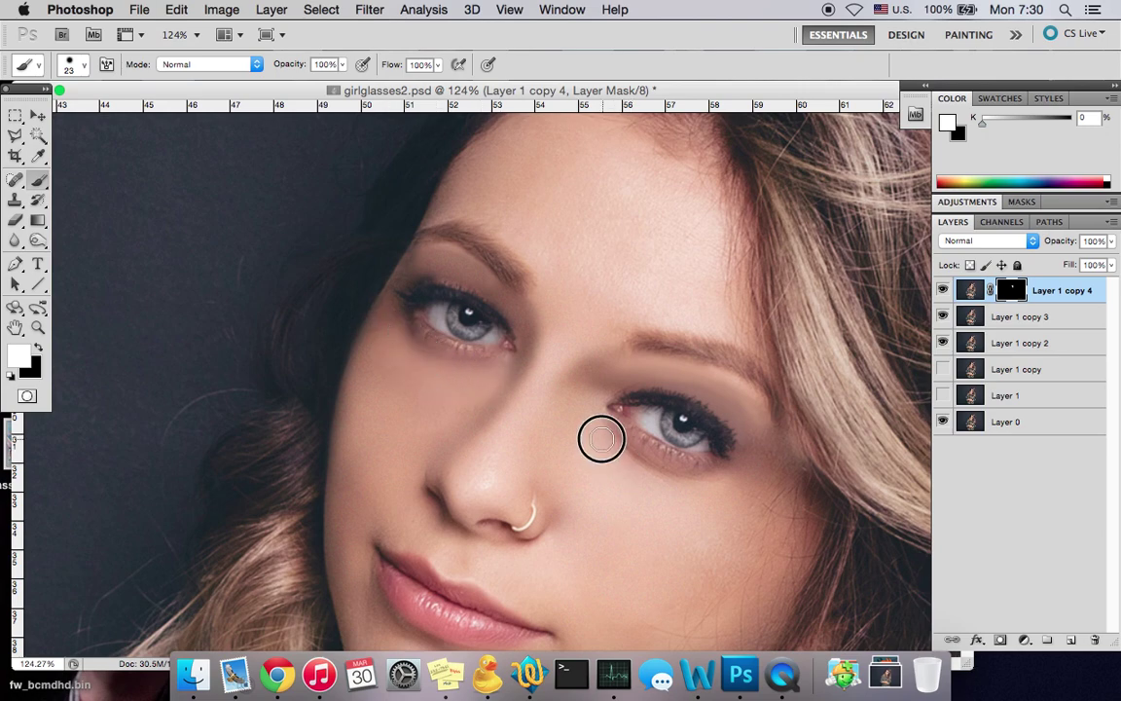
scroll(709, 372, "down", 8)
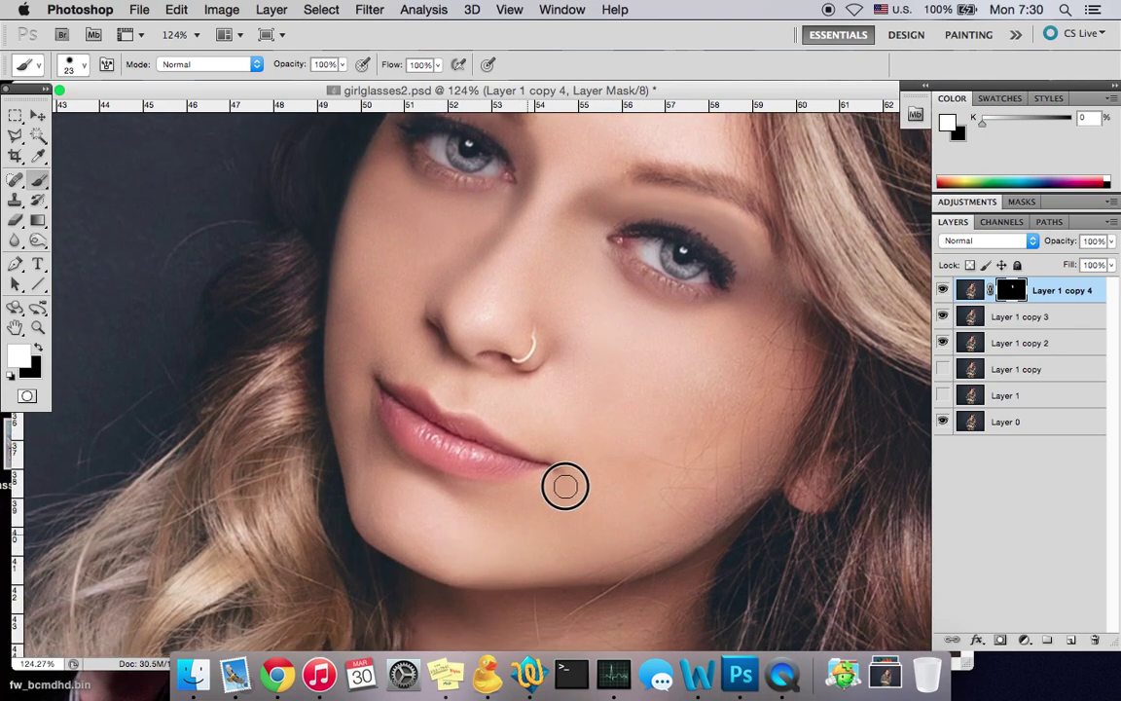
Enlarge the mask brush slightly and smooth the outer cheek near the hair
right_click(651, 474)
left_click_drag(702, 437, 711, 437)
left_click(674, 396)
mouse_move(674, 396)
left_mouse_down()
mouse_move(732, 391)
mouse_move(737, 356)
left_mouse_up()
scroll(644, 393, "down", 2)
scroll(644, 393, "up", 4)
Paint white on the mask over the forehead and brow area, and set the brush to 27 px for the remaining skin
left_click_drag(624, 175, 605, 193)
scroll(599, 198, "up", 6)
mouse_move(481, 194)
left_mouse_down()
mouse_move(531, 182)
mouse_move(641, 289)
mouse_move(633, 188)
left_mouse_up()
scroll(635, 355, "down", 1)
scroll(635, 355, "down", 3)
scroll(545, 417, "down", 5)
scroll(621, 288, "up", 4)
right_click(624, 292)
left_click_drag(669, 328, 661, 327)
left_click(616, 283)
scroll(539, 316, "down", 5)
Set the skin-smoothing layer's opacity to 44% and merge it down into Layer 1 copy 3
left_click(1112, 241)
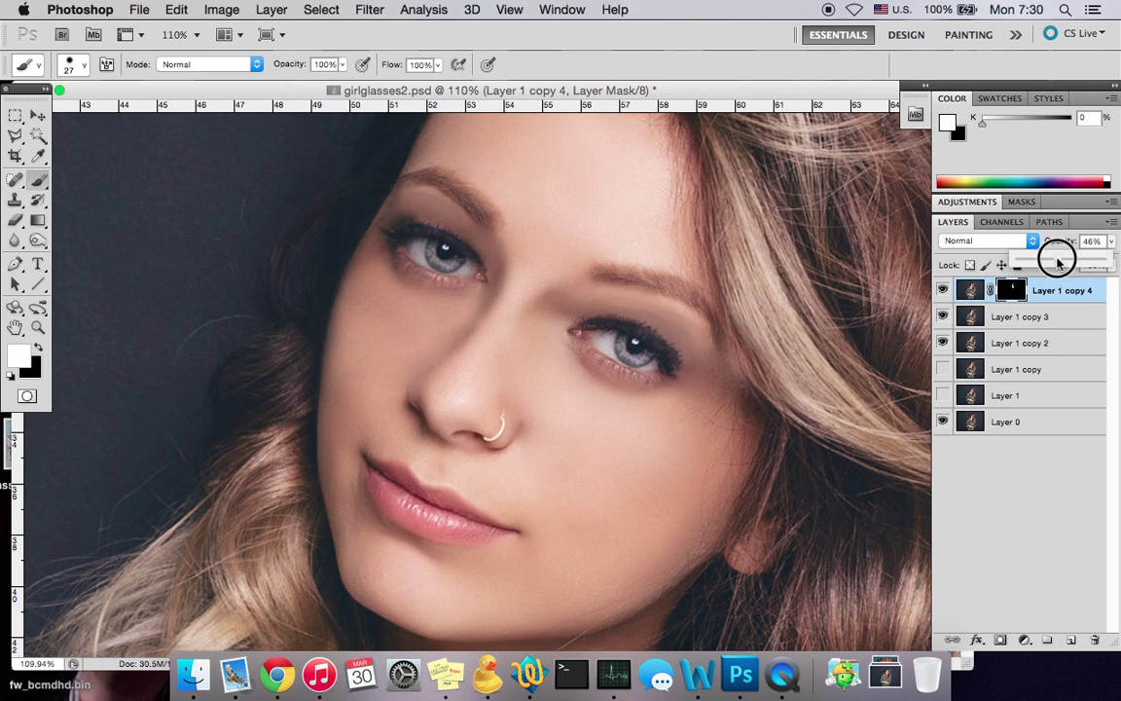
left_click_drag(1058, 260, 1053, 261)
scroll(513, 246, "down", 8)
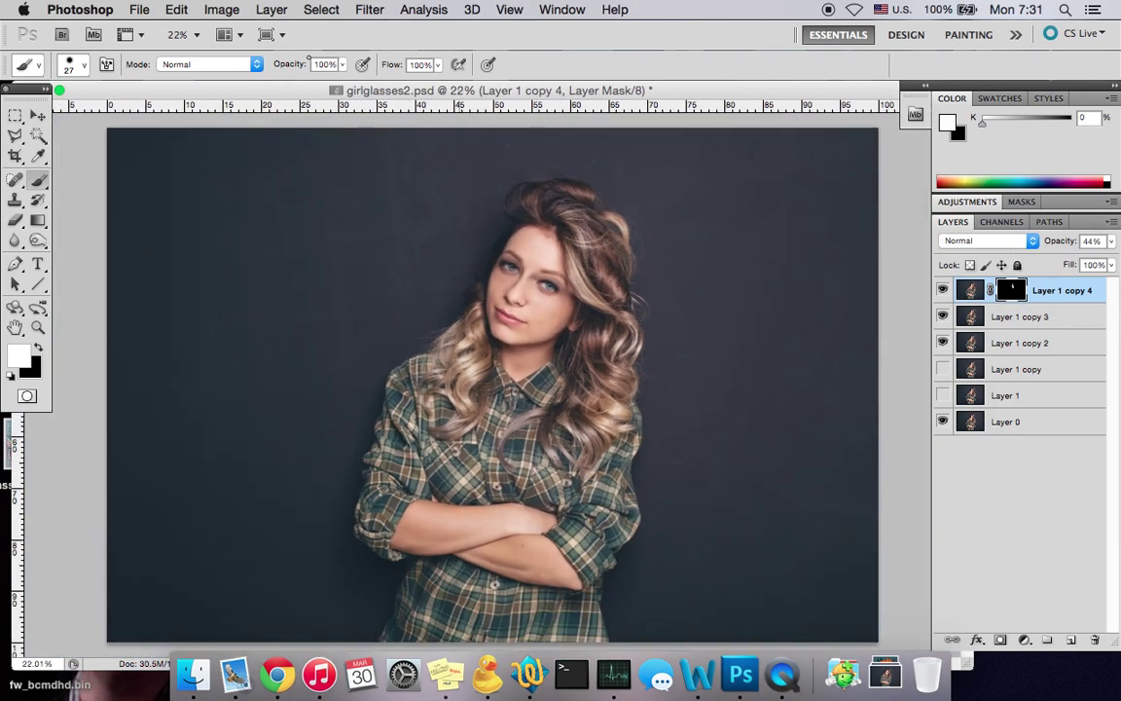
left_click(272, 10)
left_click(321, 567)
Delete the unneeded layers Layer 1 copy 2, Layer 1 copy and Layer 1
left_click(1042, 317)
left_click(1096, 640)
left_click(703, 260)
left_click(1095, 639)
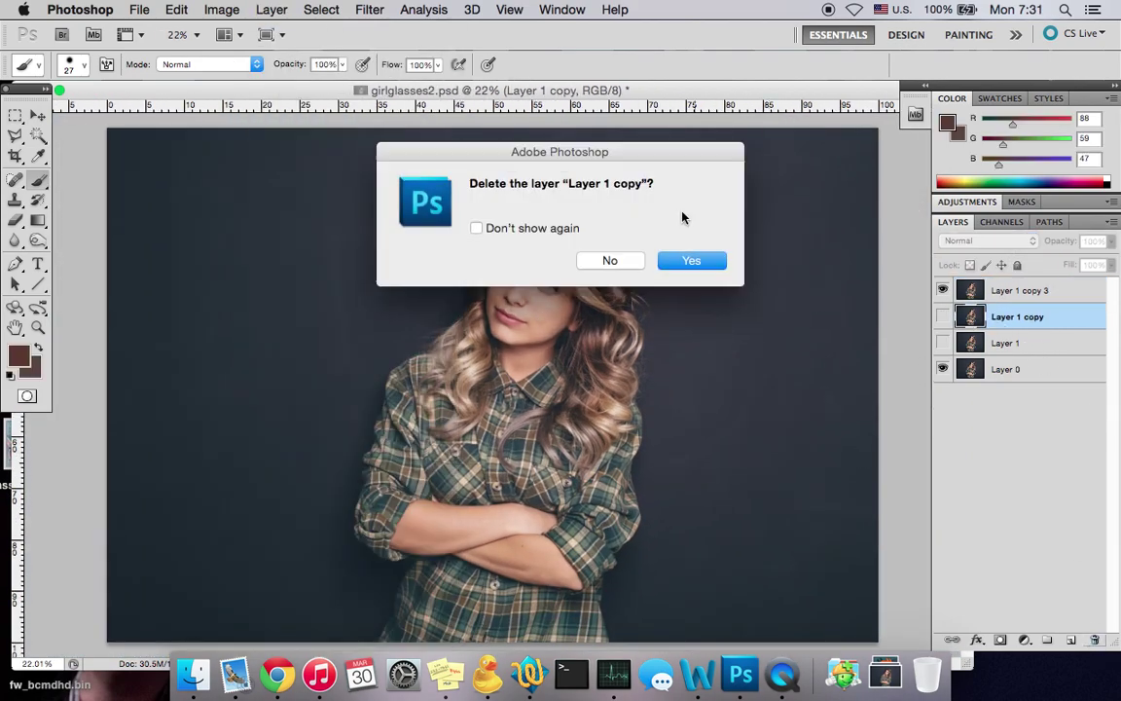
left_click(691, 260)
left_click(692, 260)
Compare the finished retouch with the original photo by toggling the visibility of Layer 1 copy 3
scroll(508, 241, "up", 2)
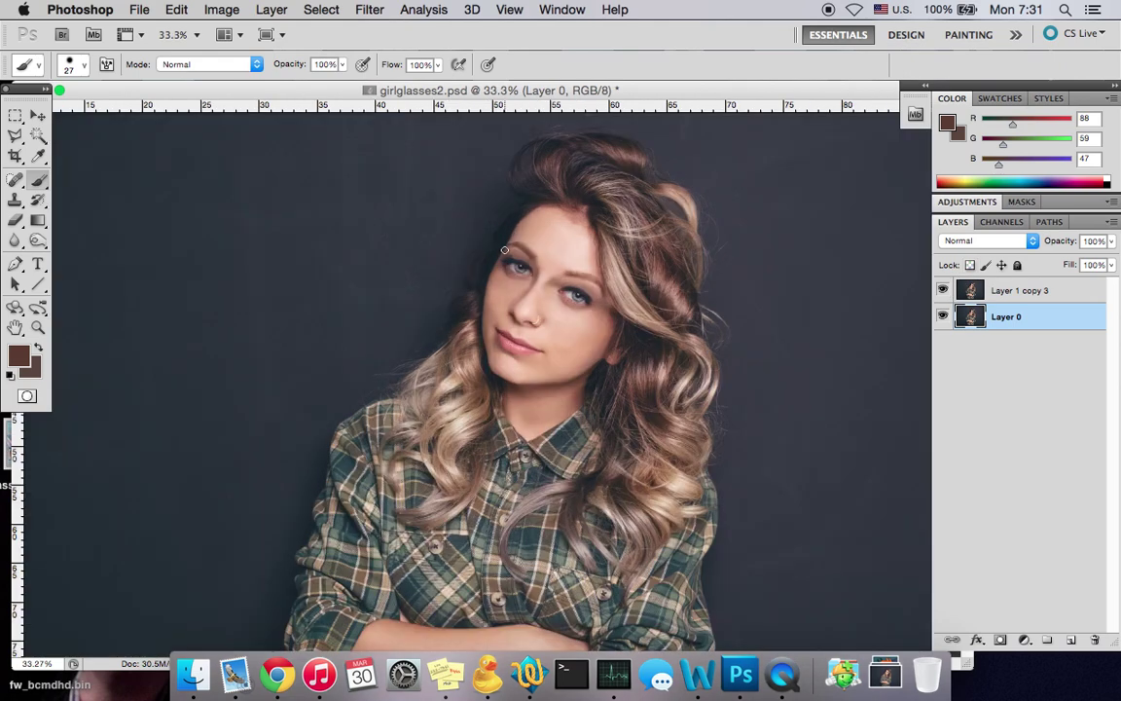
scroll(508, 242, "up", 1)
left_click(943, 292)
left_click(943, 292)
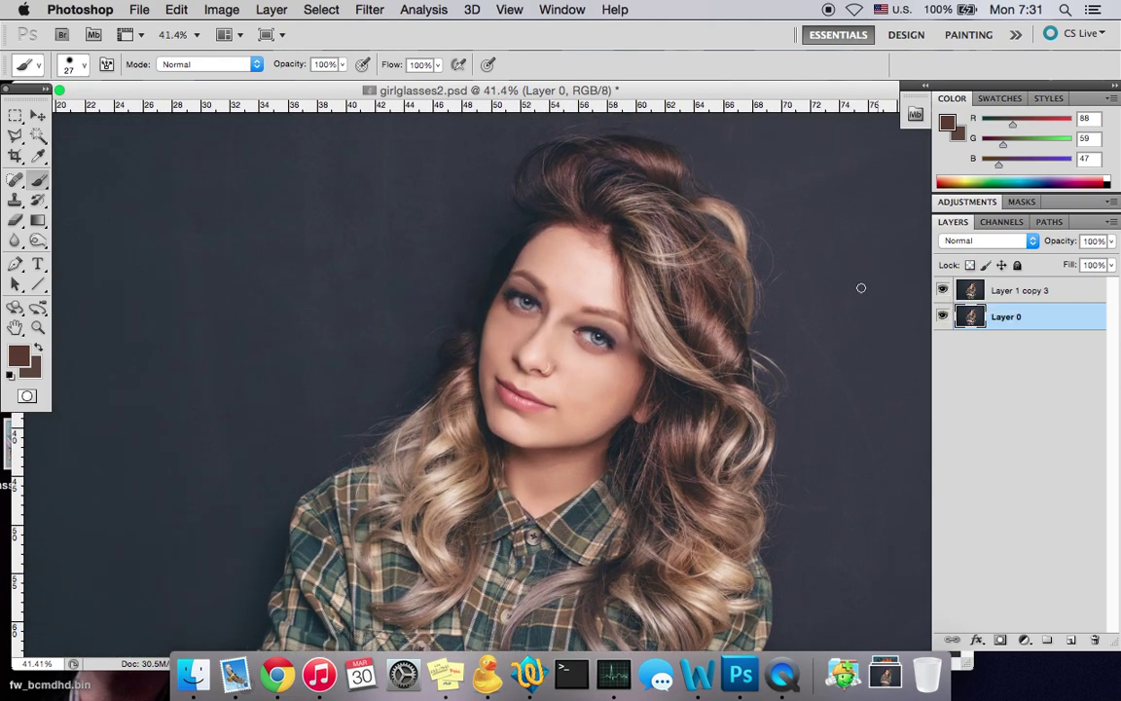